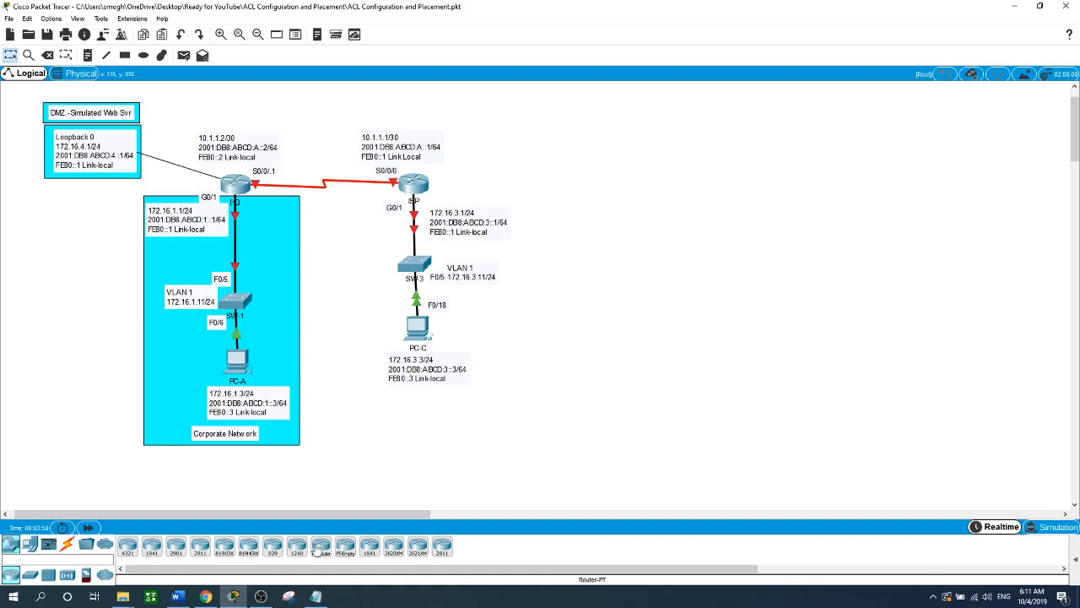
# Step: Review the prepared ISP and HQ router configurations in Notepad, including the interface, EIGRP and access-list commands
pyautogui.click(318, 598)
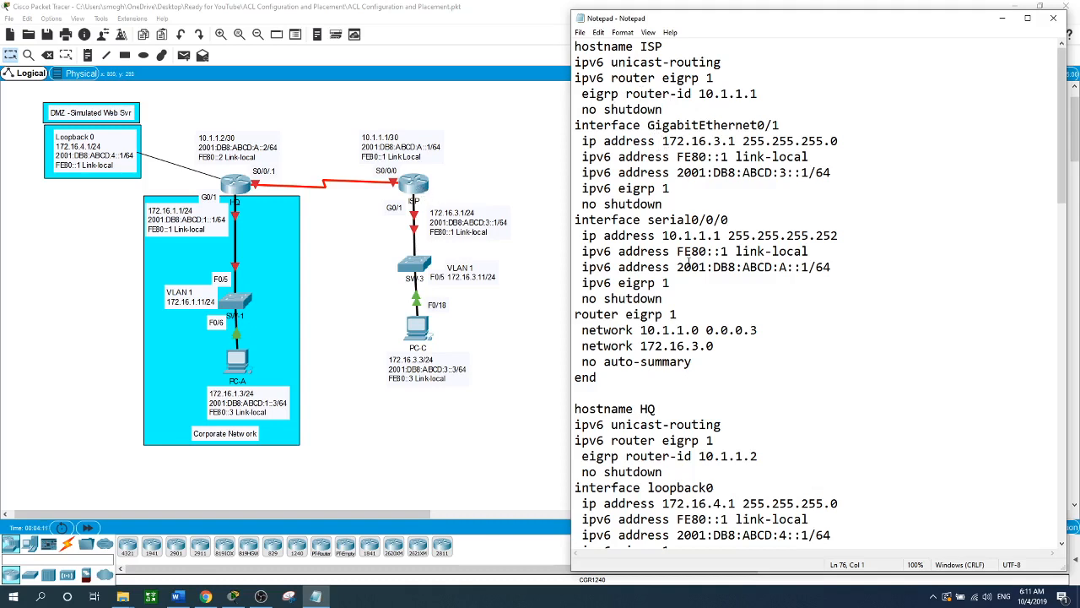
pyautogui.scroll(-1, 689, 262)
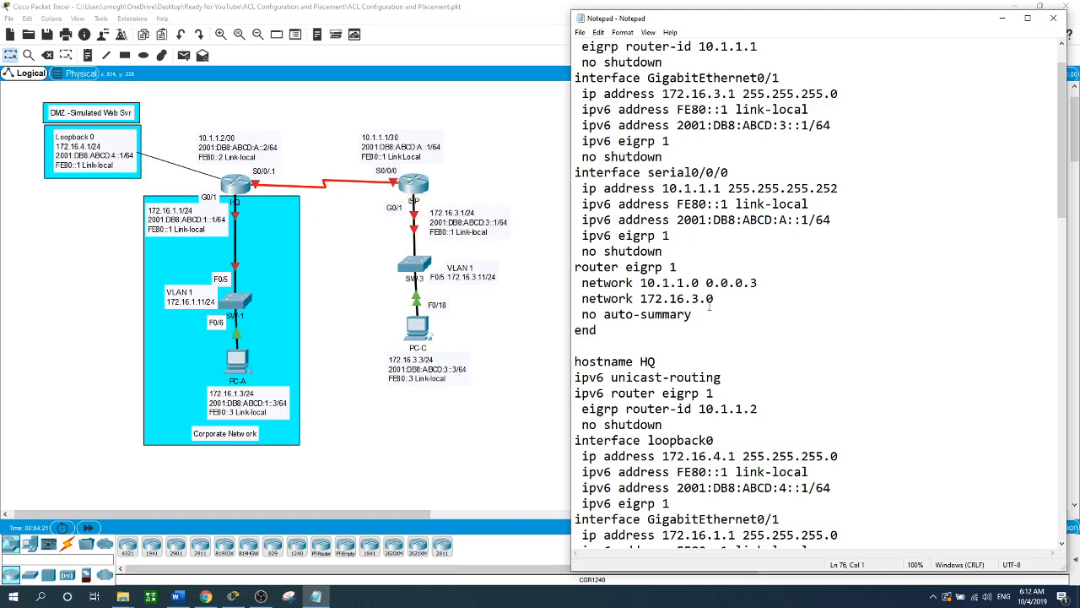
pyautogui.scroll(-5, 799, 318)
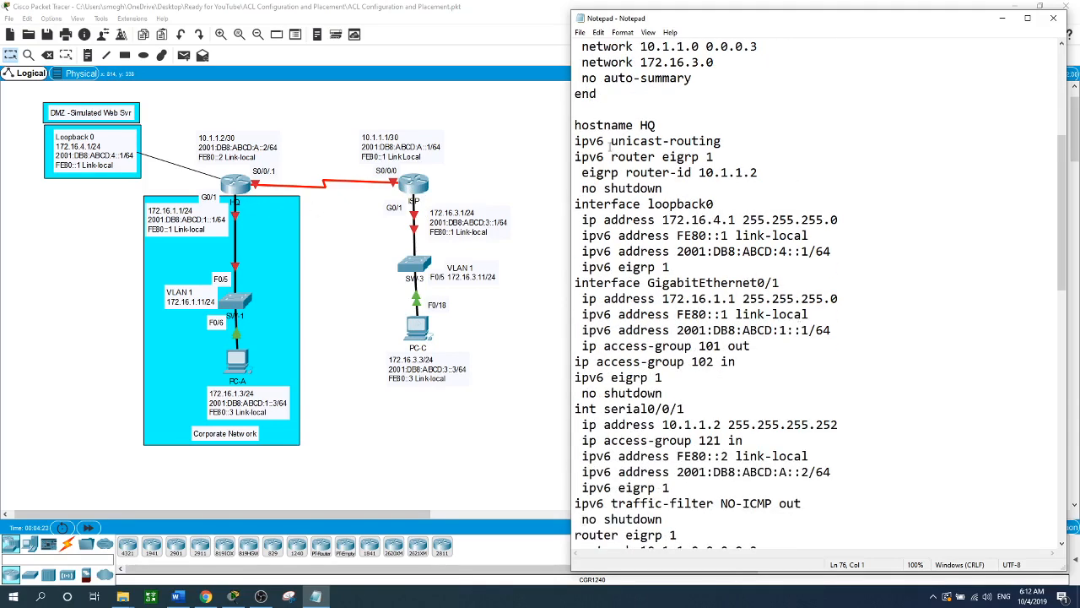
pyautogui.scroll(-1, 699, 154)
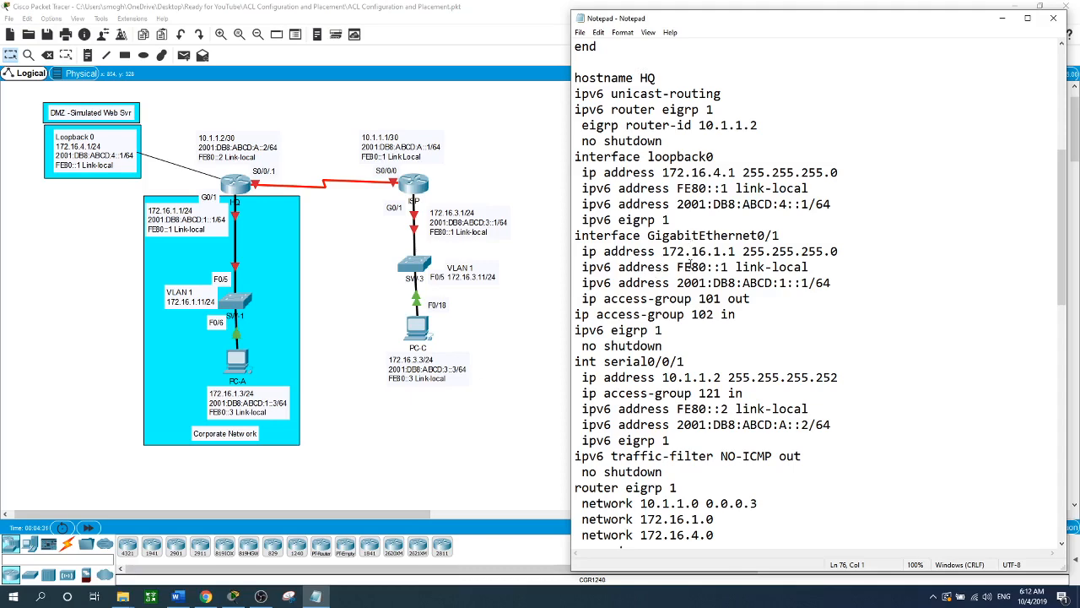
pyautogui.scroll(-9, 692, 317)
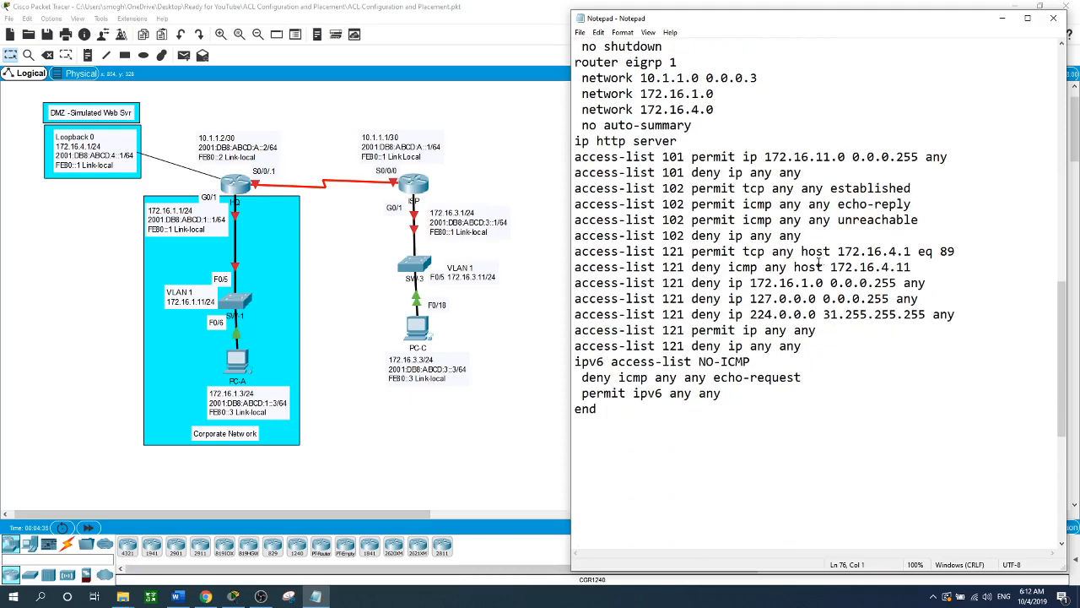
pyautogui.scroll(12, 774, 249)
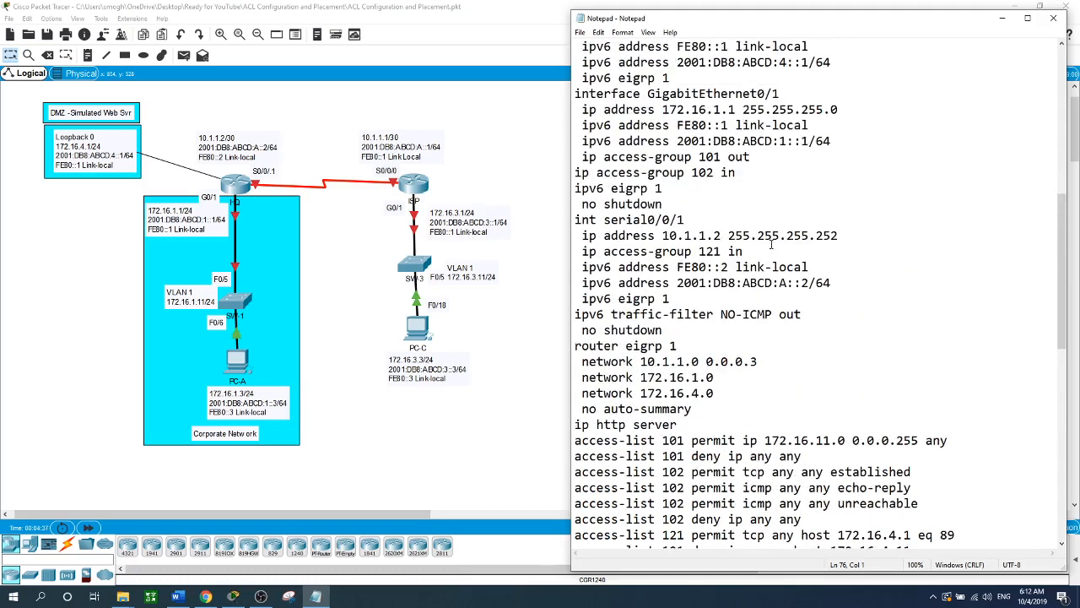
pyautogui.scroll(4, 774, 249)
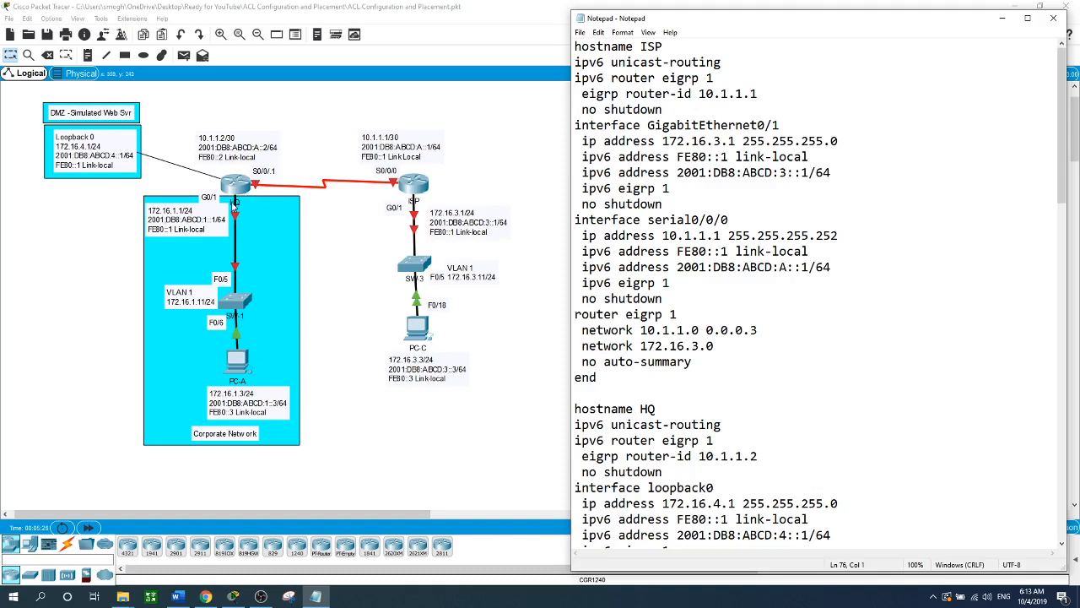
pyautogui.click(497, 440)
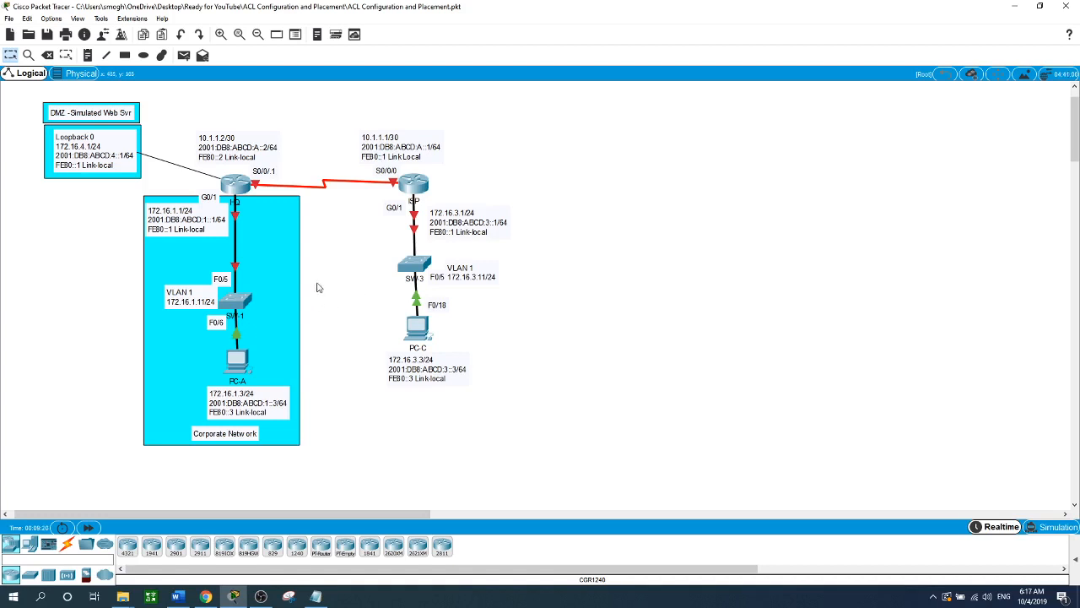
# Step: Open the HQ router's window, move it below the routers, widen it and start a command-line session
pyautogui.click(235, 183)
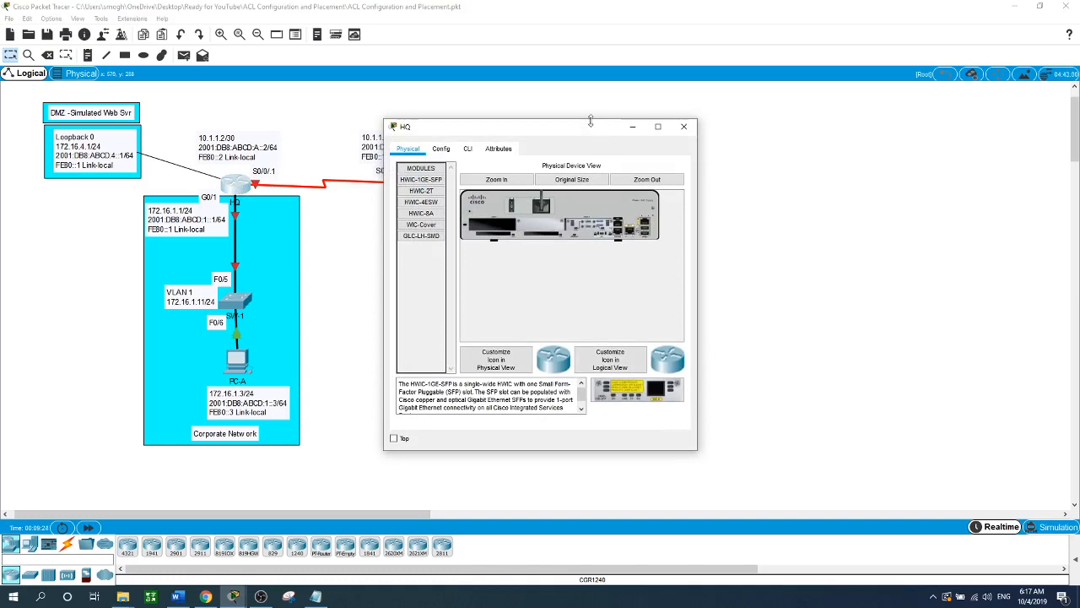
pyautogui.moveTo(582, 128); pyautogui.dragTo(338, 310)
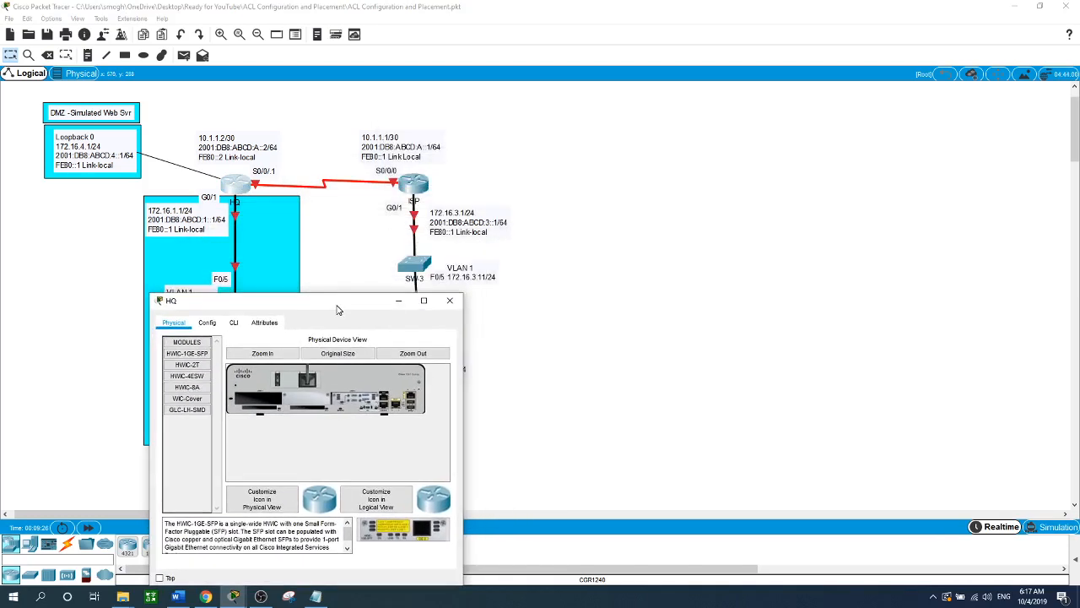
pyautogui.moveTo(467, 436); pyautogui.dragTo(1041, 435)
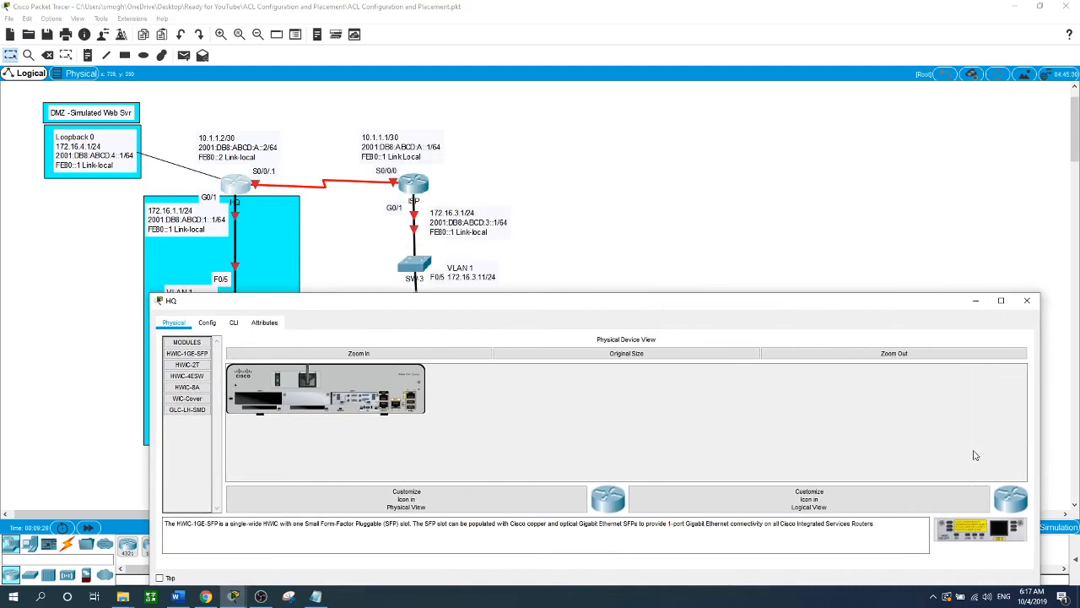
pyautogui.click(234, 323)
pyautogui.press('Return')
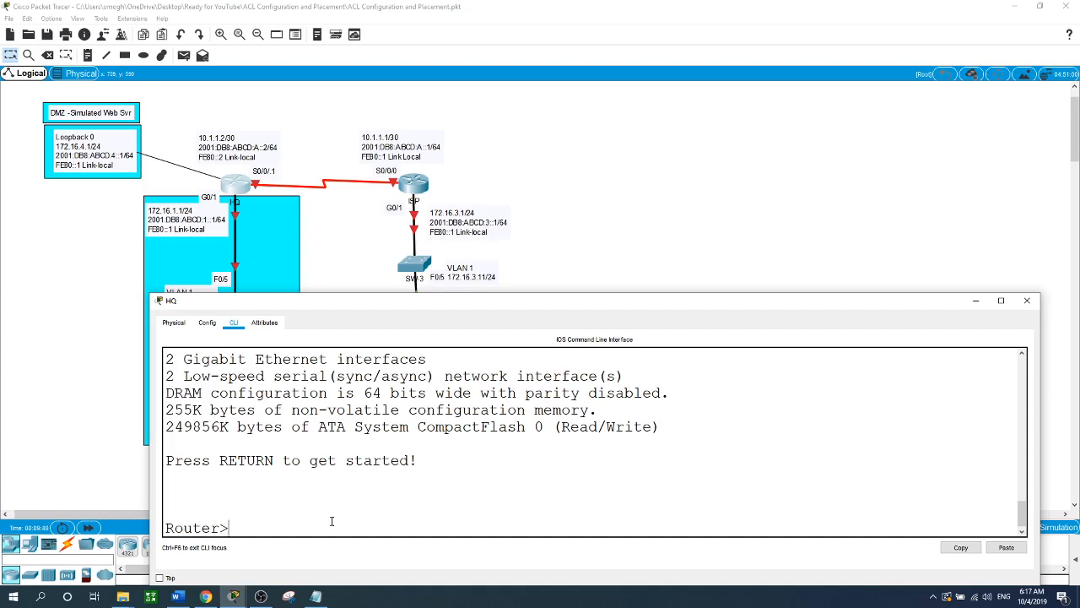
# Step: Enter privileged and global configuration mode on the HQ router and try to enable its web server with ip http server
pyautogui.write('conf t')
pyautogui.press('Return')
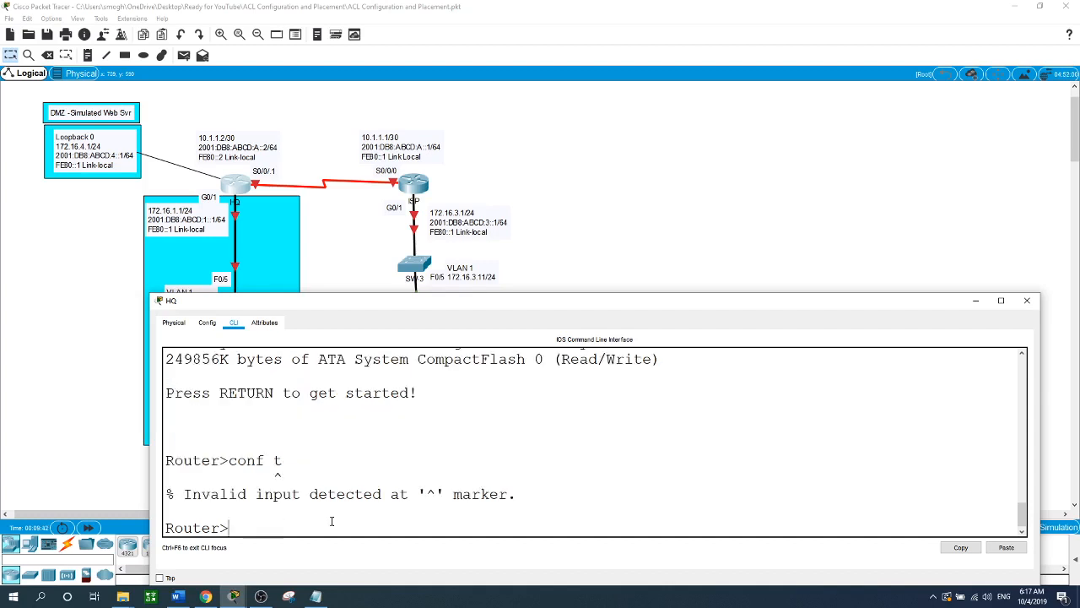
pyautogui.write('en')
pyautogui.press('Return')
pyautogui.write('conf t')
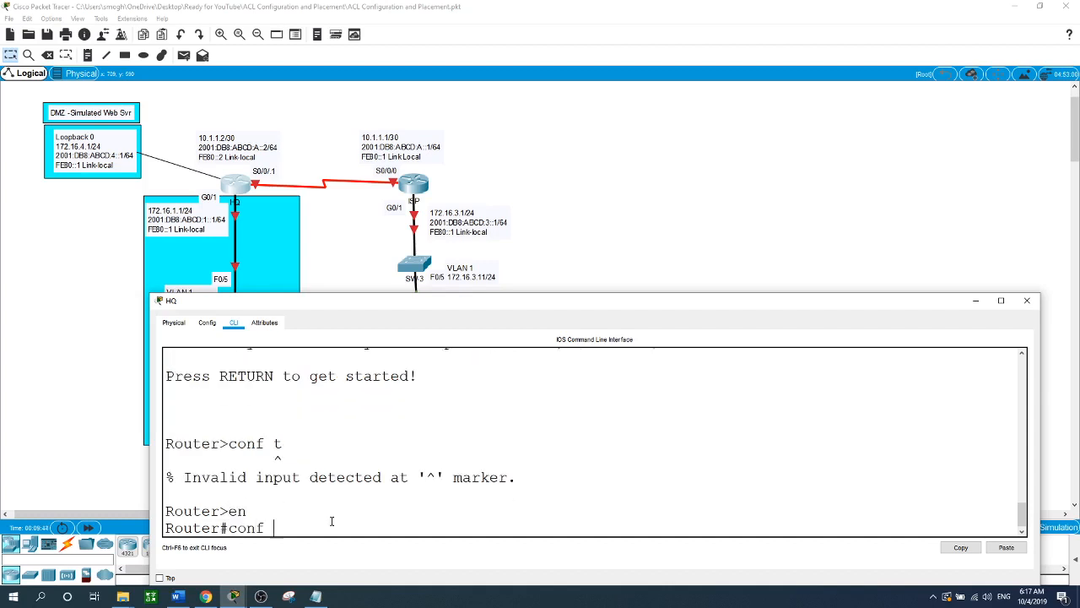
pyautogui.press('Return')
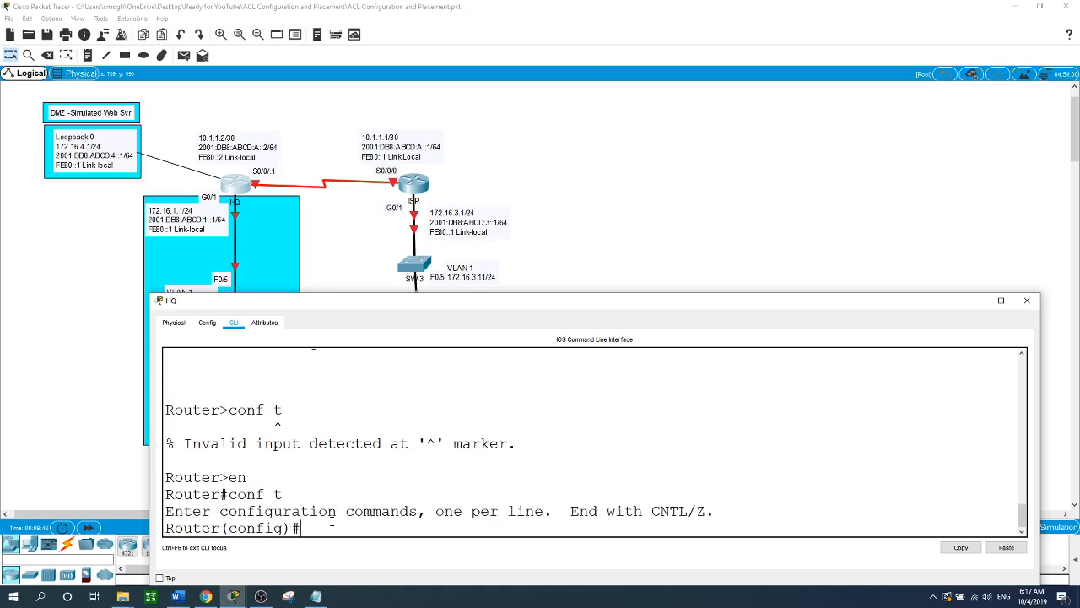
pyautogui.write('ip http server')
pyautogui.press('Return')
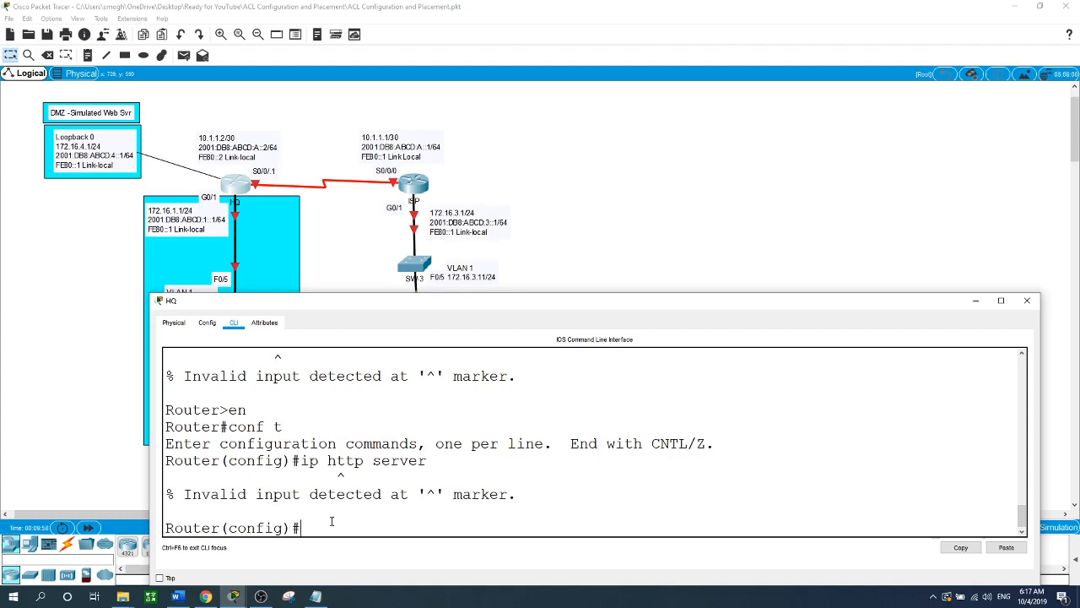
# Step: Create the HQ router's local user account Admin with privilege level 15 and enter the account password
pyautogui.write('username Admin pr')
pyautogui.press('Tab')
pyautogui.write('15')
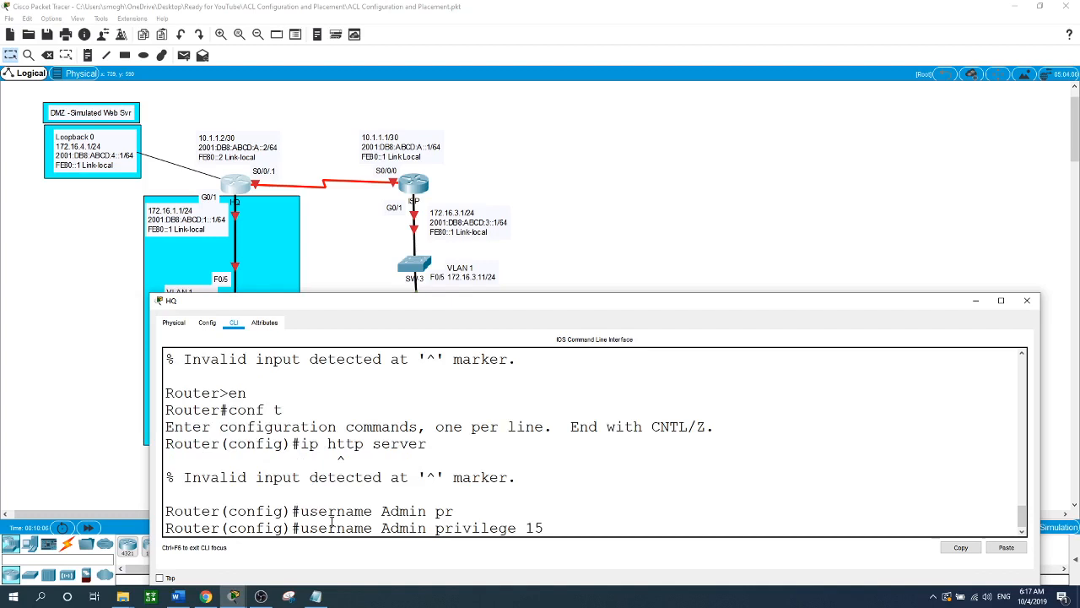
pyautogui.write(' pas')
pyautogui.press('Tab')
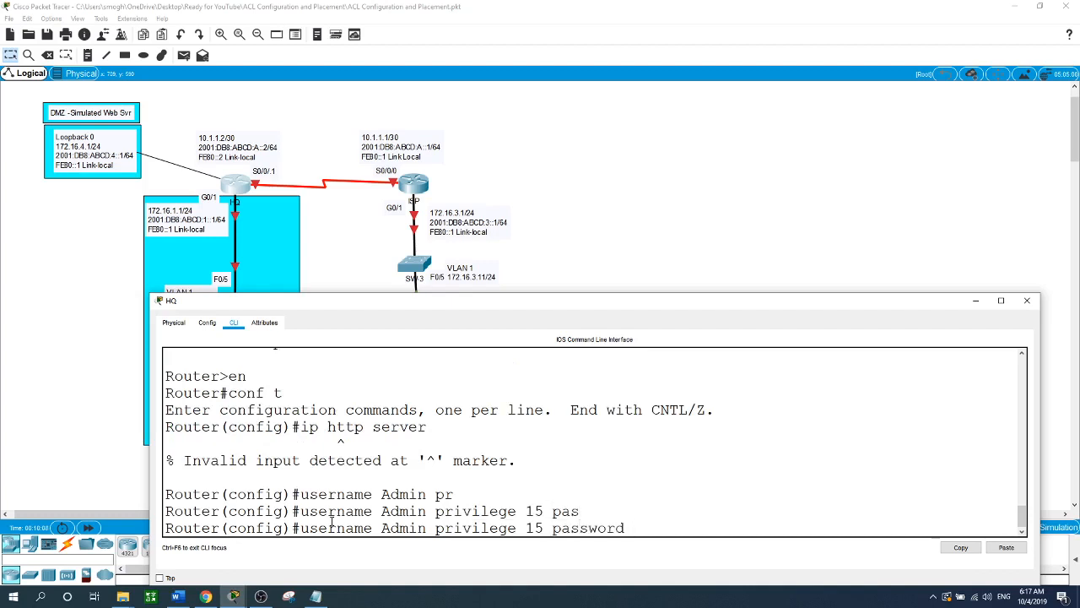
pyautogui.write('Admin')
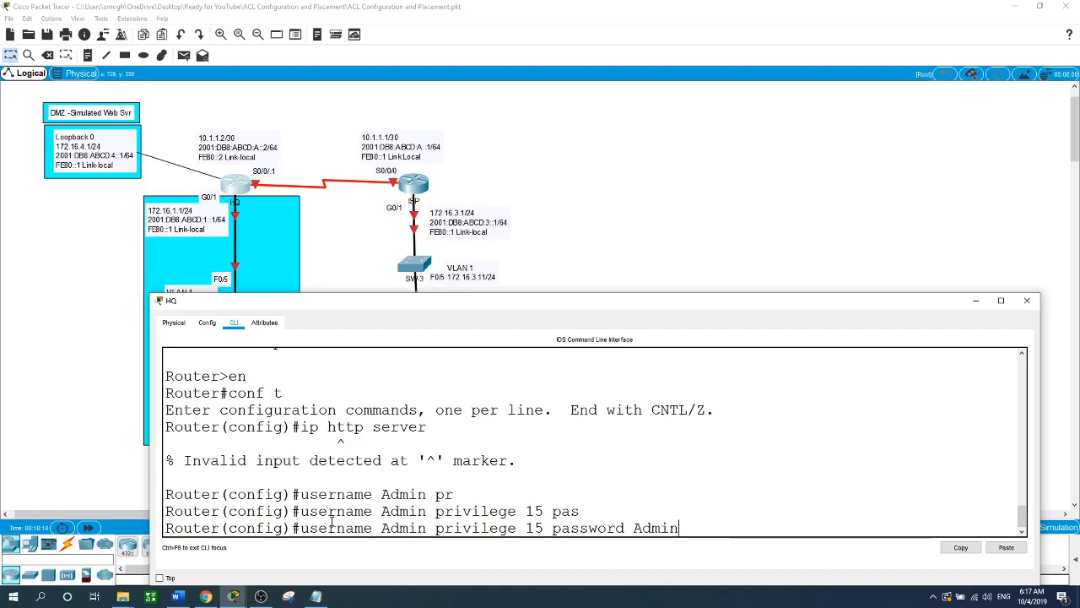
pyautogui.press('Return')
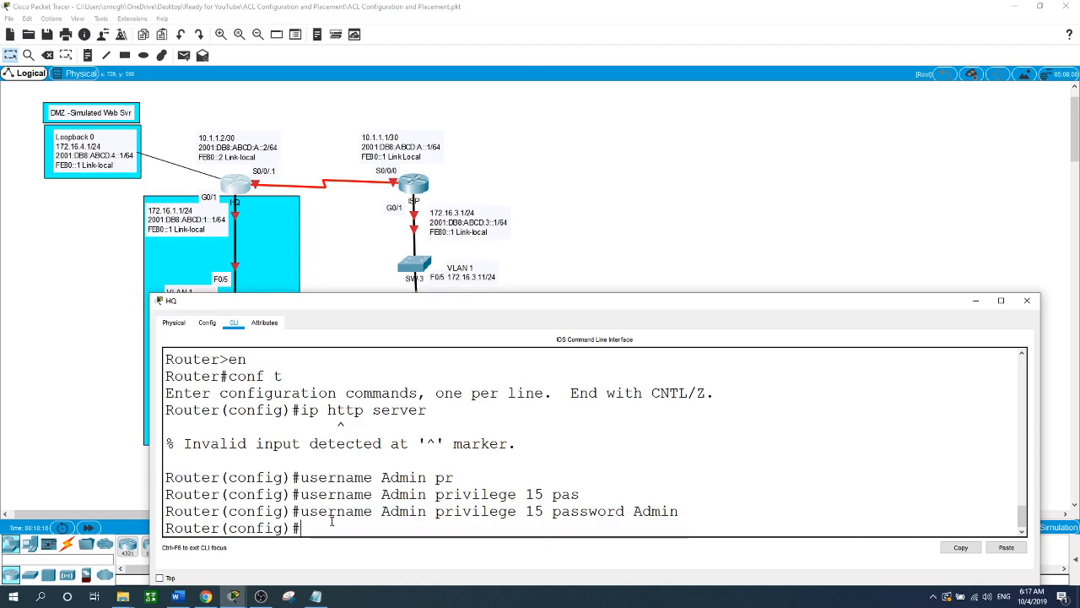
# Step: Try to set HTTP authentication on the HQ router to the local user database with ip http authentication local
pyautogui.write('ip')
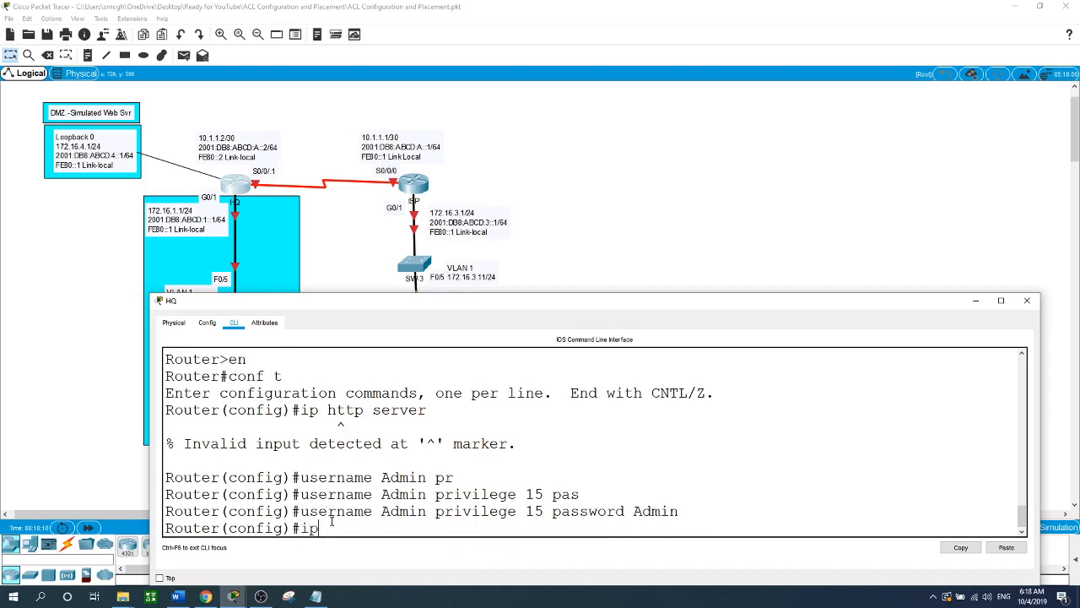
pyautogui.write(' http authenticaion')
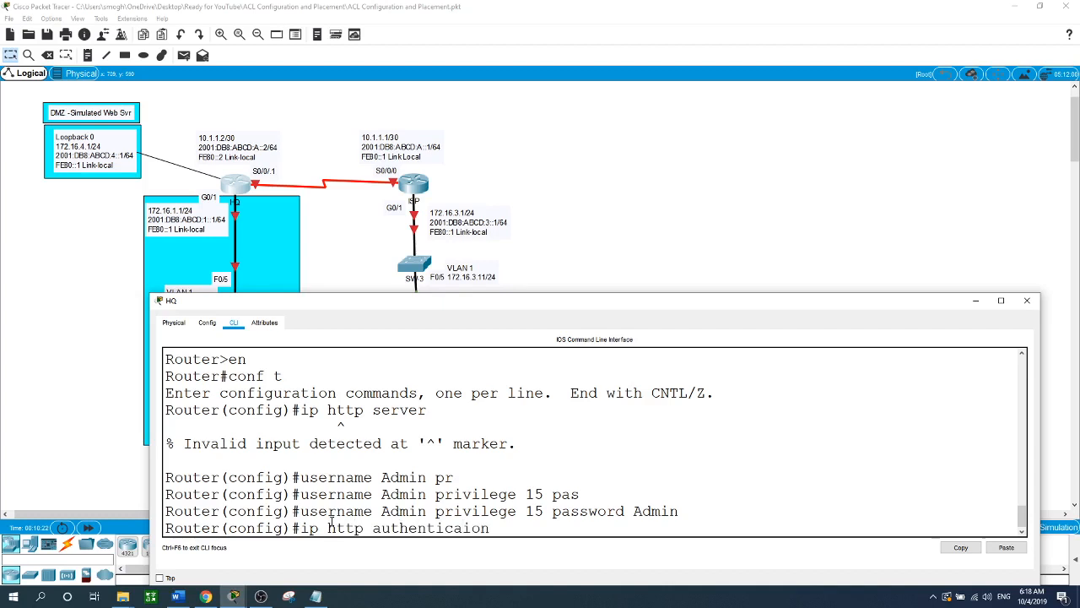
pyautogui.press('BackSpace')
pyautogui.press('BackSpace')
pyautogui.press('BackSpace')
pyautogui.press('BackSpace')
pyautogui.press('BackSpace')
pyautogui.write('ation local')
pyautogui.press('Return')
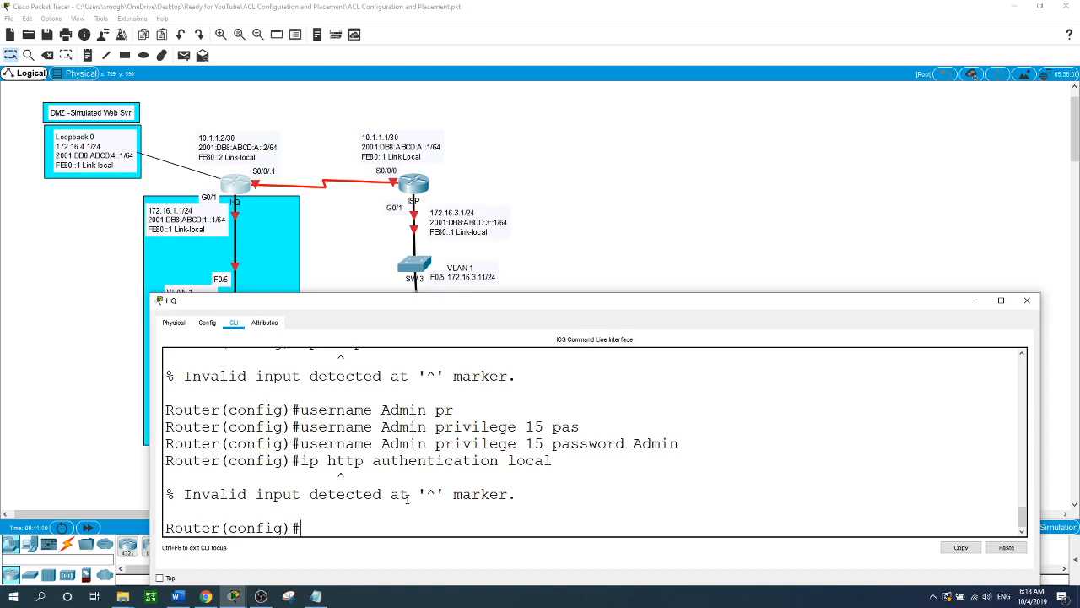
pyautogui.click(624, 234)
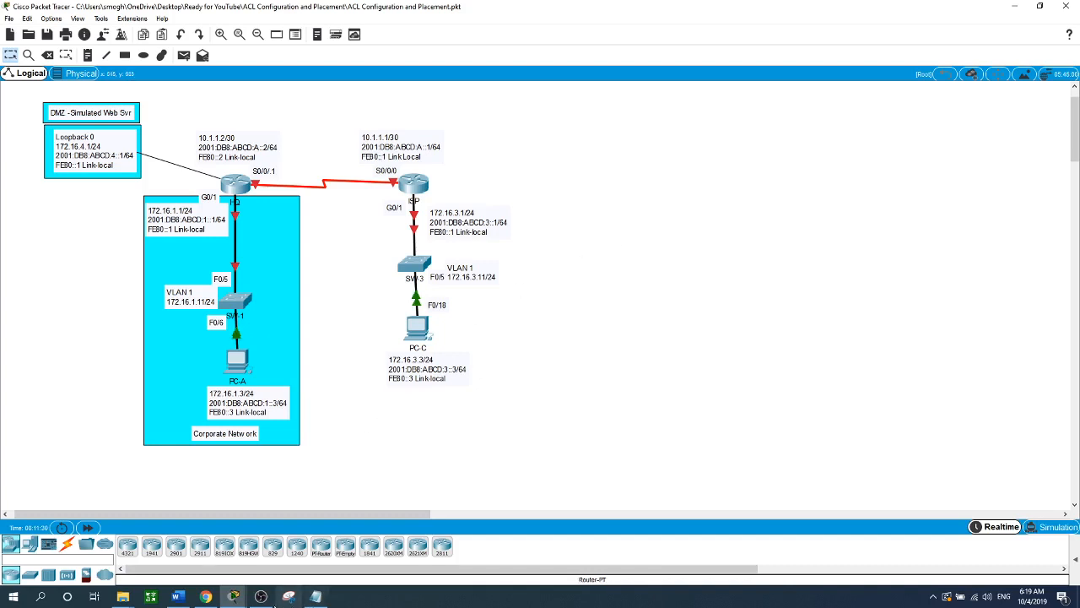
# Step: Copy the ISP configuration block in Notepad, from hostname ISP through its end line
pyautogui.click(314, 598)
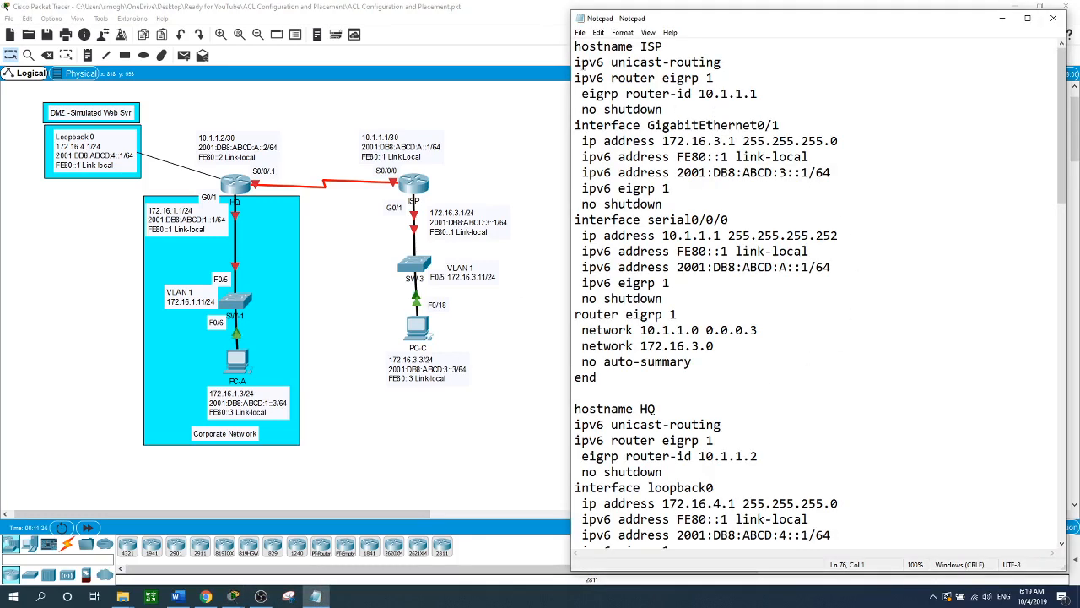
pyautogui.moveTo(576, 46); pyautogui.dragTo(826, 380)
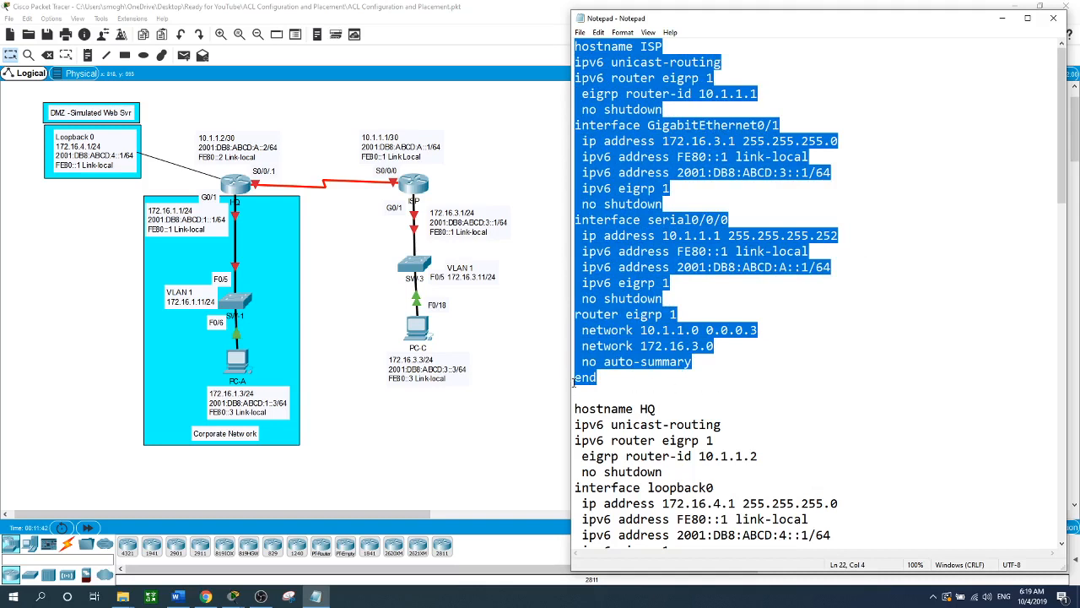
pyautogui.rightClick(638, 234)
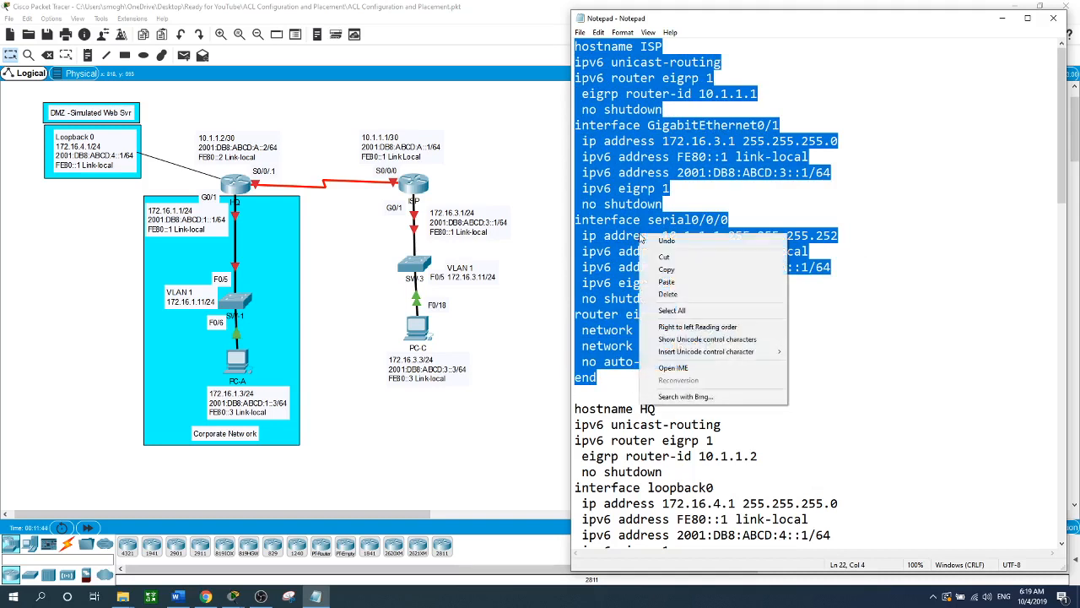
pyautogui.click(666, 270)
# Step: Open the ISP router's window in Packet Tracer, move it below the routers, widen it and show its command line
pyautogui.click(416, 193)
pyautogui.click(416, 194)
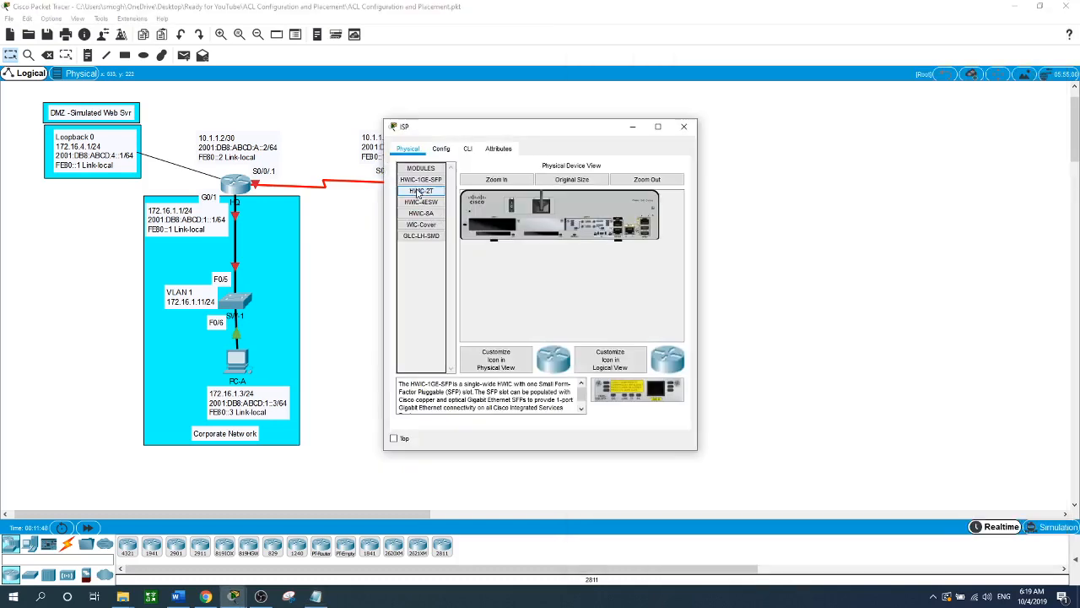
pyautogui.moveTo(556, 119); pyautogui.dragTo(377, 310)
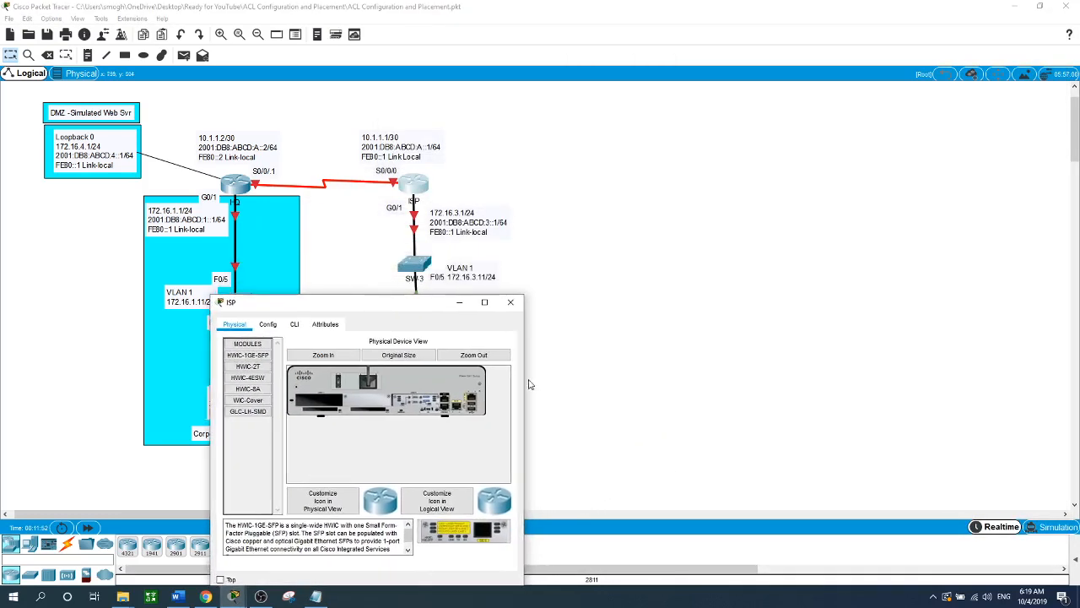
pyautogui.moveTo(523, 381); pyautogui.dragTo(989, 384)
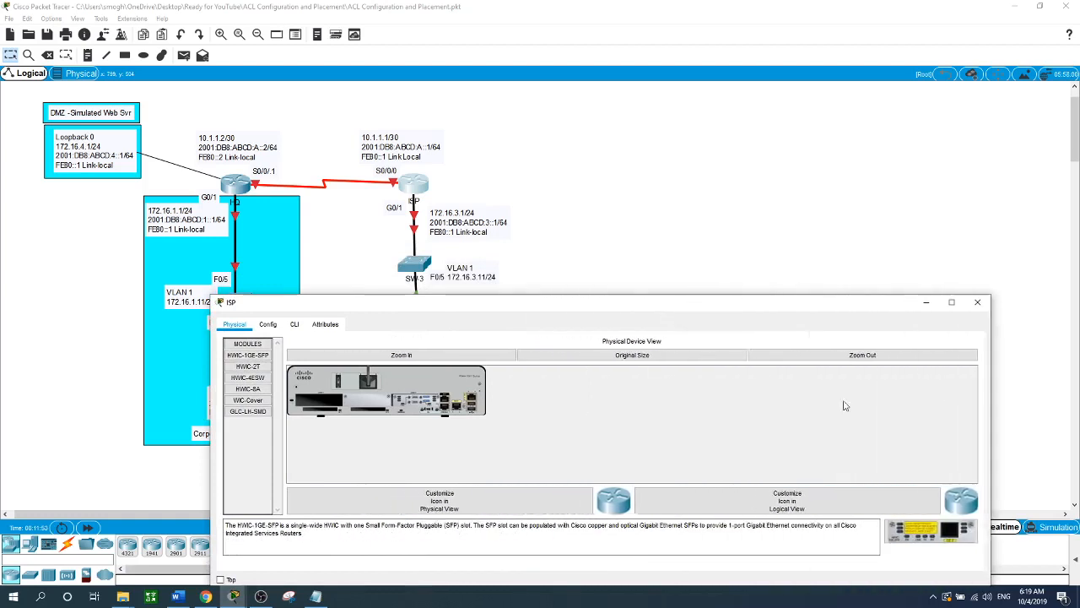
pyautogui.click(294, 326)
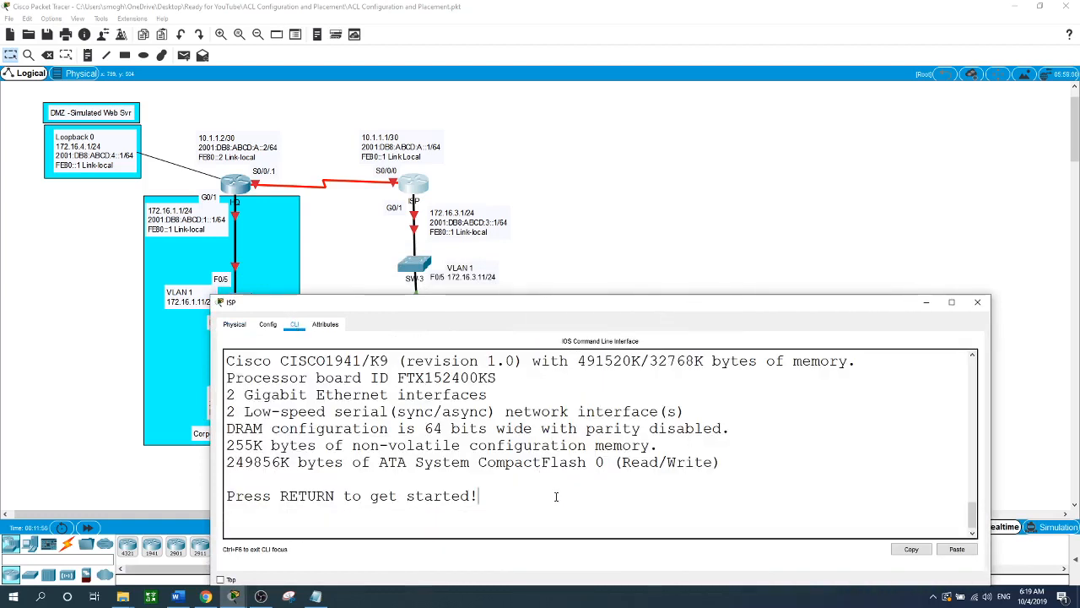
# Step: Start a session on the ISP router and enter privileged mode followed by global configuration mode
pyautogui.press('Return')
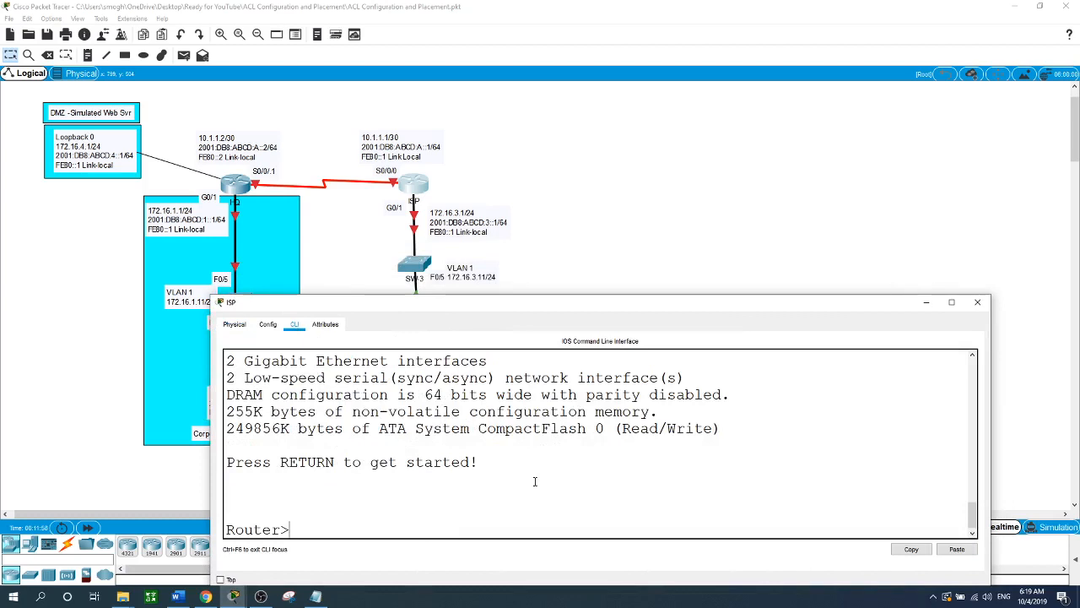
pyautogui.write('en')
pyautogui.press('Return')
pyautogui.write('conf ')
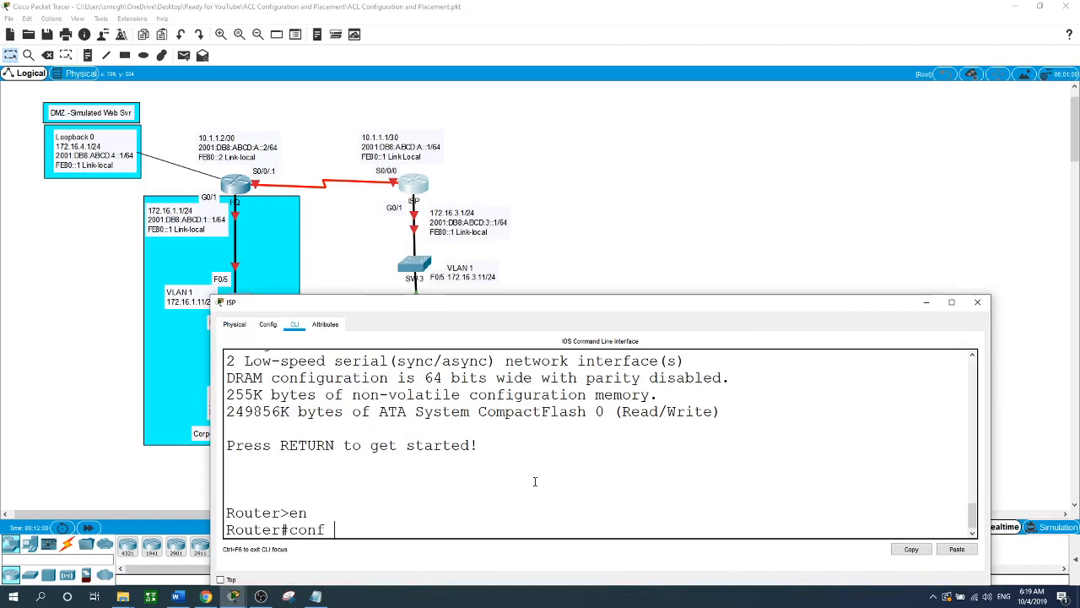
pyautogui.write('t')
pyautogui.press('Return')
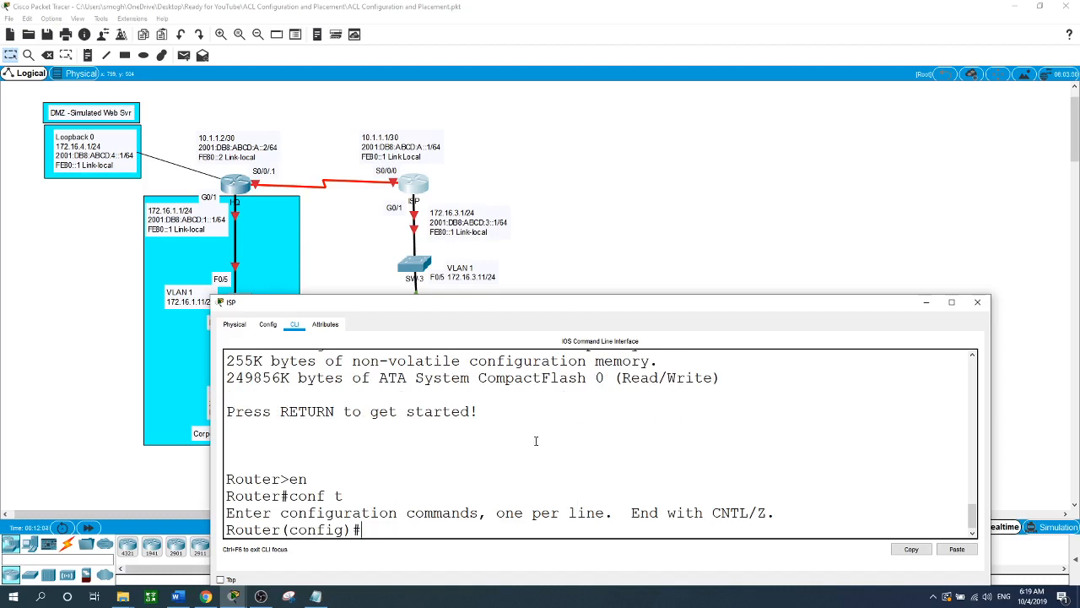
# Step: Paste the copied ISP configuration block into the ISP router's command line at the global configuration prompt
pyautogui.rightClick(933, 367)
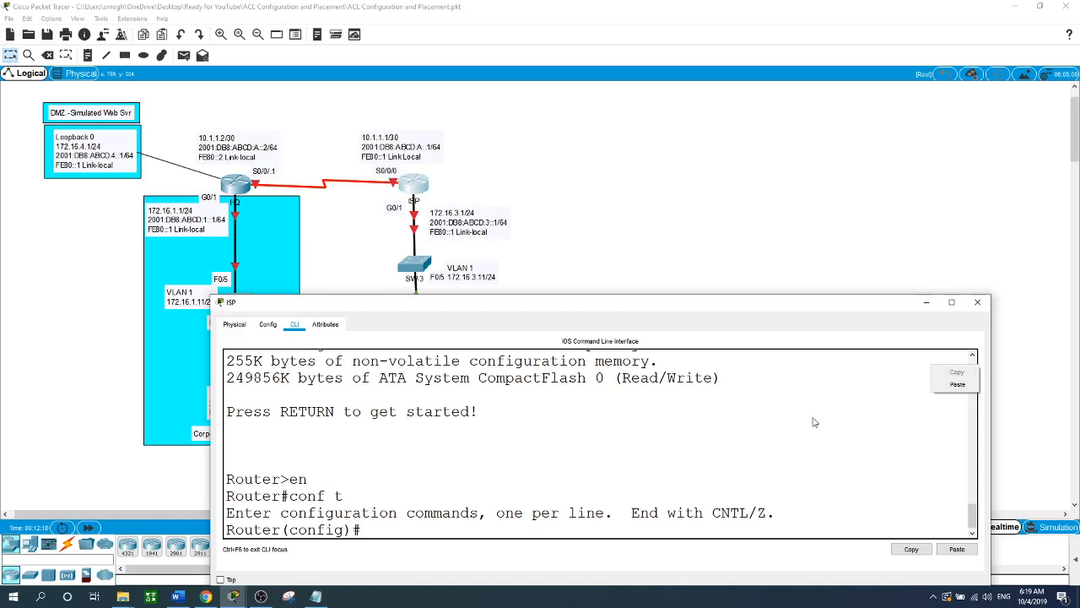
pyautogui.click(794, 428)
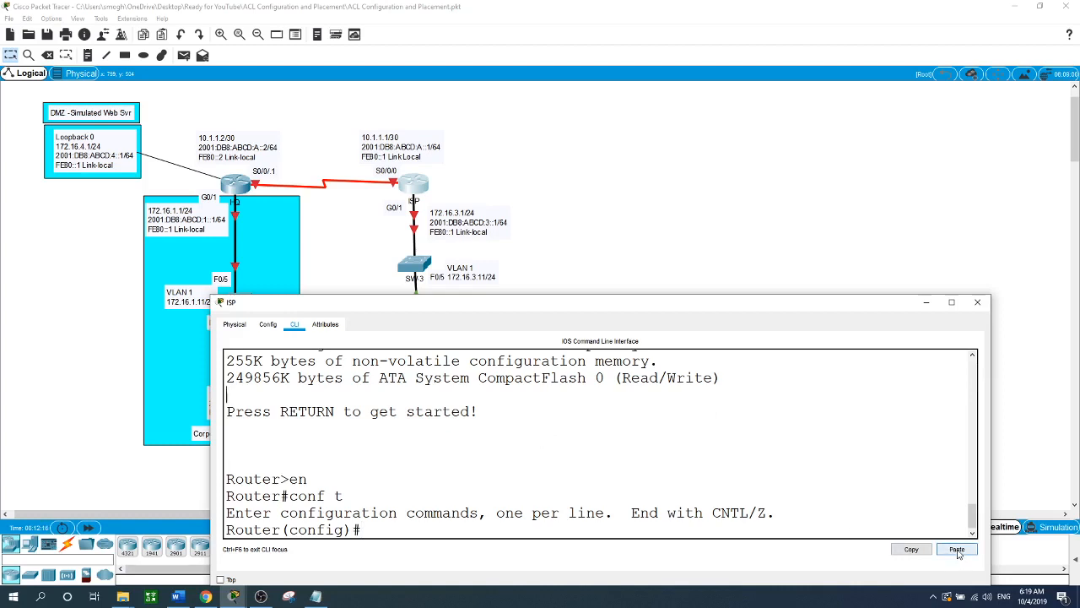
pyautogui.rightClick(860, 365)
pyautogui.click(887, 383)
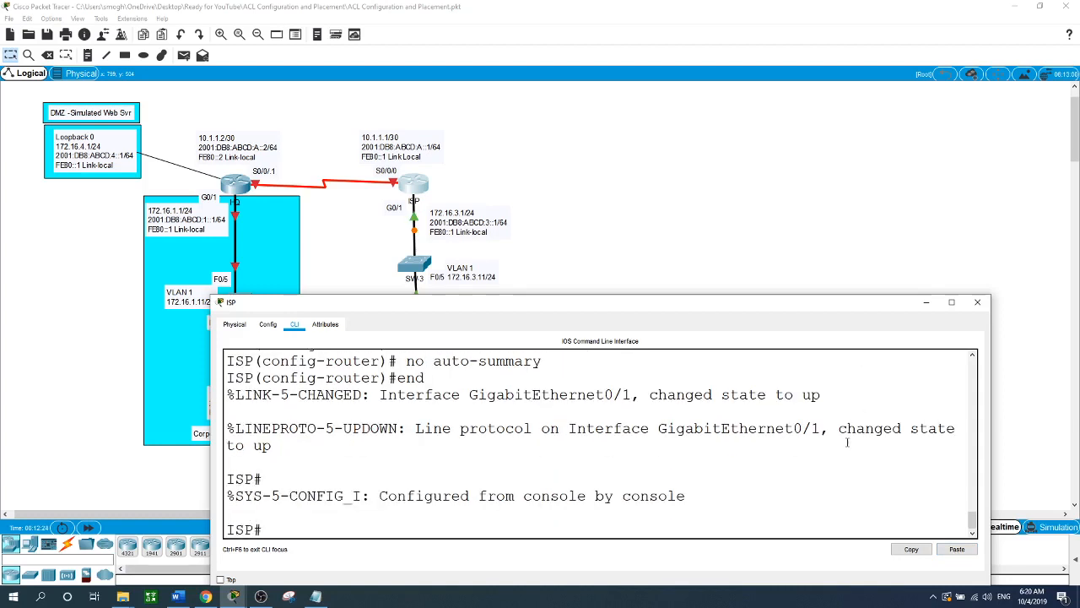
# Step: Review the pasted commands on the ISP router, checking its GigabitEthernet0/1, serial0/0/0 and EIGRP 1 settings
pyautogui.scroll(6, 673, 440)
pyautogui.scroll(4, 674, 441)
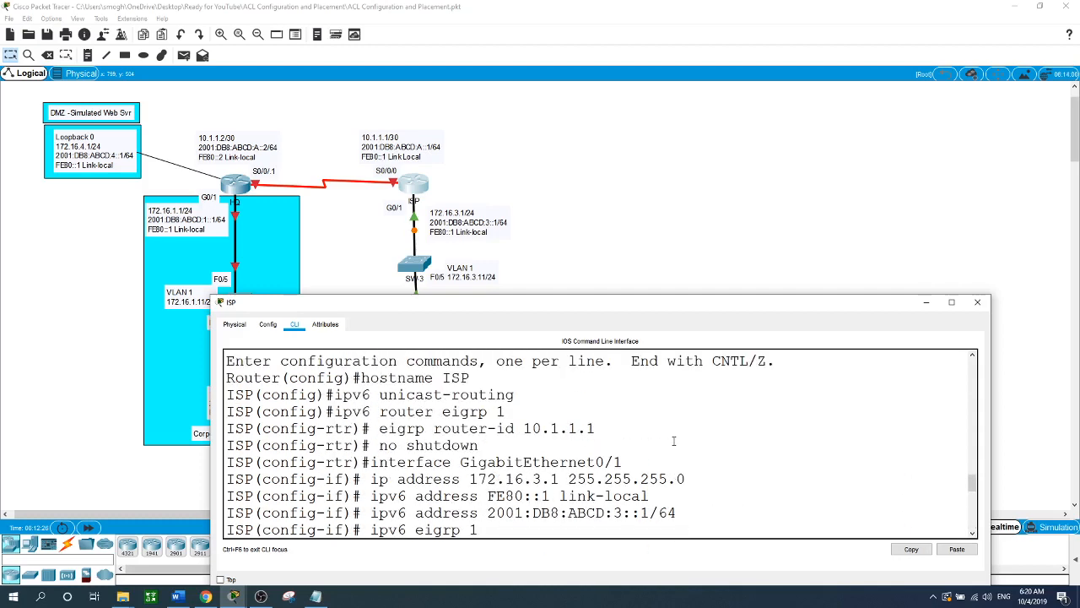
pyautogui.scroll(-3, 675, 443)
pyautogui.scroll(1, 673, 444)
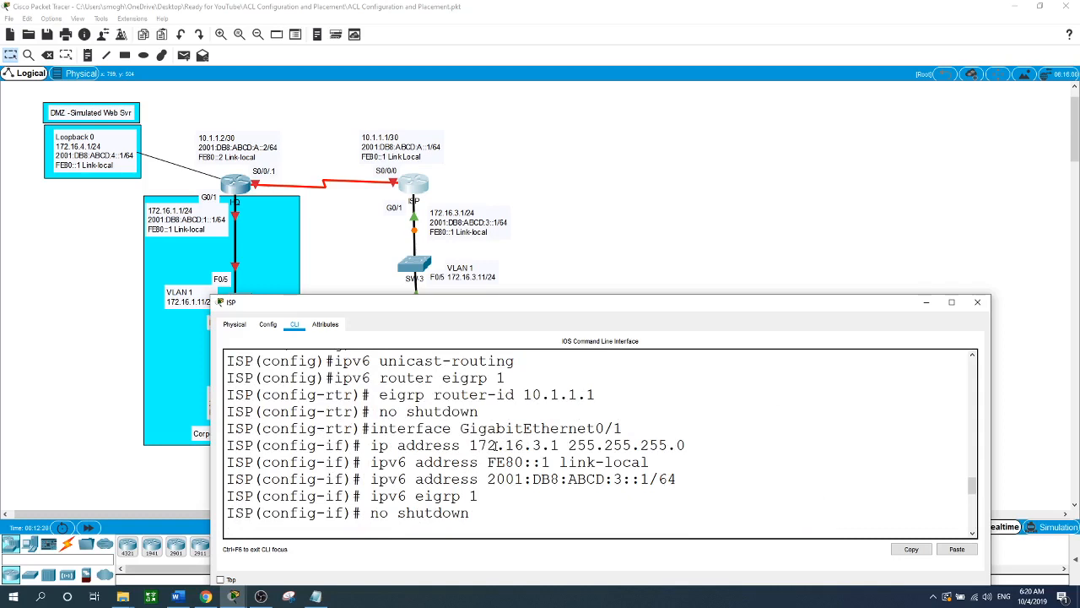
pyautogui.scroll(1, 509, 456)
pyautogui.scroll(-6, 510, 456)
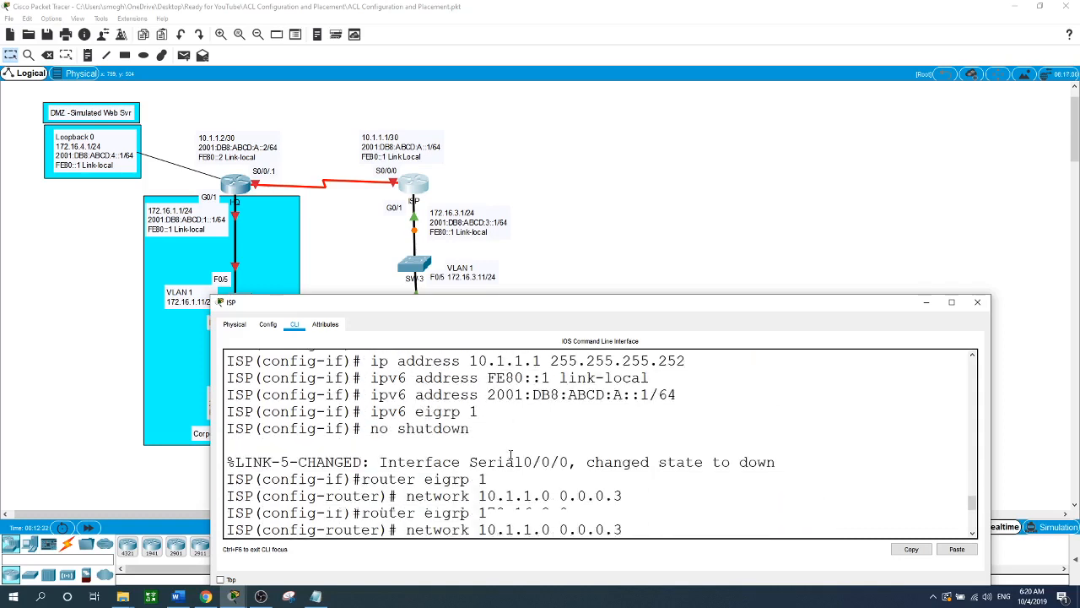
pyautogui.scroll(-4, 510, 455)
pyautogui.scroll(5, 509, 454)
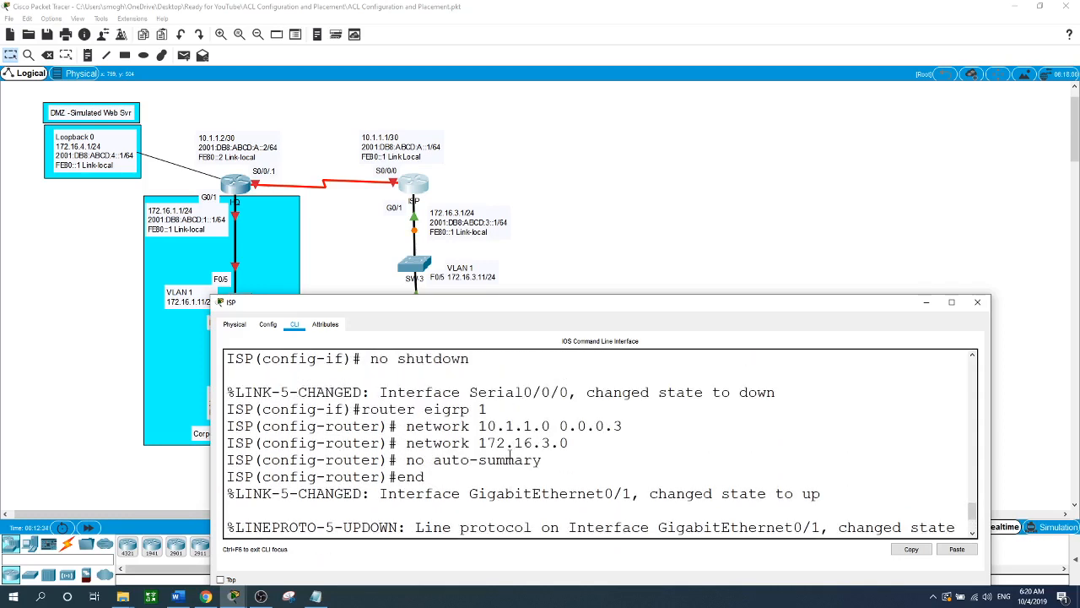
pyautogui.scroll(5, 509, 454)
pyautogui.scroll(-8, 510, 456)
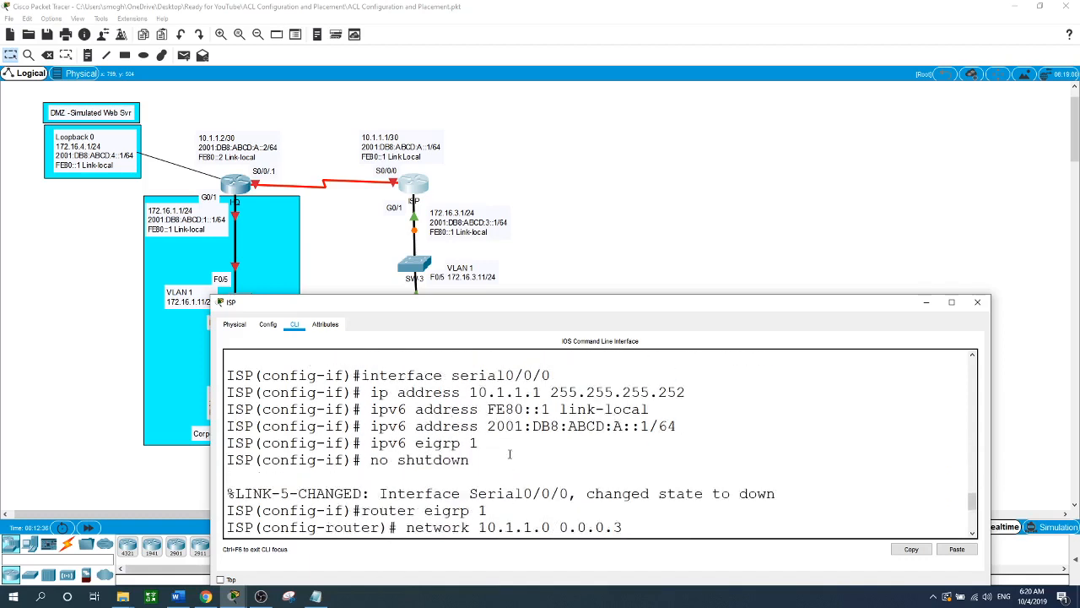
pyautogui.scroll(-1, 510, 456)
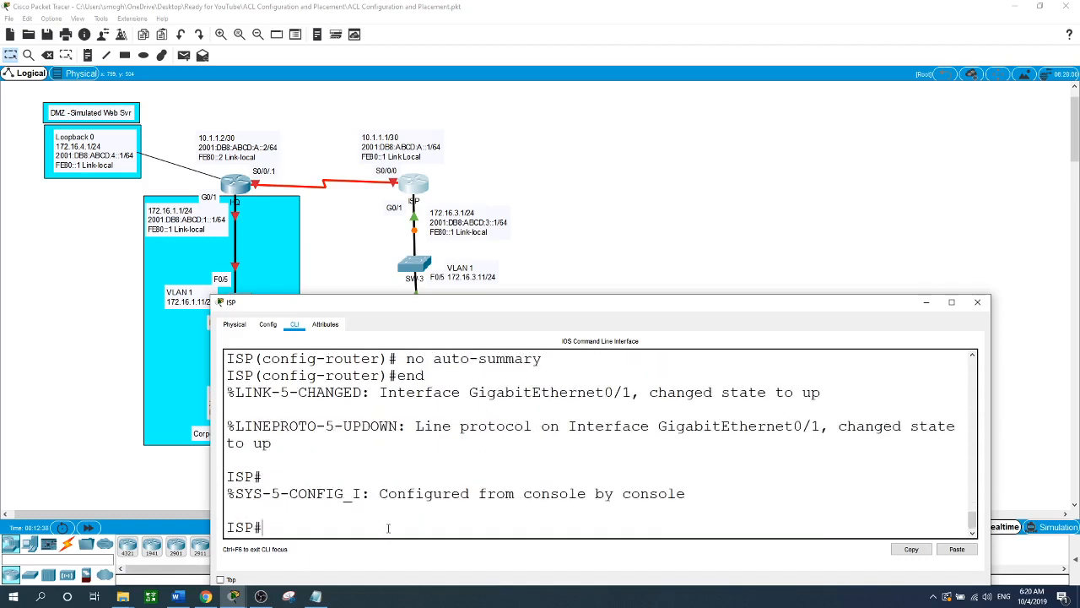
# Step: Run show ip int brief on the ISP router, highlight the GigabitEthernet0/1 address, and return to the topology
pyautogui.write('show ip int brief')
pyautogui.press('Return')
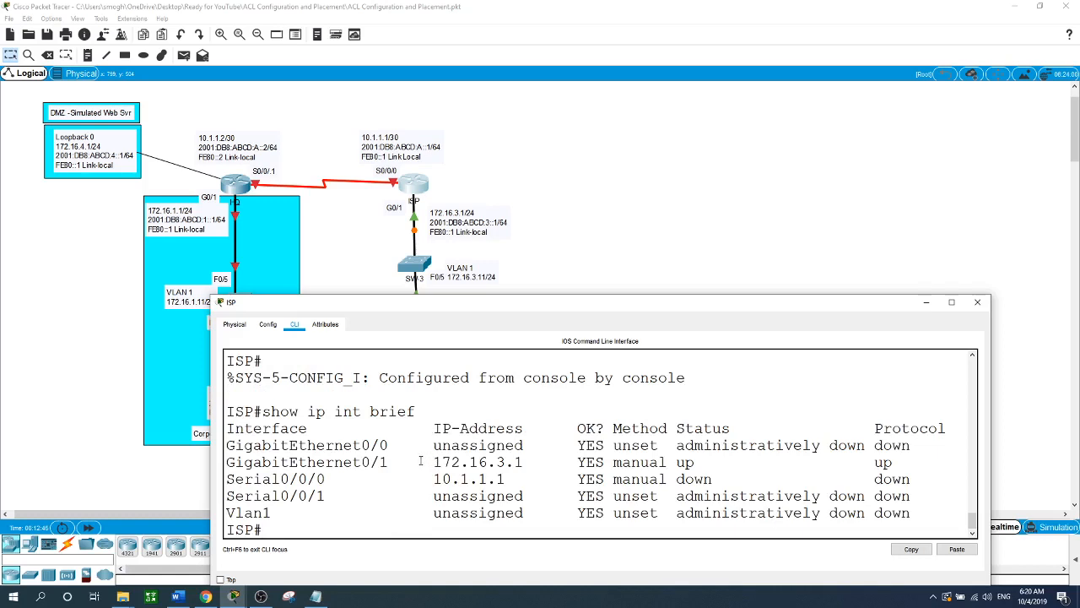
pyautogui.moveTo(420, 460); pyautogui.dragTo(525, 463)
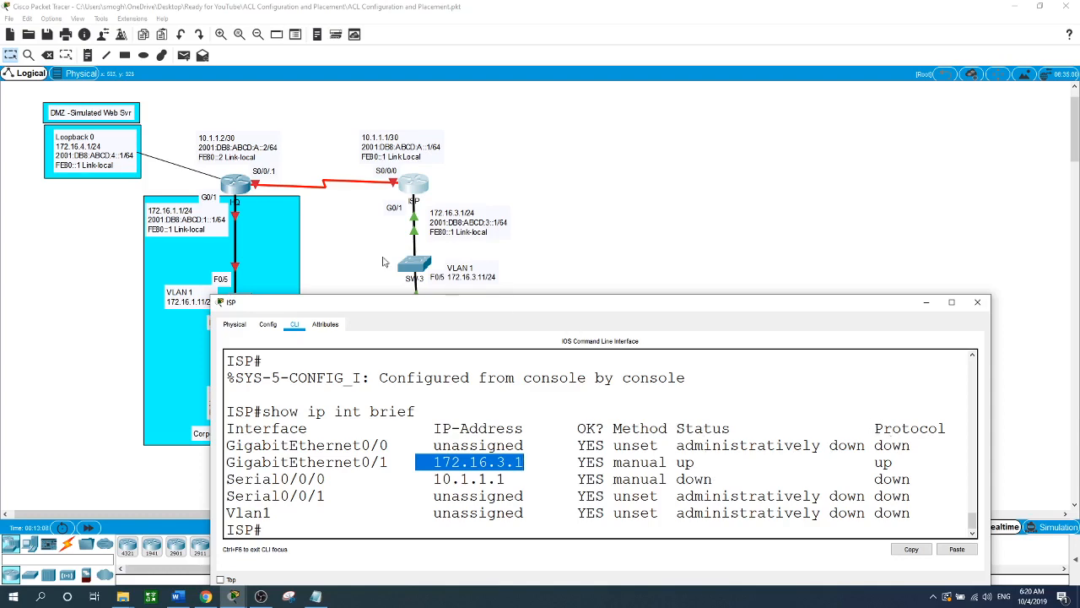
pyautogui.click(651, 211)
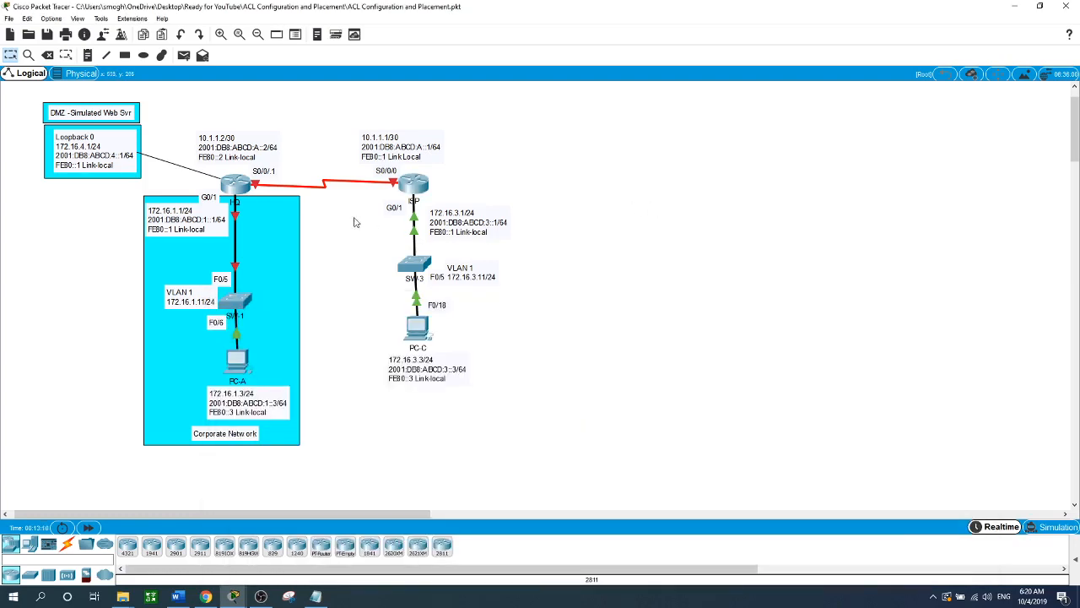
# Step: Copy the HQ configuration block in Notepad, from hostname HQ through its end line, and return to Packet Tracer
pyautogui.click(236, 194)
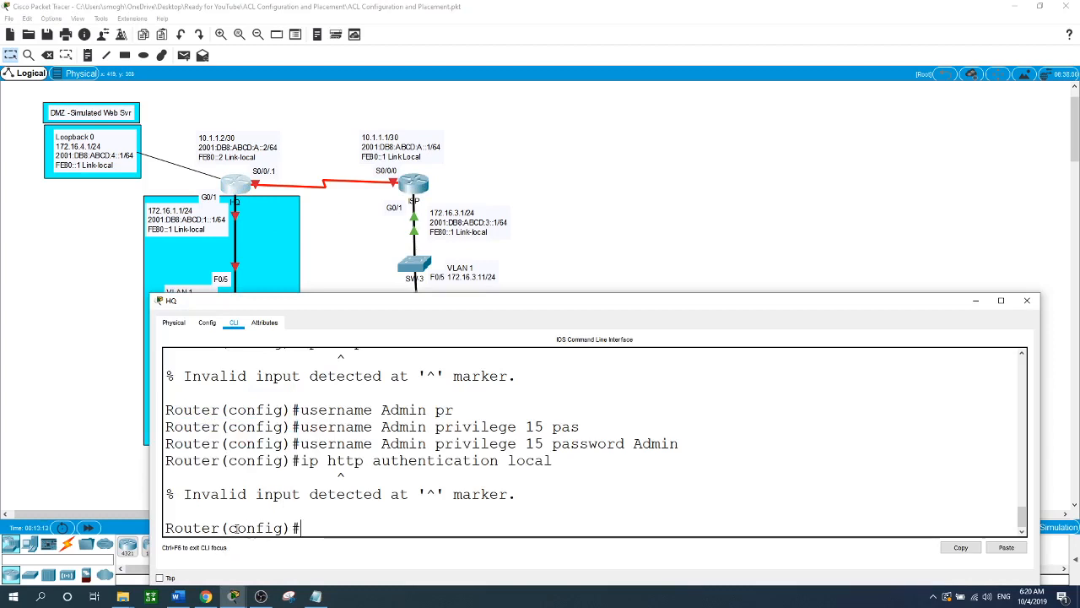
pyautogui.click(595, 272)
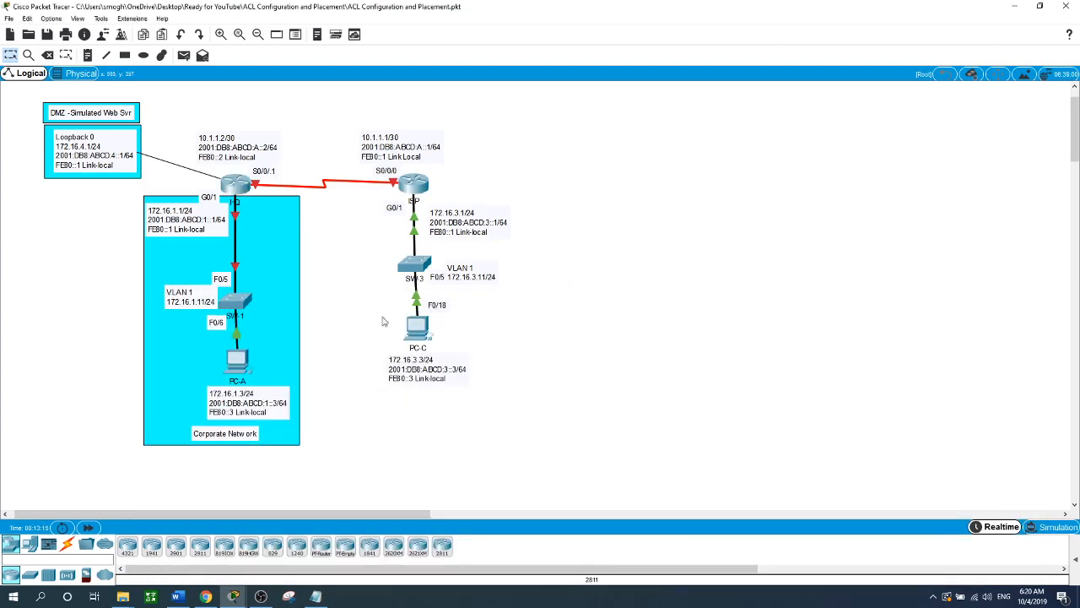
pyautogui.click(316, 597)
pyautogui.click(836, 390)
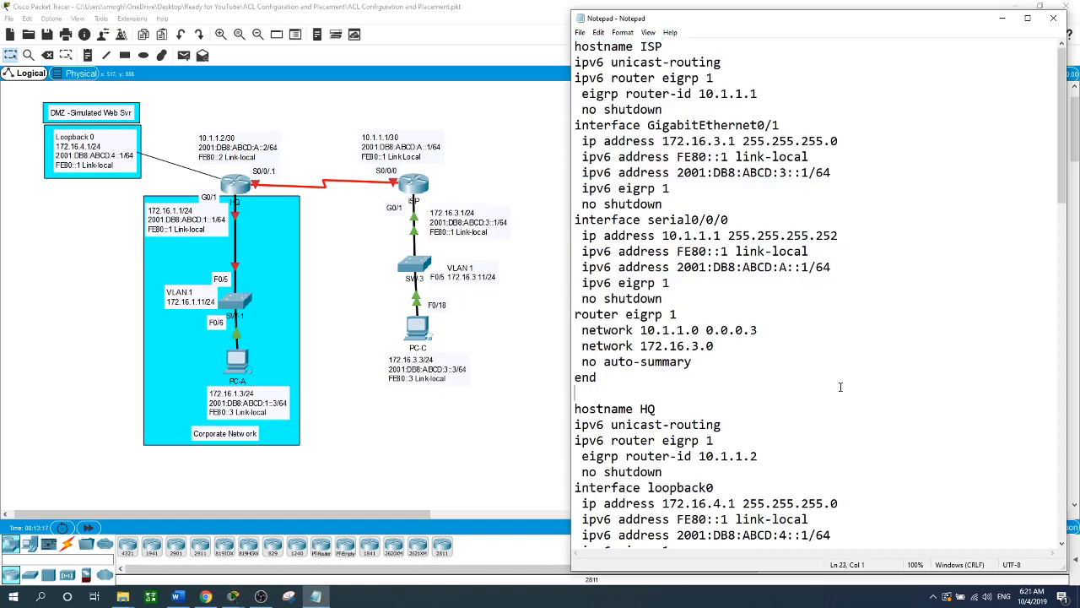
pyautogui.scroll(-7, 841, 387)
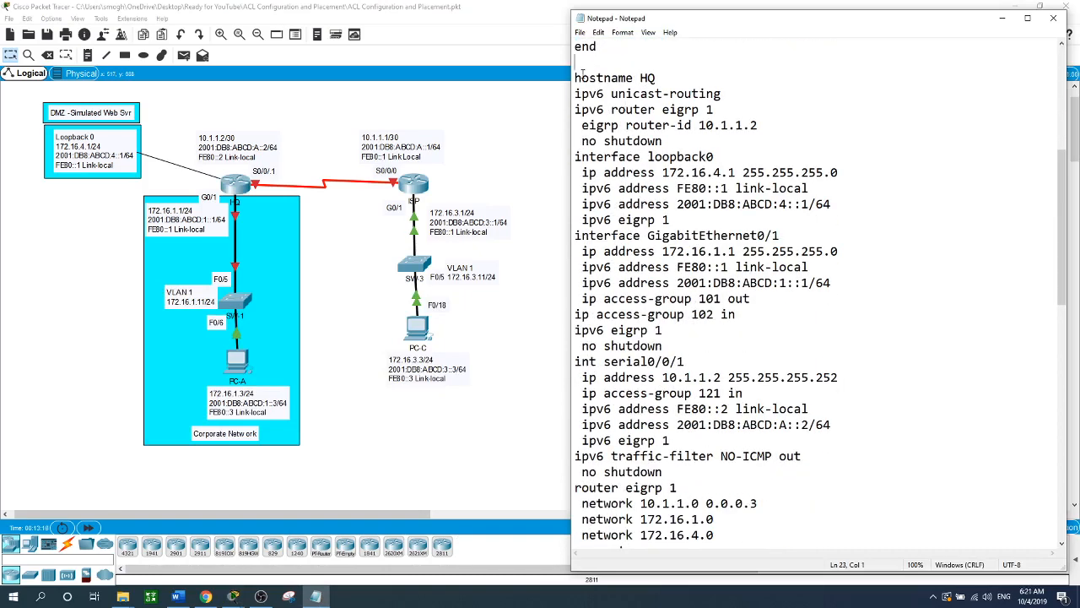
pyautogui.moveTo(575, 78); pyautogui.dragTo(864, 486)
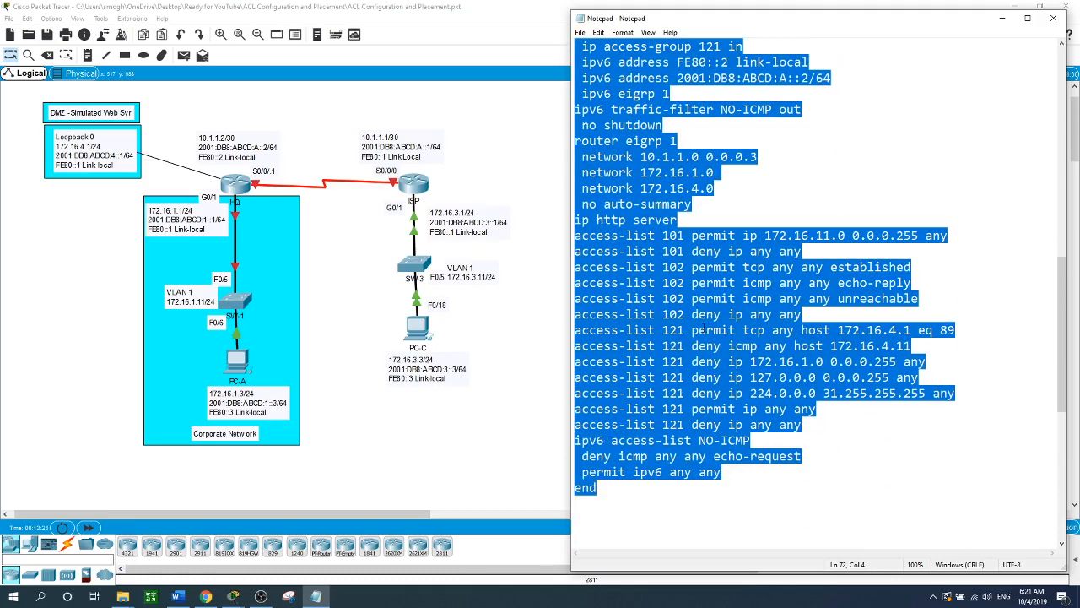
pyautogui.rightClick(703, 330)
pyautogui.click(728, 361)
pyautogui.click(530, 432)
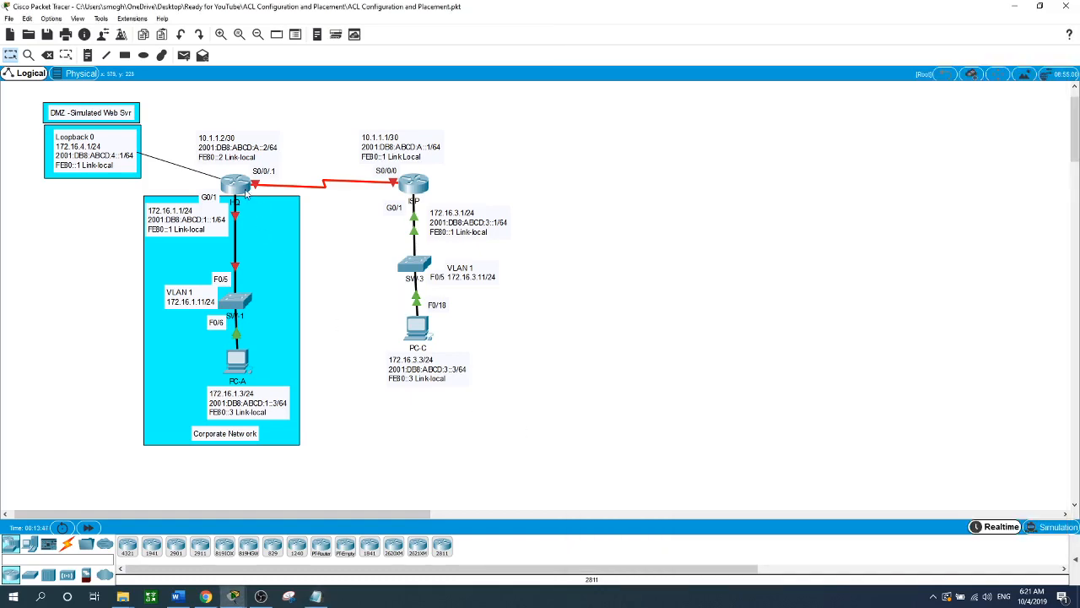
# Step: Open the HQ router's command line and paste the copied HQ configuration block at the global configuration prompt
pyautogui.click(239, 190)
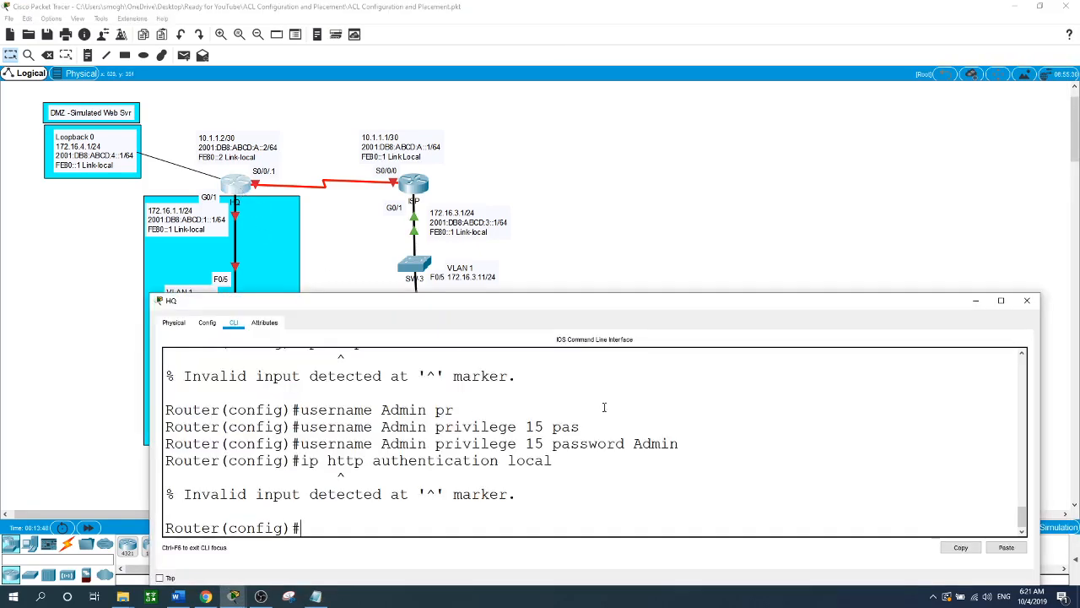
pyautogui.rightClick(920, 373)
pyautogui.click(809, 428)
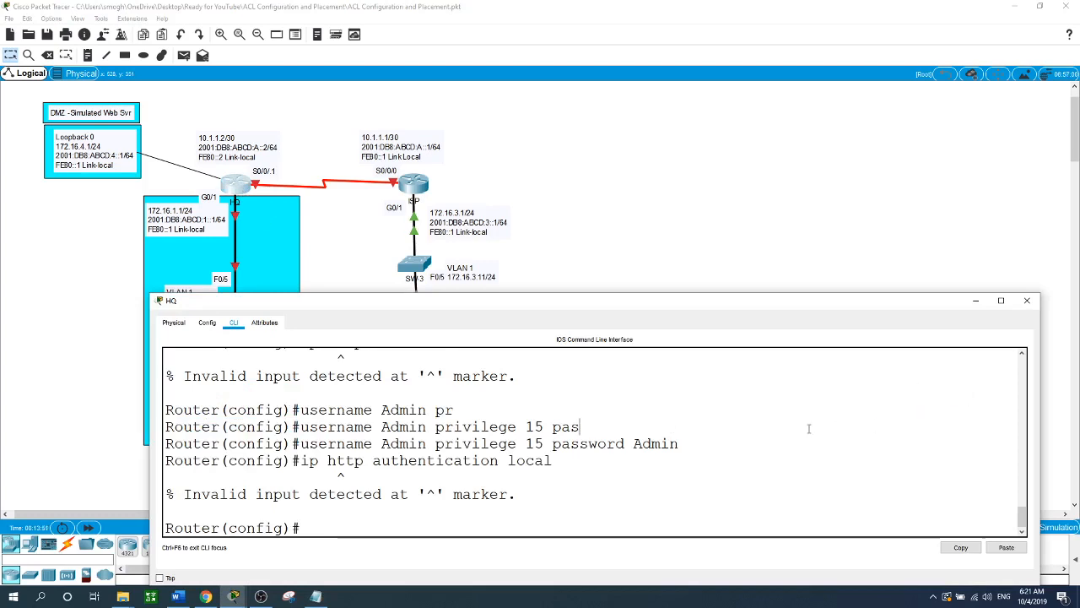
pyautogui.click(752, 405)
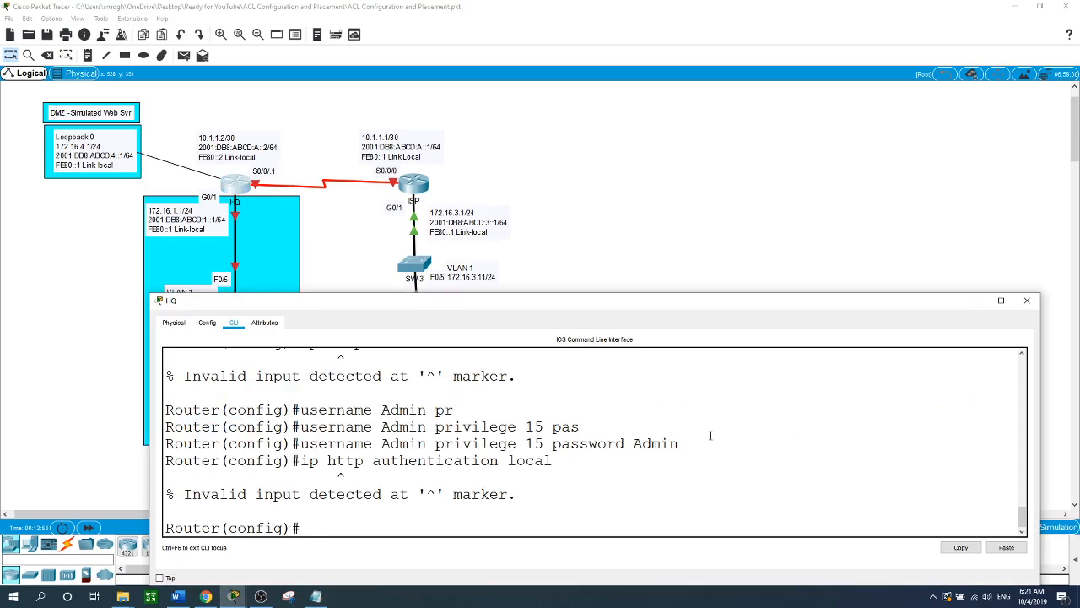
pyautogui.click(1007, 548)
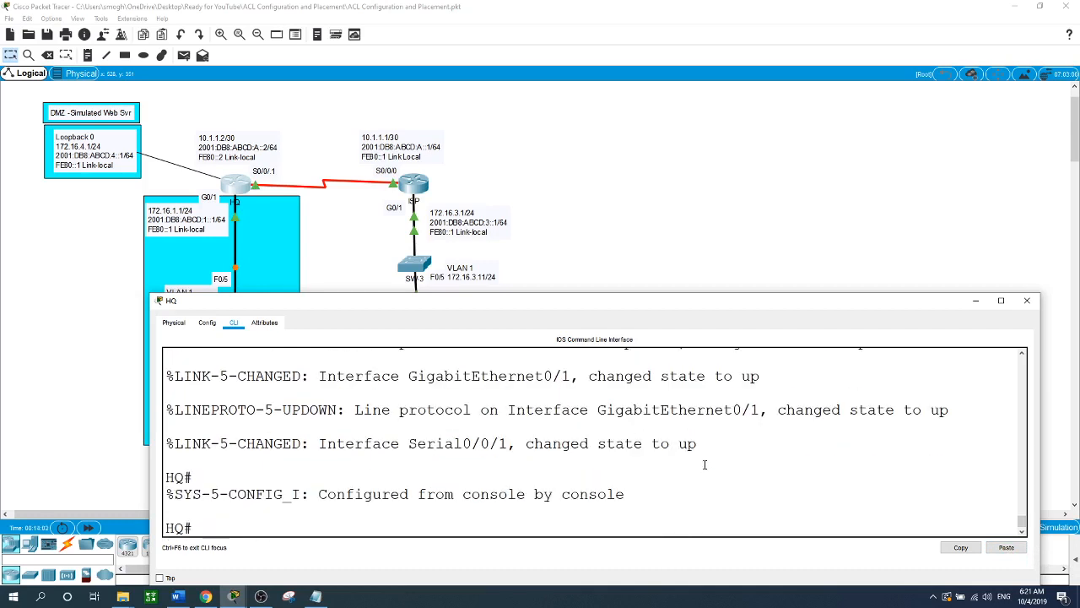
# Step: Review the pasted commands on the HQ router, checking the access lists, the EIGRP networks and the ip http server line
pyautogui.scroll(5, 679, 475)
pyautogui.scroll(-7, 674, 478)
pyautogui.scroll(4, 673, 478)
pyautogui.scroll(-6, 674, 476)
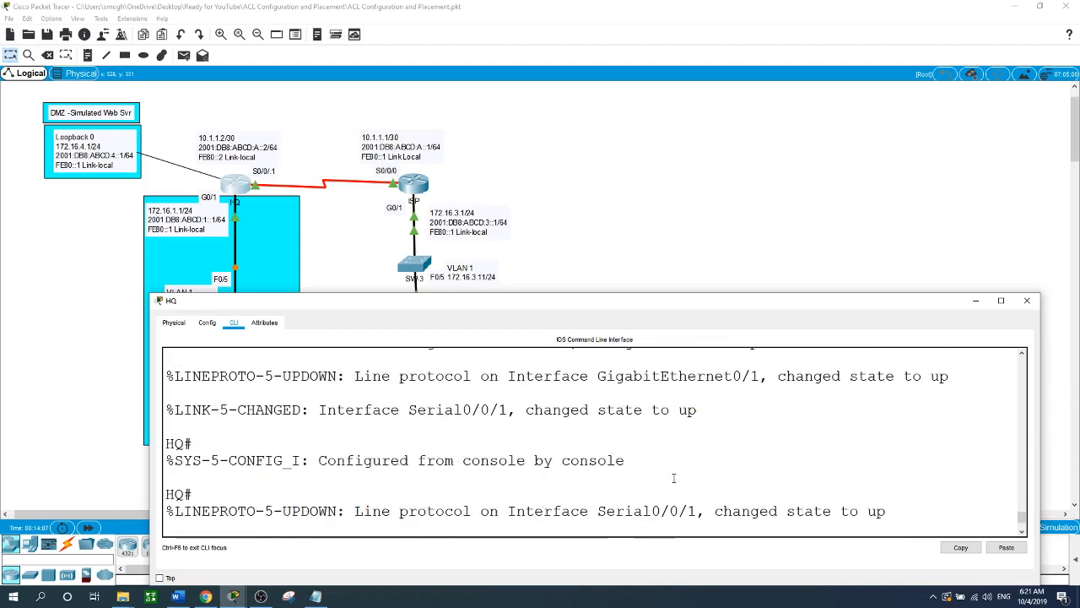
pyautogui.scroll(10, 674, 476)
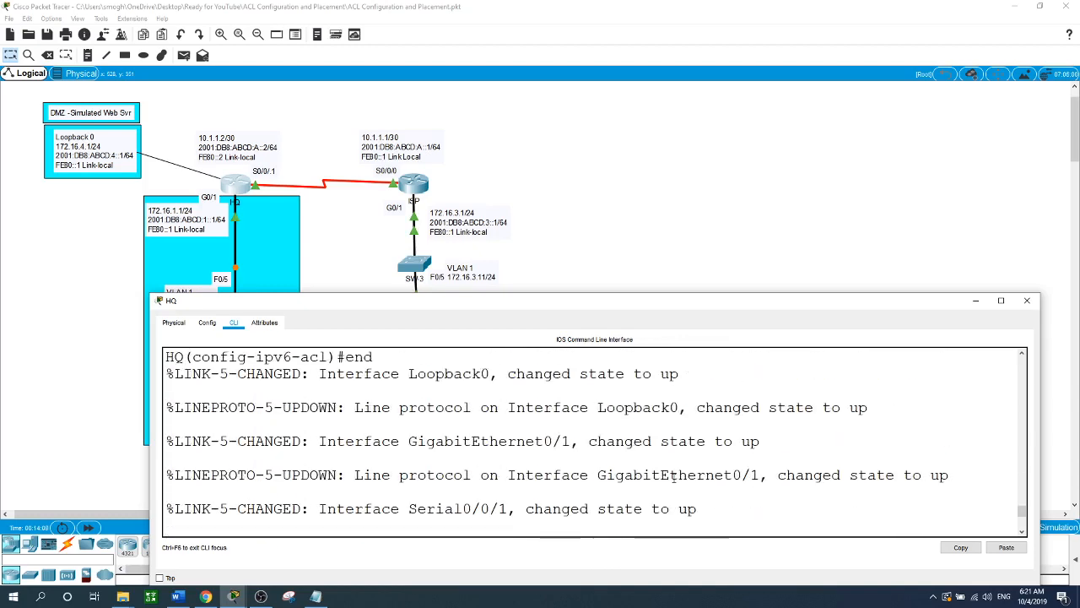
pyautogui.scroll(5, 673, 477)
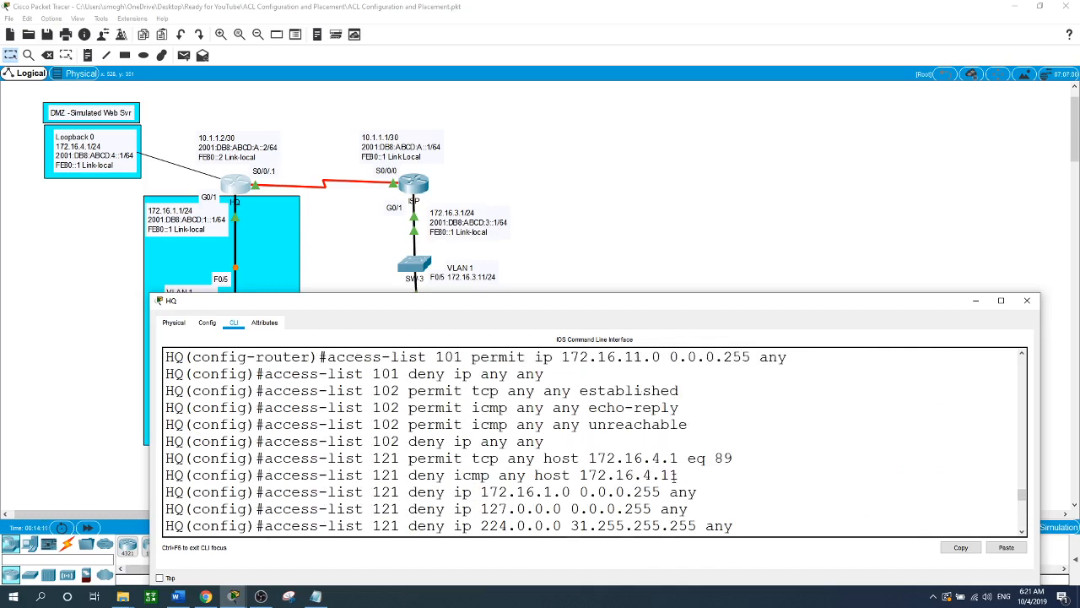
pyautogui.scroll(1, 614, 473)
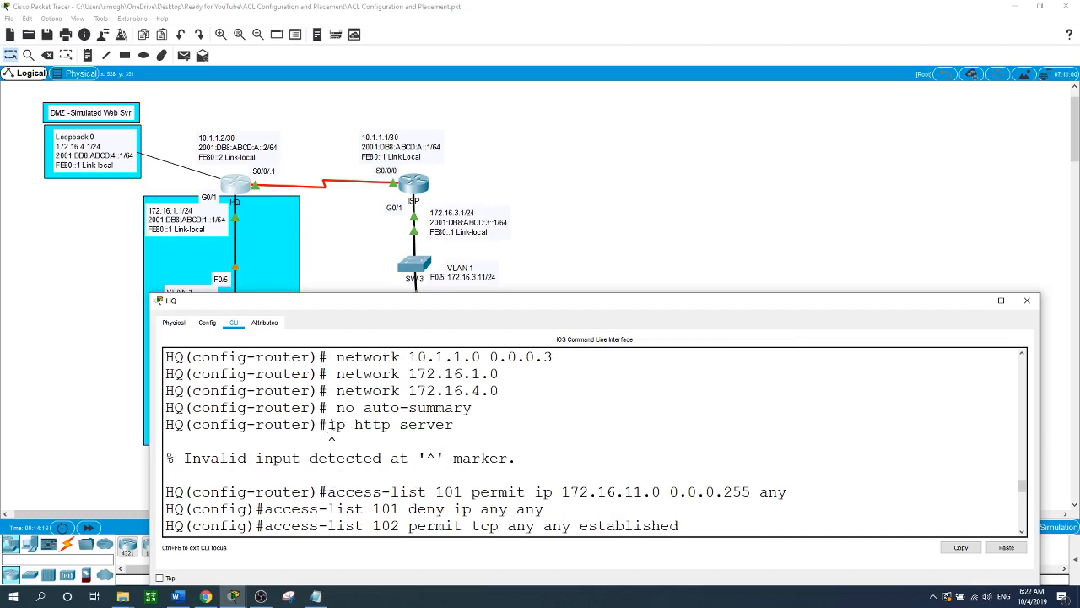
pyautogui.moveTo(329, 425); pyautogui.dragTo(445, 426)
pyautogui.scroll(-2, 447, 429)
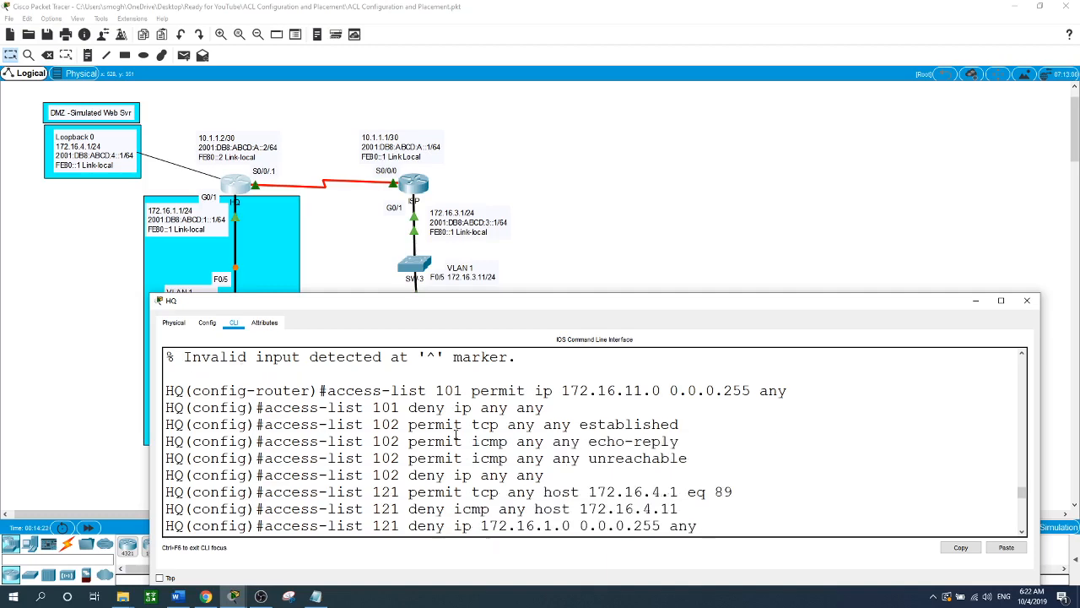
pyautogui.scroll(-8, 456, 433)
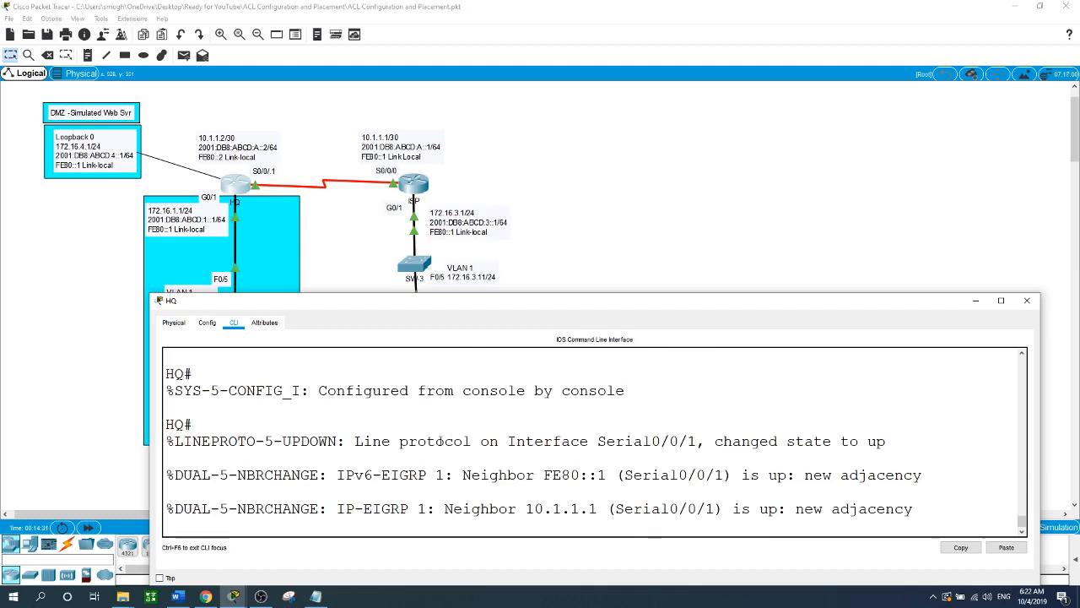
# Step: Display the HQ router's running configuration with show run and page through to its end
pyautogui.press('Return')
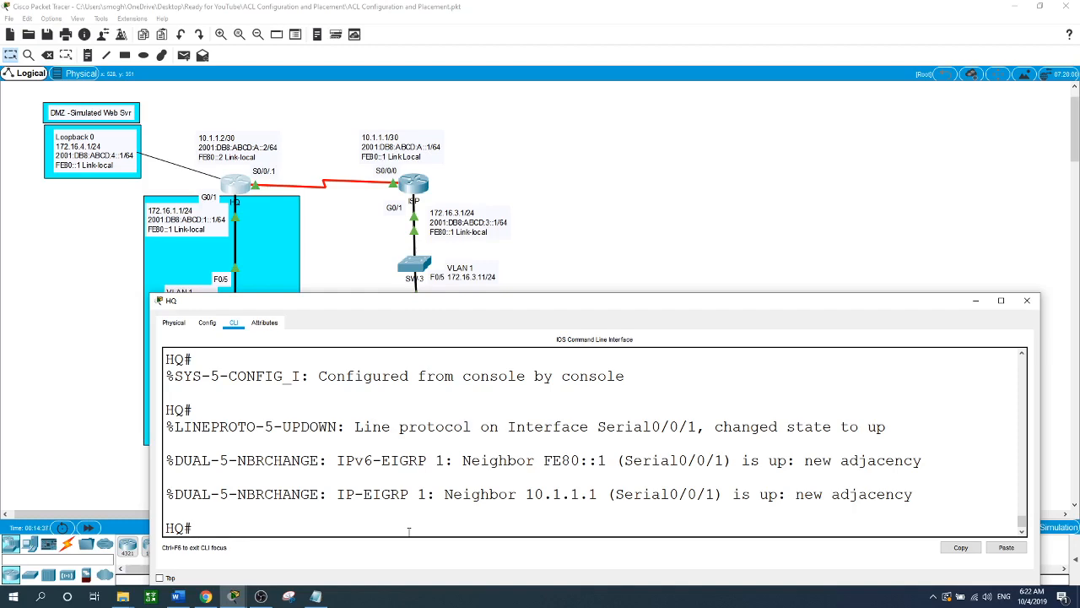
pyautogui.write('show run')
pyautogui.press('Return')
pyautogui.press('space')
pyautogui.press('space')
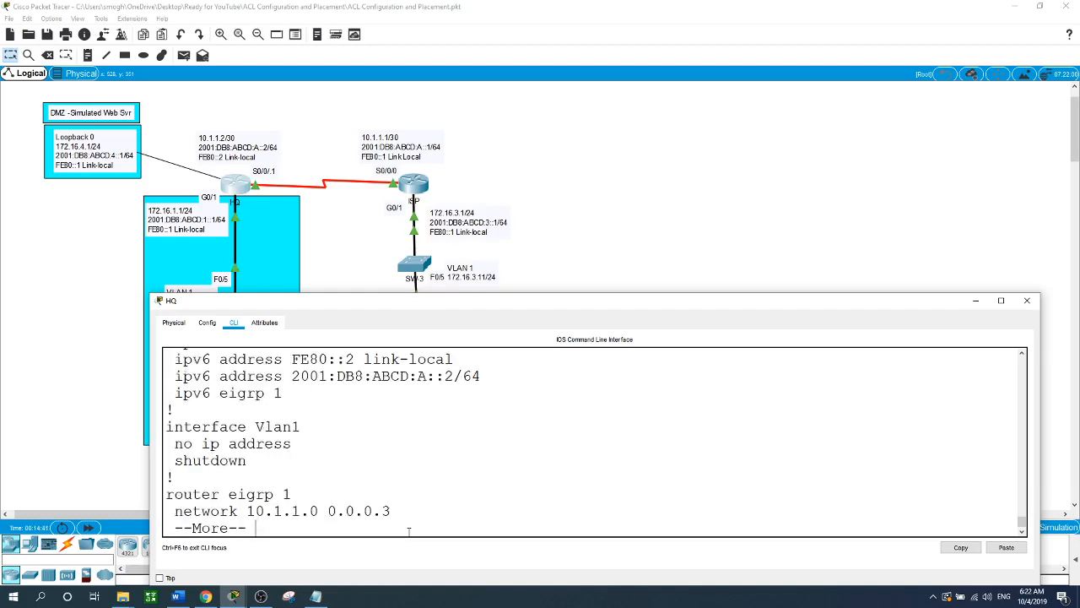
pyautogui.press('space')
pyautogui.press('space')
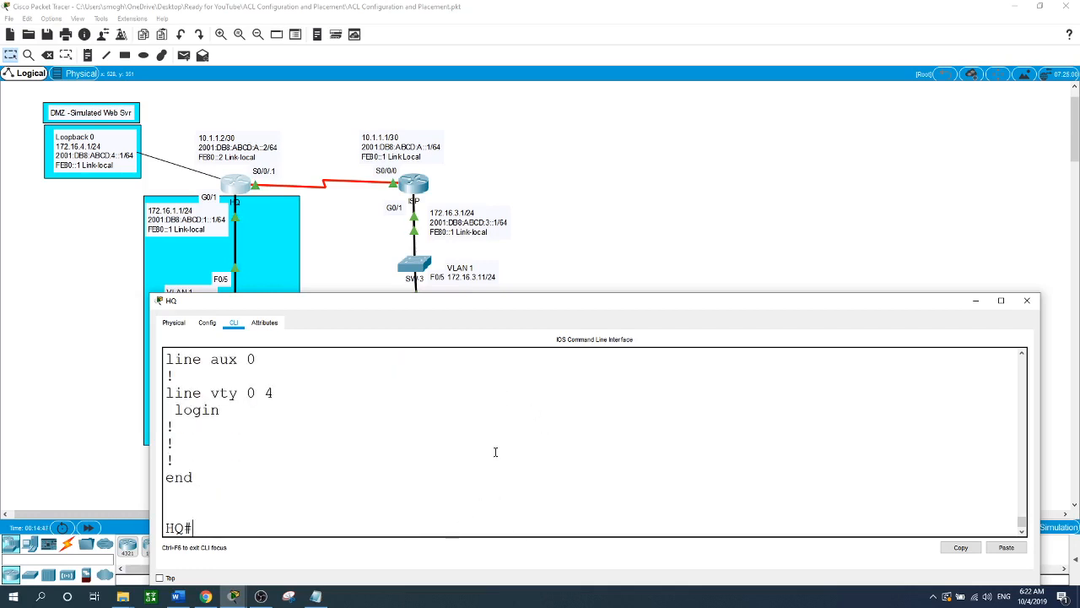
# Step: Highlight the two access-list 101 entries in the HQ running configuration and compare them with the topology's network addresses
pyautogui.scroll(8, 495, 452)
pyautogui.scroll(1, 495, 451)
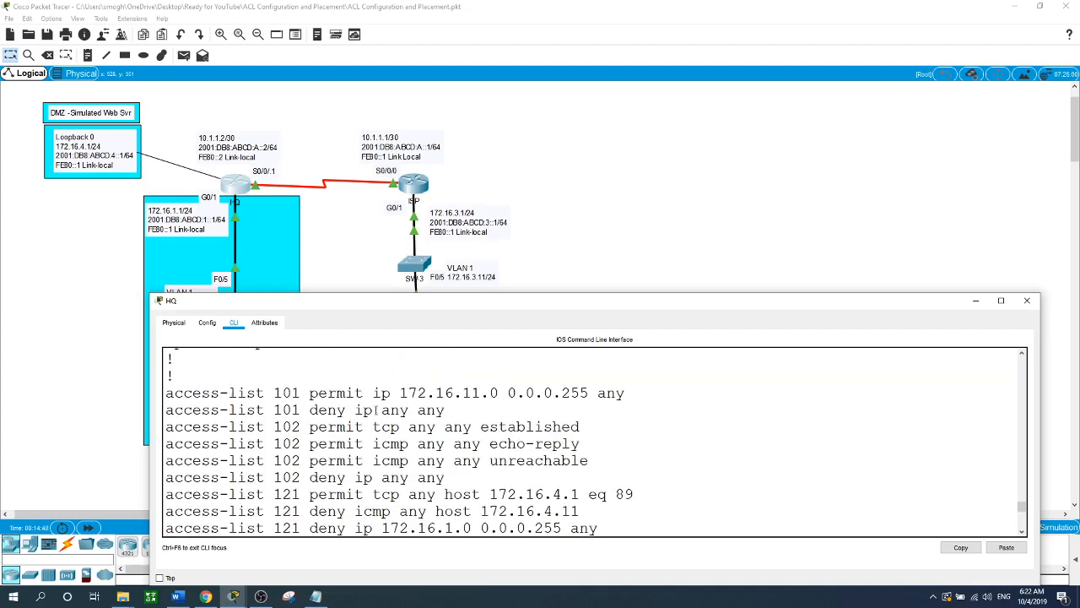
pyautogui.moveTo(166, 393); pyautogui.dragTo(630, 406)
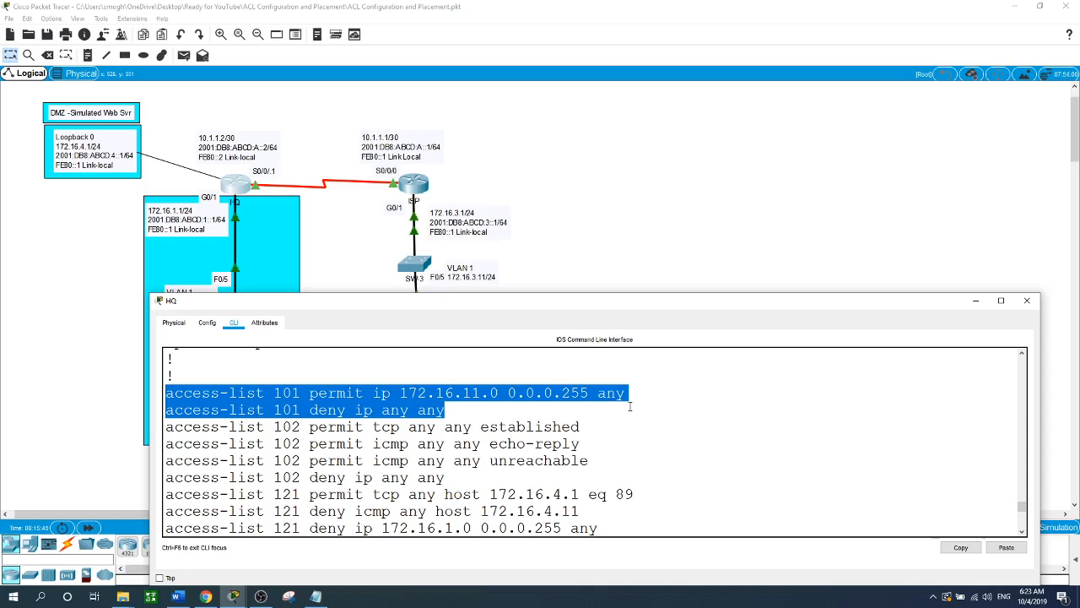
pyautogui.click(572, 236)
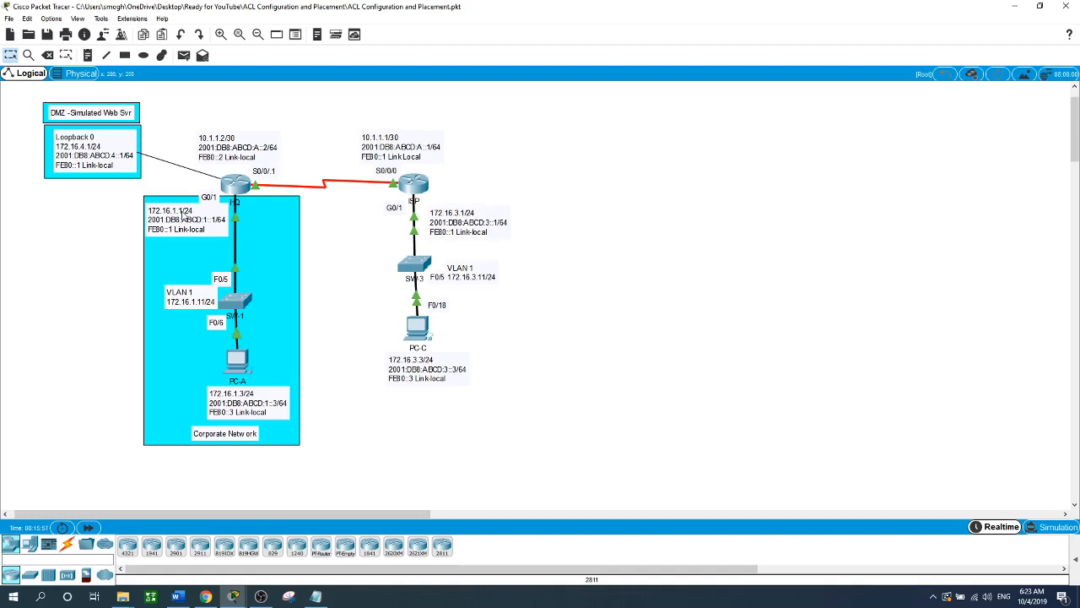
pyautogui.click(239, 186)
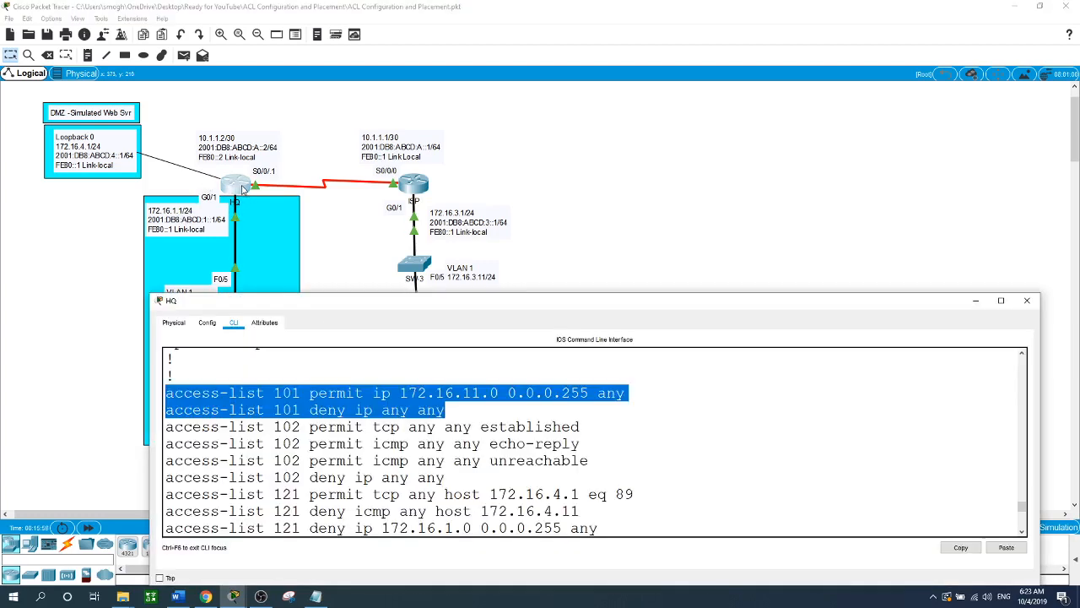
# Step: Display the HQ router's access lists with show access-lists and highlight entry 10 of extended list 101
pyautogui.scroll(-15, 652, 482)
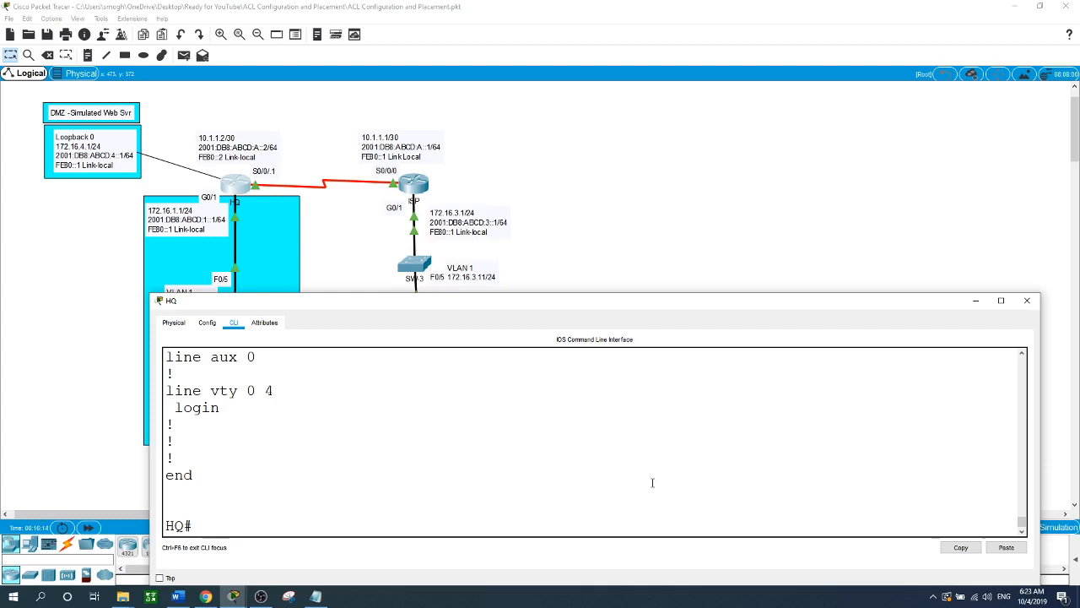
pyautogui.scroll(15, 472, 454)
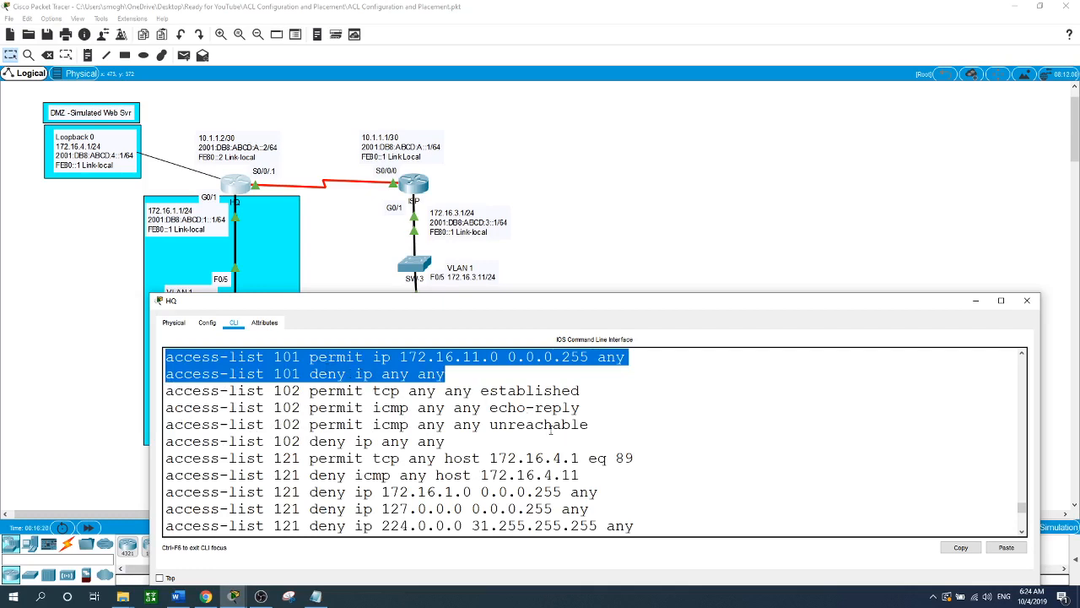
pyautogui.scroll(-5, 551, 431)
pyautogui.scroll(5, 551, 430)
pyautogui.scroll(-10, 391, 410)
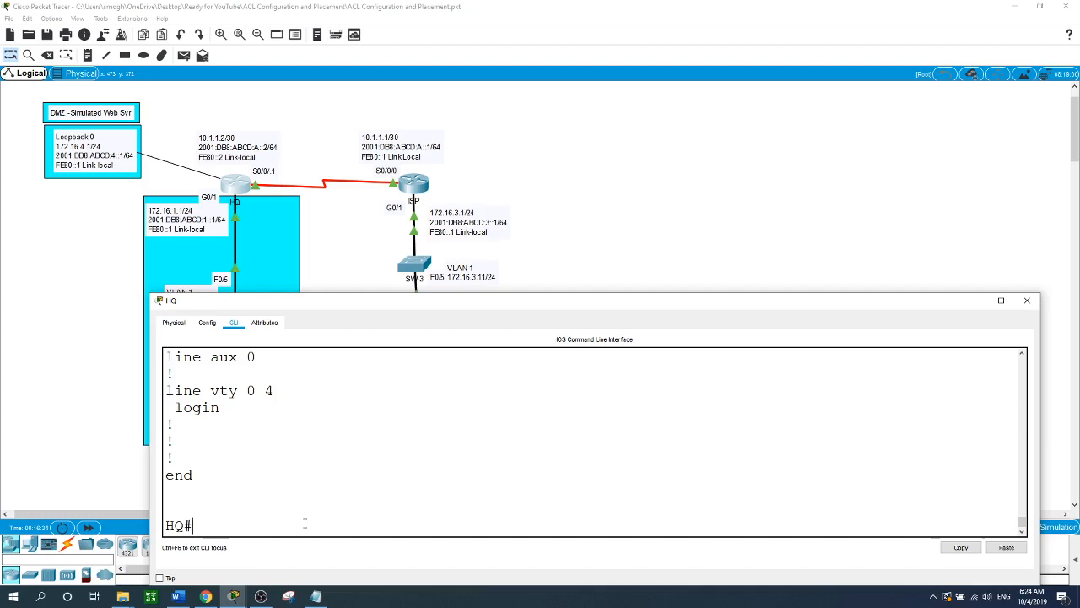
pyautogui.write('show acc')
pyautogui.press('Tab')
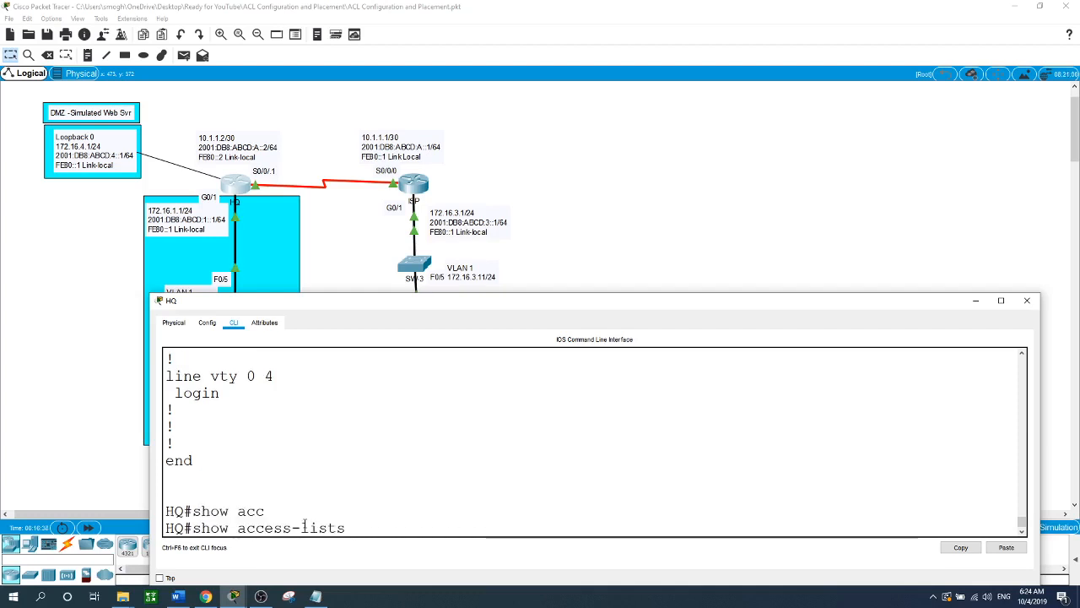
pyautogui.press('Return')
pyautogui.scroll(5, 305, 523)
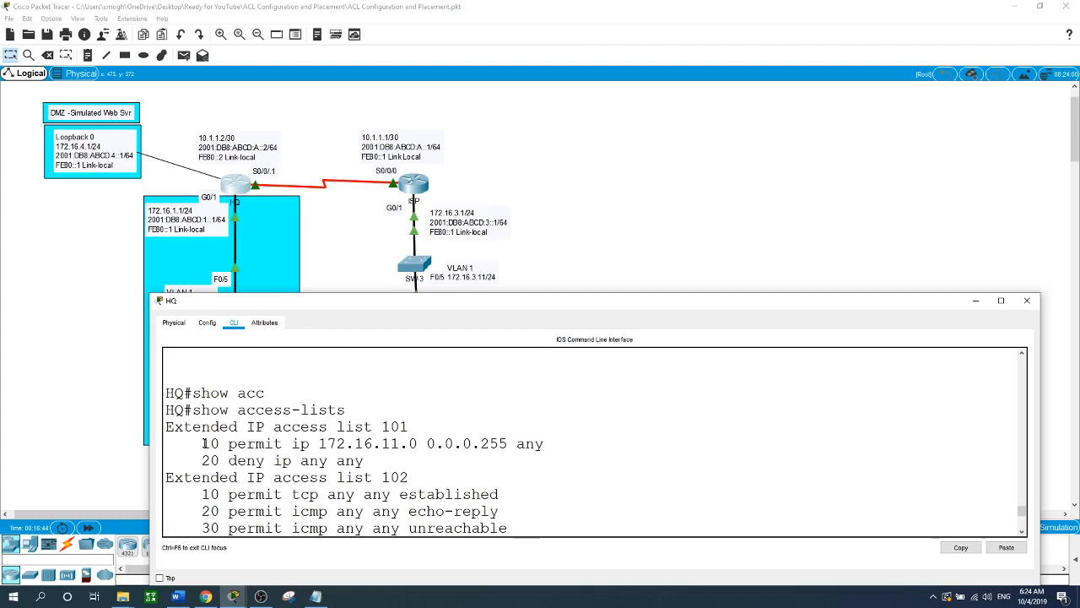
pyautogui.moveTo(201, 443); pyautogui.dragTo(551, 449)
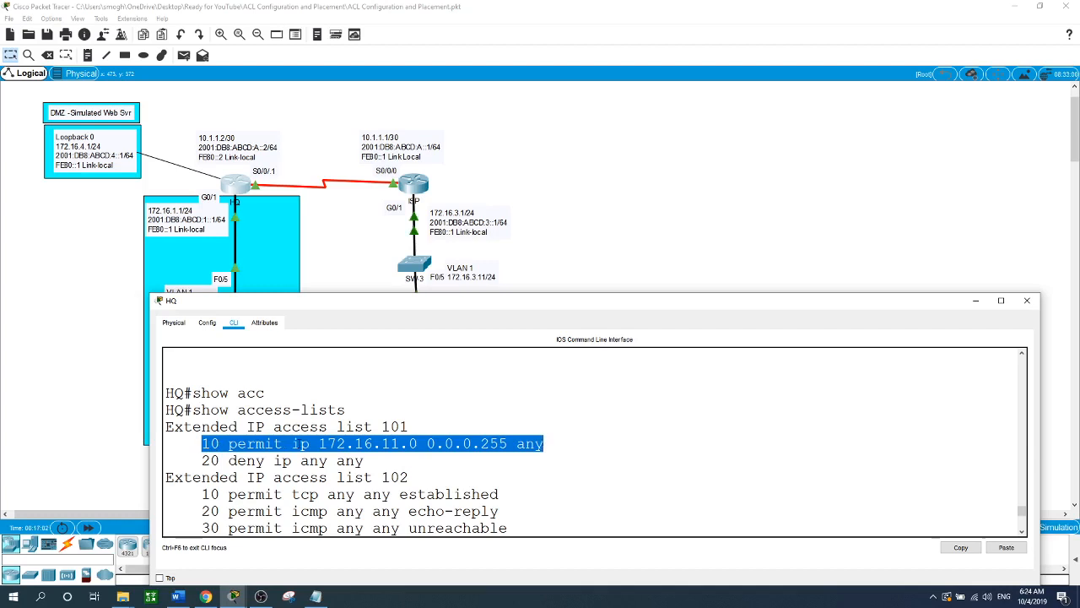
# Step: Enter configuration mode for extended IP access list 101 on HQ and remove entry 10 with no 10
pyautogui.scroll(-5, 296, 446)
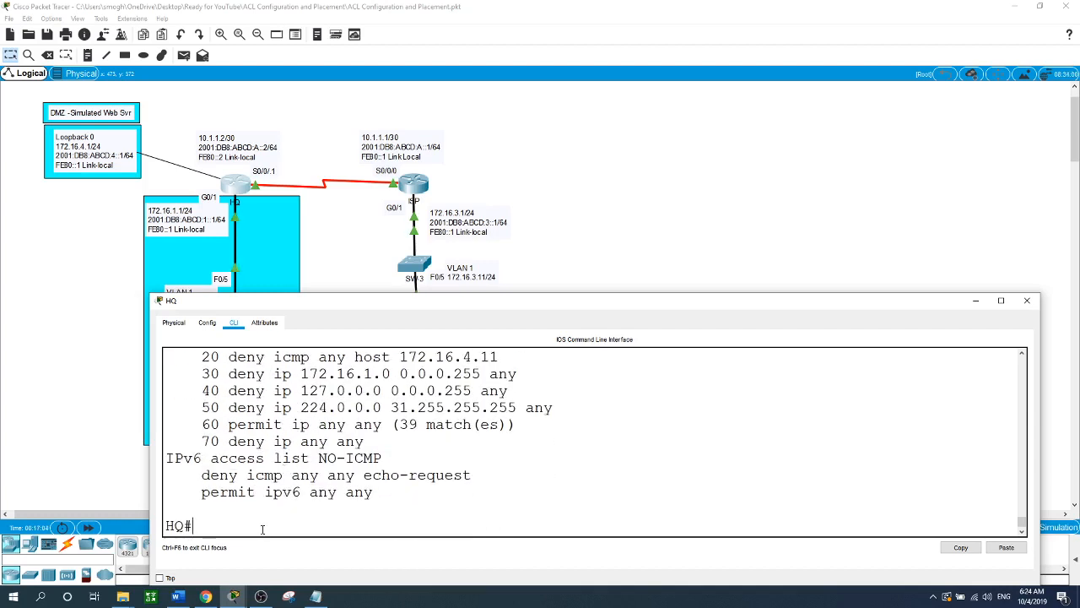
pyautogui.write('conf t')
pyautogui.press('Return')
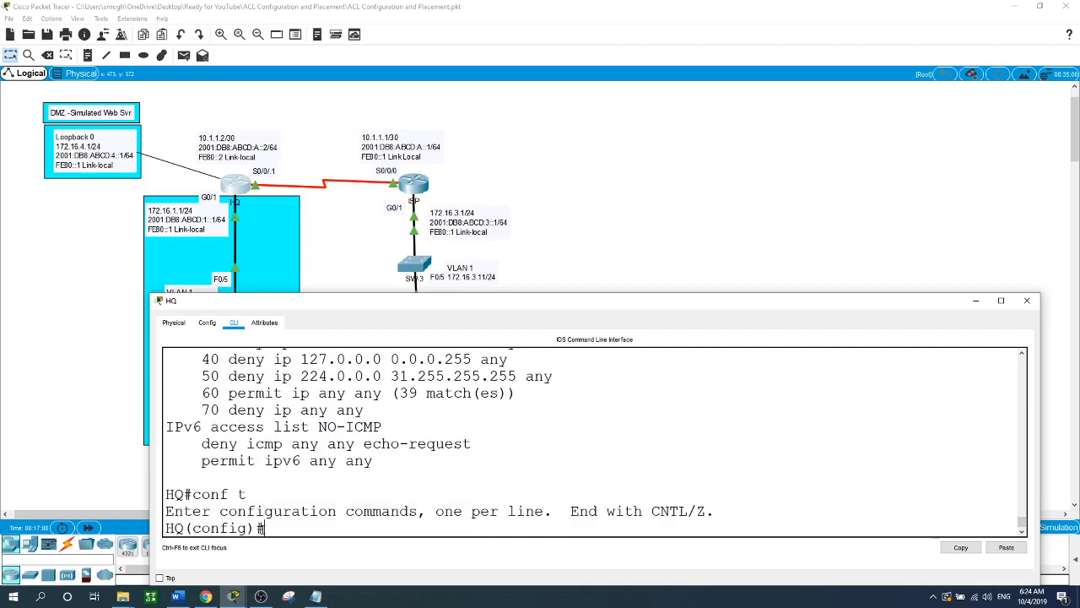
pyautogui.write('p acc')
pyautogui.press('Tab')
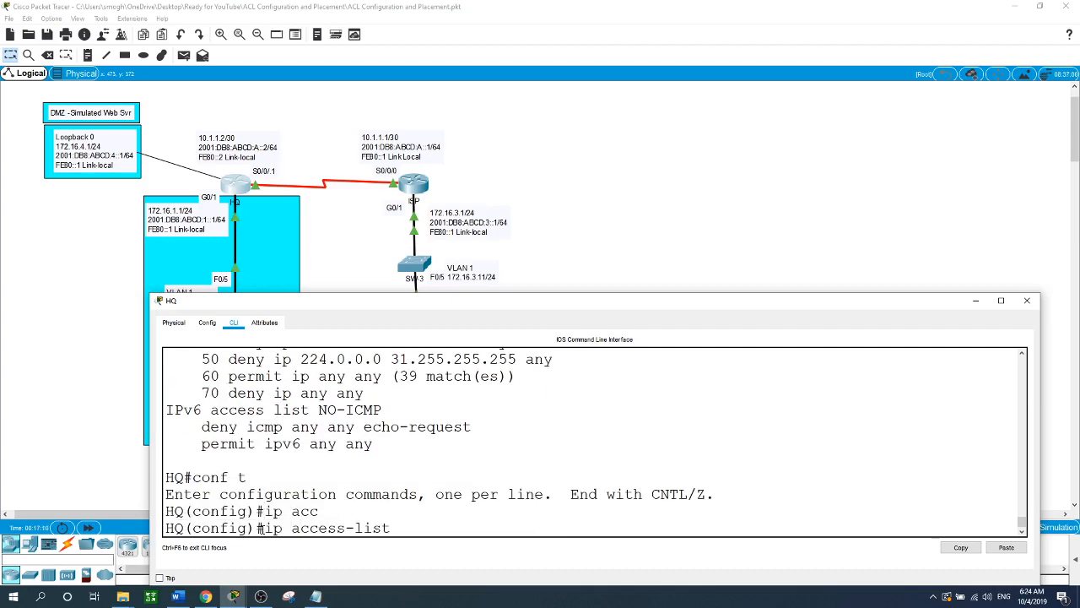
pyautogui.write('ex')
pyautogui.press('Tab')
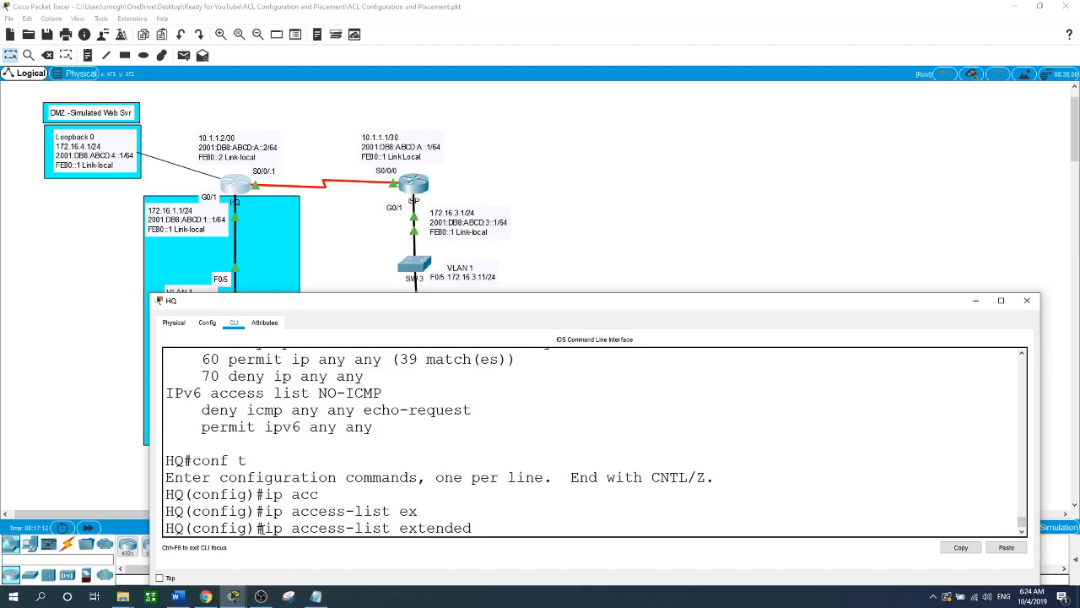
pyautogui.write('101')
pyautogui.press('Return')
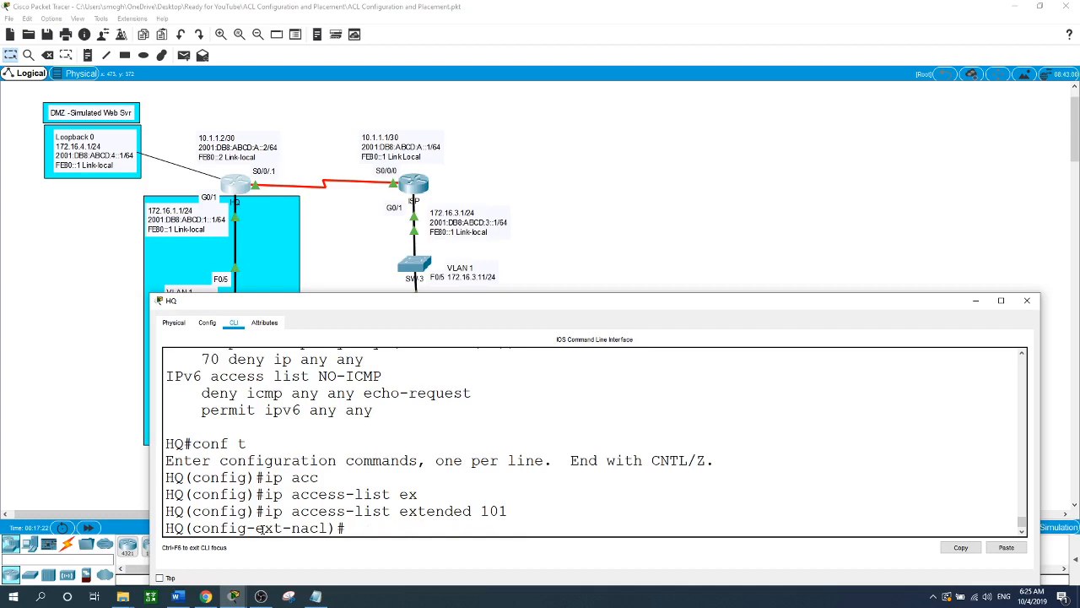
pyautogui.write('no 10')
pyautogui.press('Return')
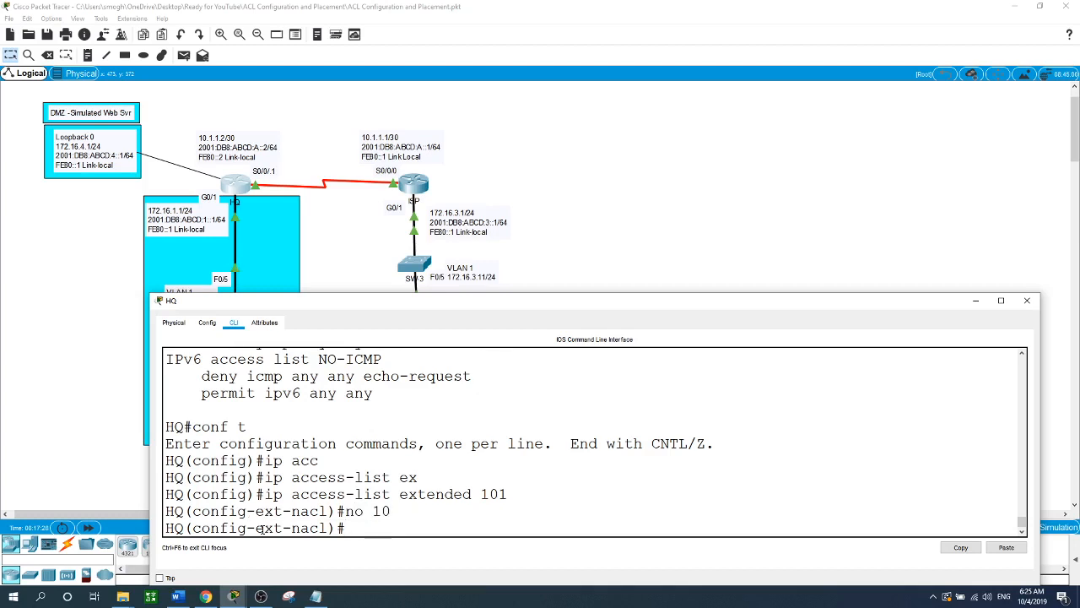
# Step: Check access list 101 from within ACL configuration mode using do show access-list 101
pyautogui.write('do show access-')
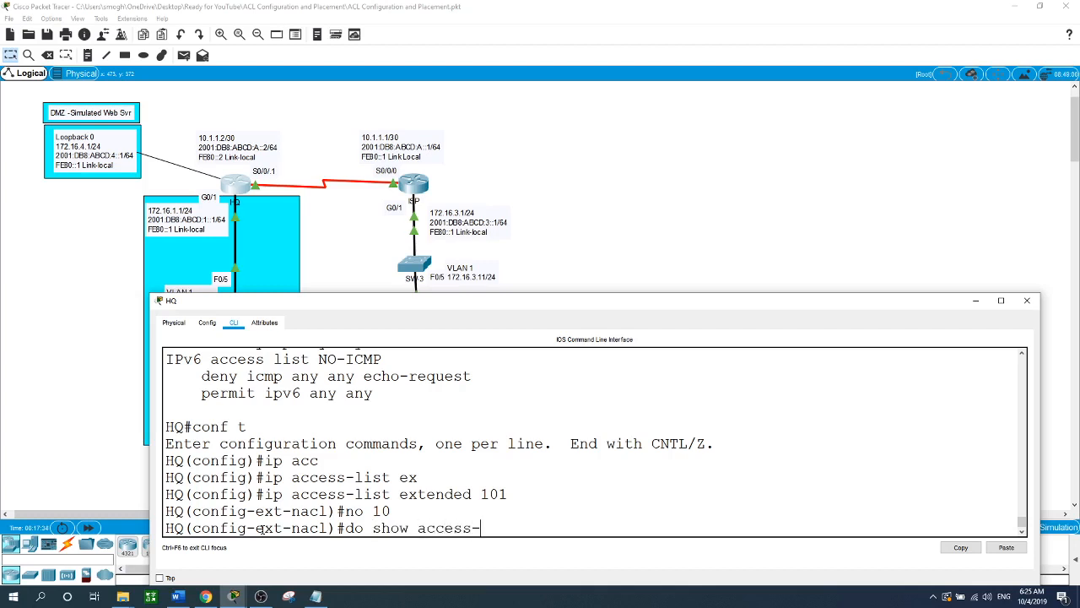
pyautogui.write('list 101')
pyautogui.press('Return')
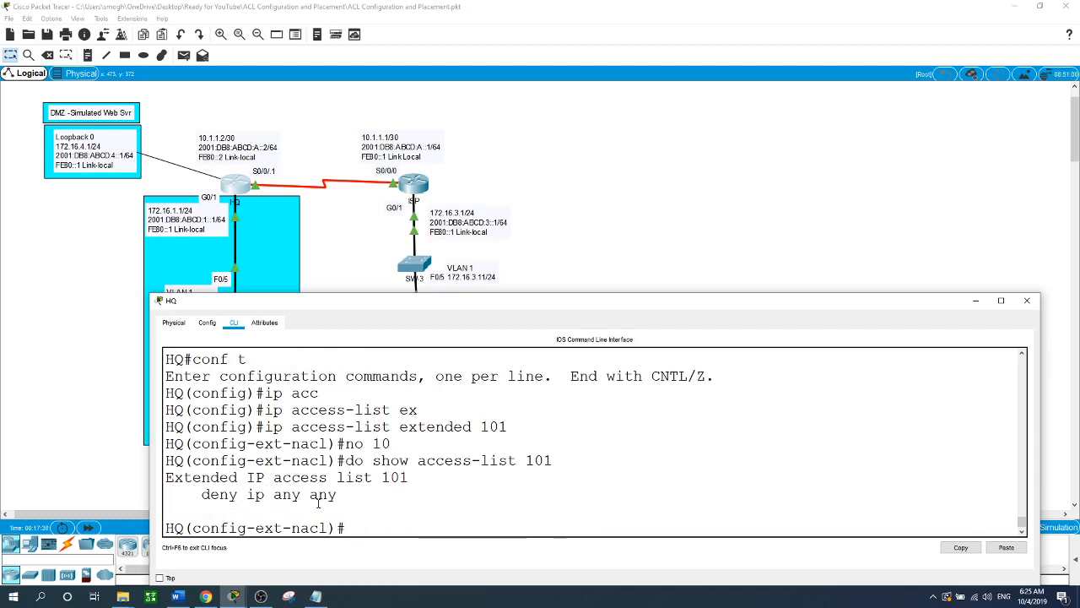
pyautogui.scroll(1, 319, 502)
pyautogui.scroll(-1, 319, 502)
pyautogui.scroll(-1, 319, 505)
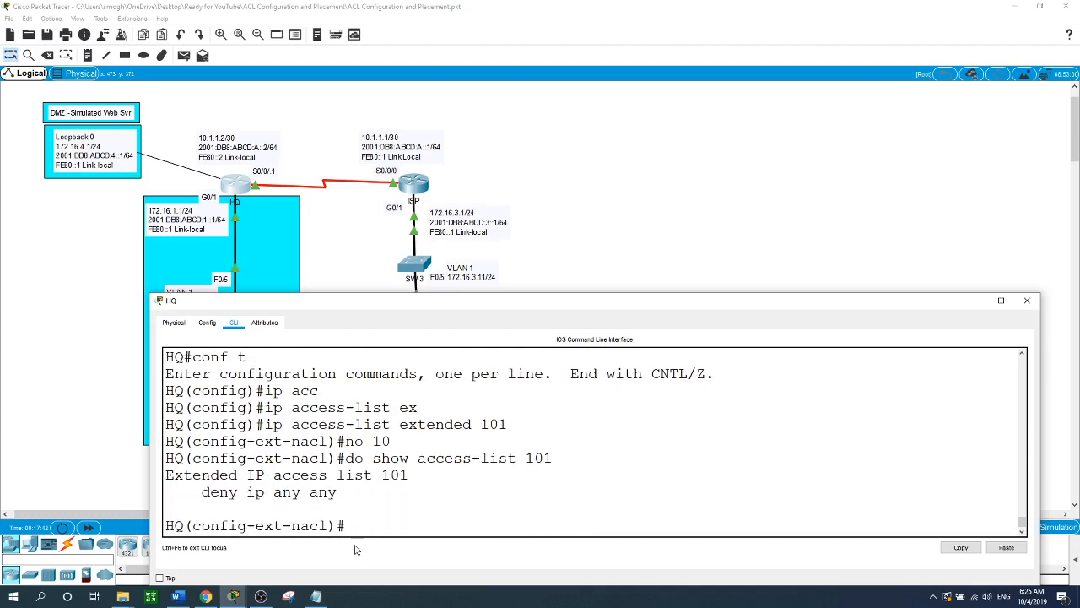
# Step: Page through the running configuration with do show run and highlight the remaining access-list 101 entry
pyautogui.write('do show run')
pyautogui.press('Return')
pyautogui.press('space')
pyautogui.press('space')
pyautogui.press('space')
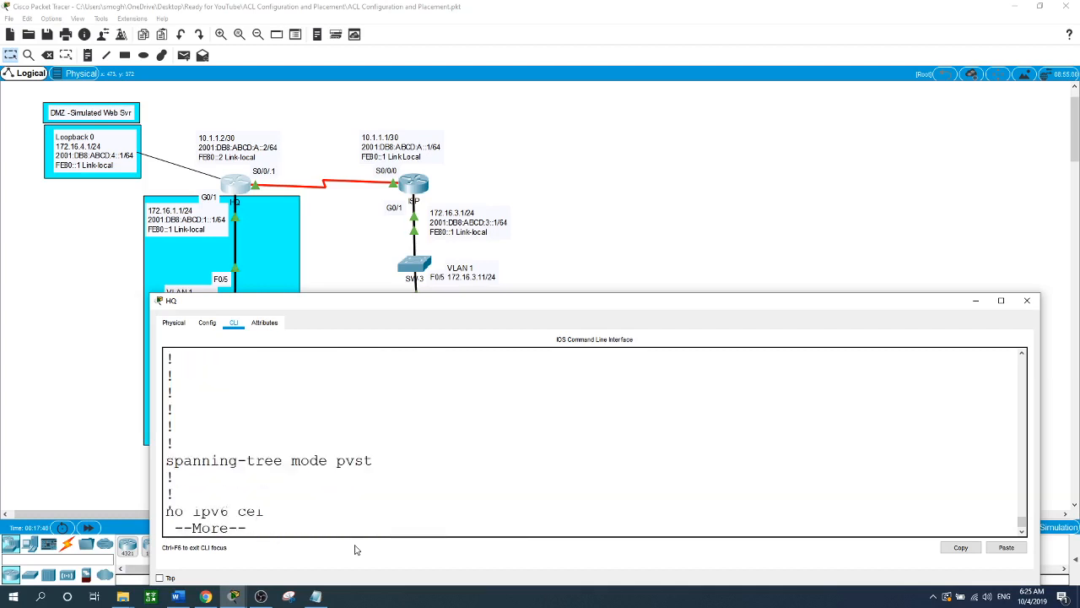
pyautogui.press('space')
pyautogui.press('space')
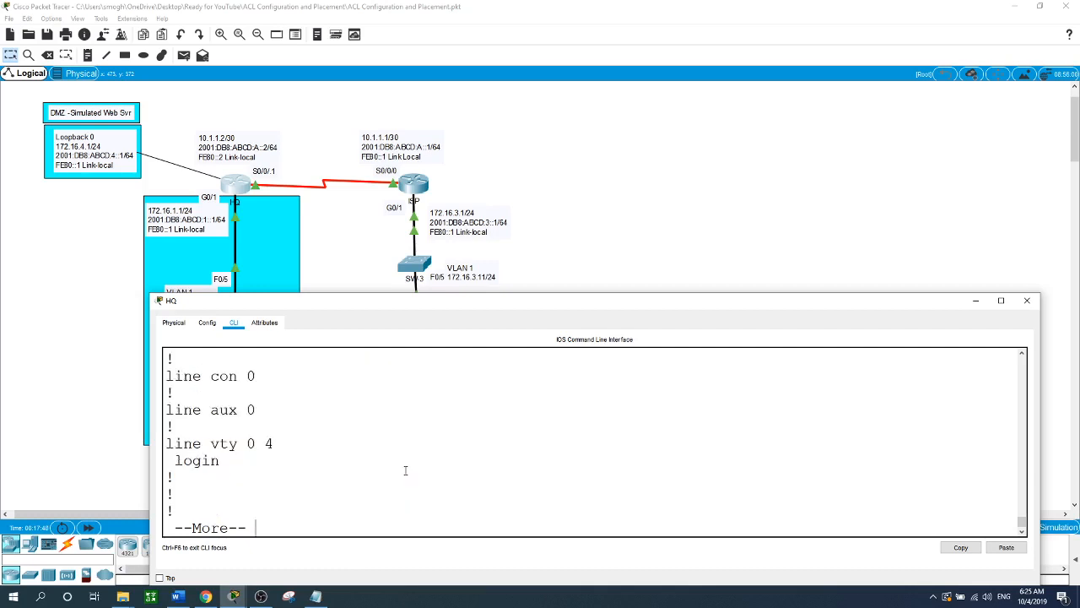
pyautogui.scroll(7, 405, 470)
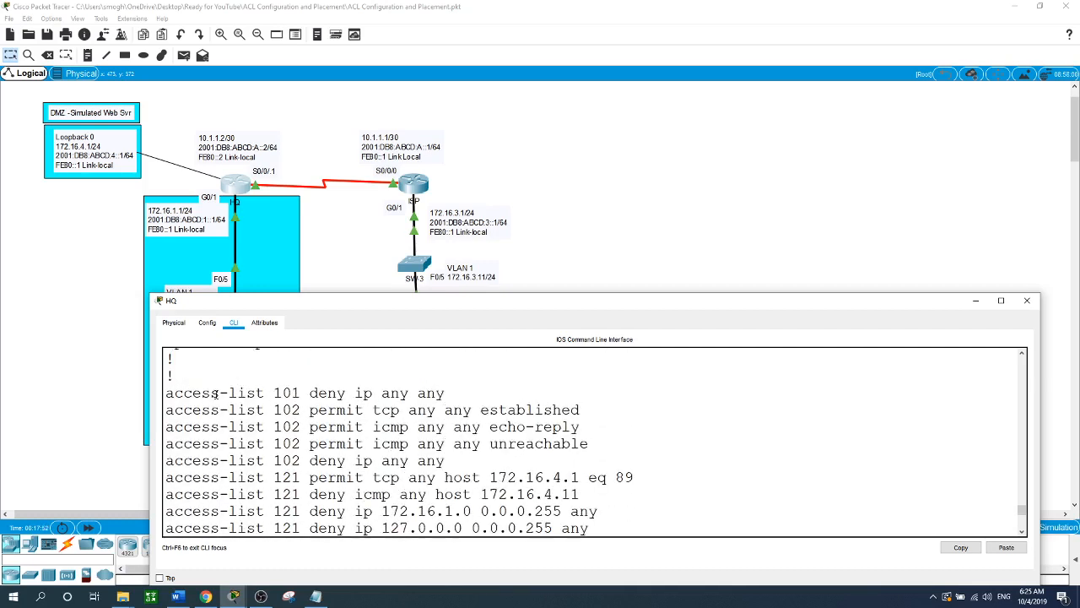
pyautogui.moveTo(169, 394); pyautogui.dragTo(445, 393)
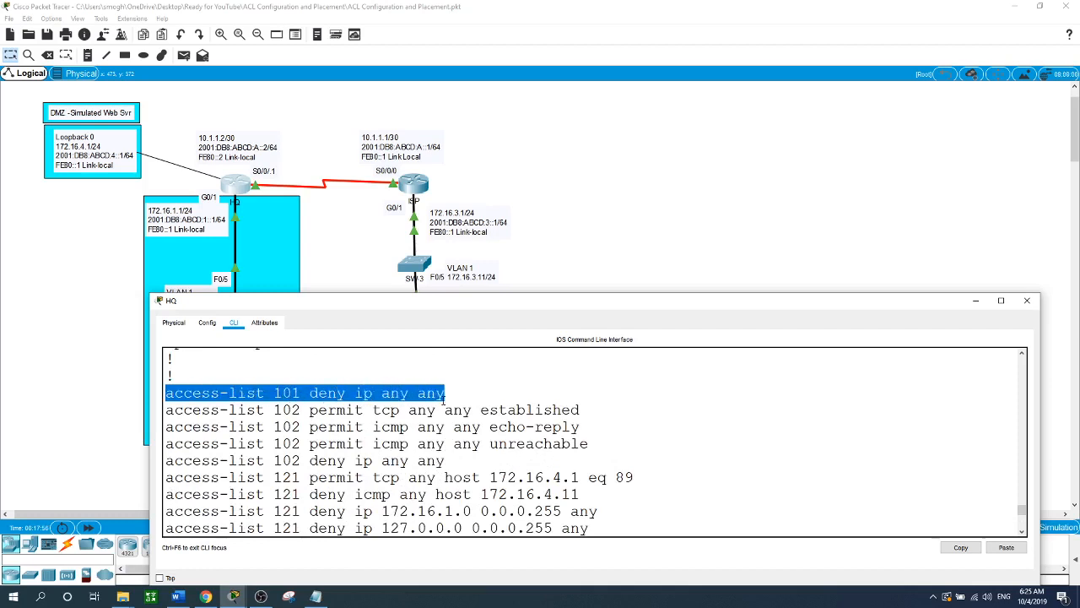
pyautogui.scroll(-7, 369, 420)
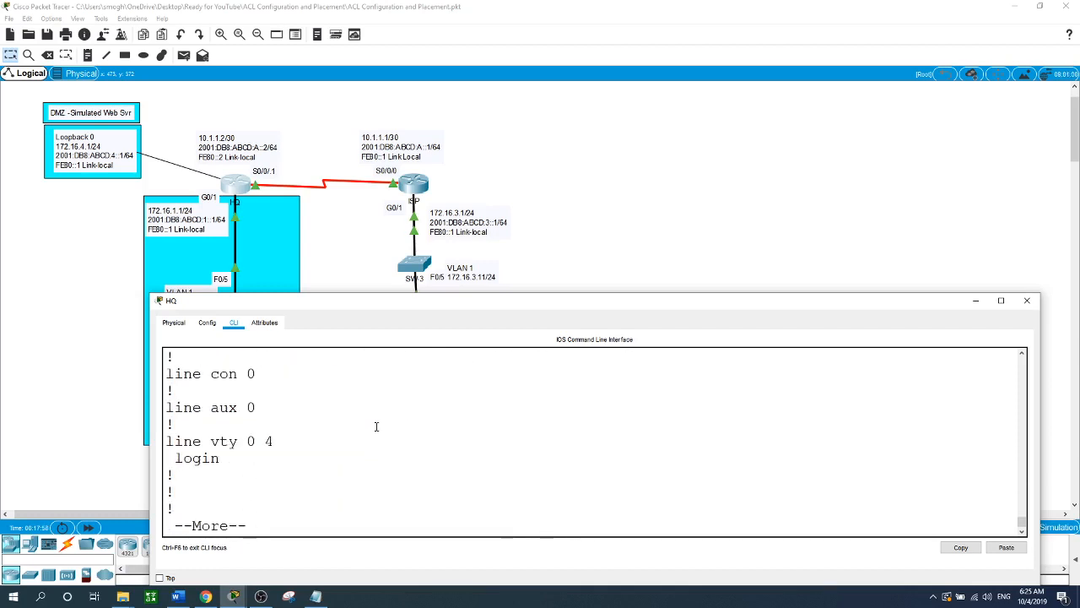
pyautogui.press('space')
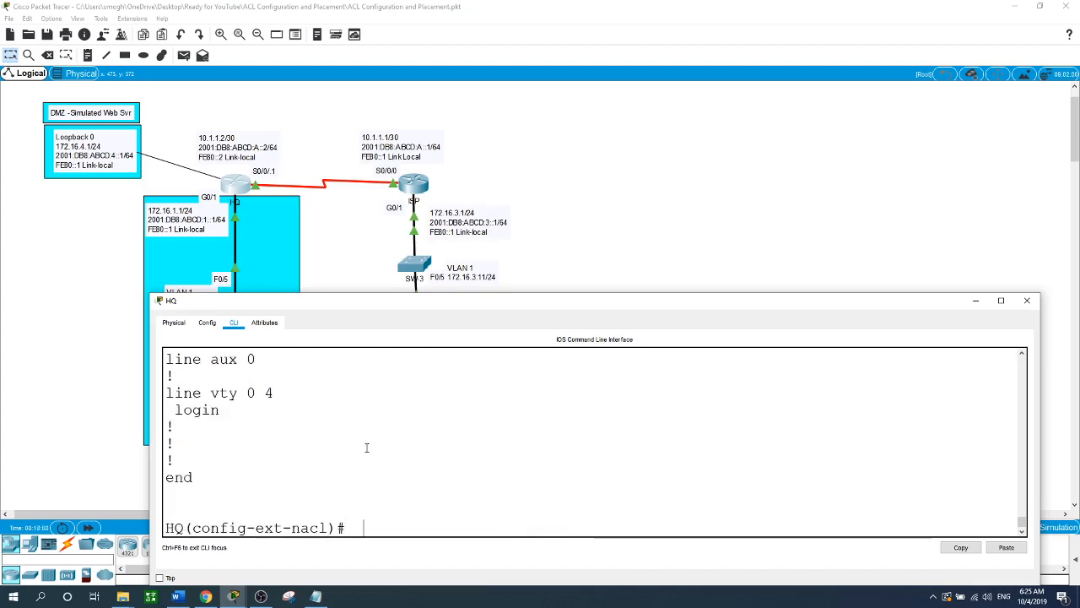
# Step: Return to privileged EXEC mode, run show access-lists, and highlight list 101's heading and its deny entry
pyautogui.write('end')
pyautogui.press('Return')
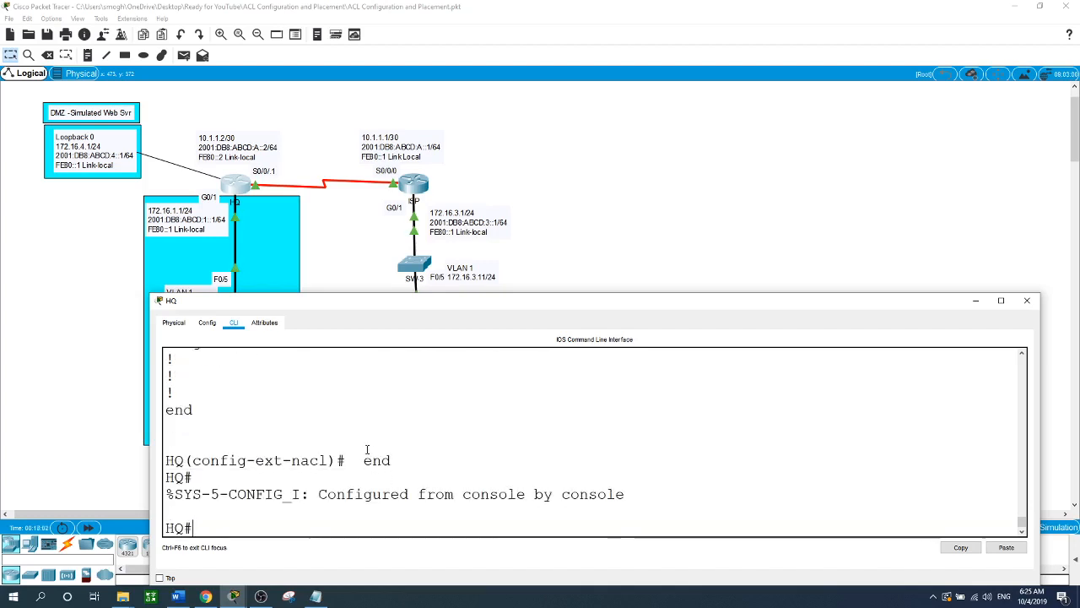
pyautogui.write('show acc')
pyautogui.press('Tab')
pyautogui.press('Return')
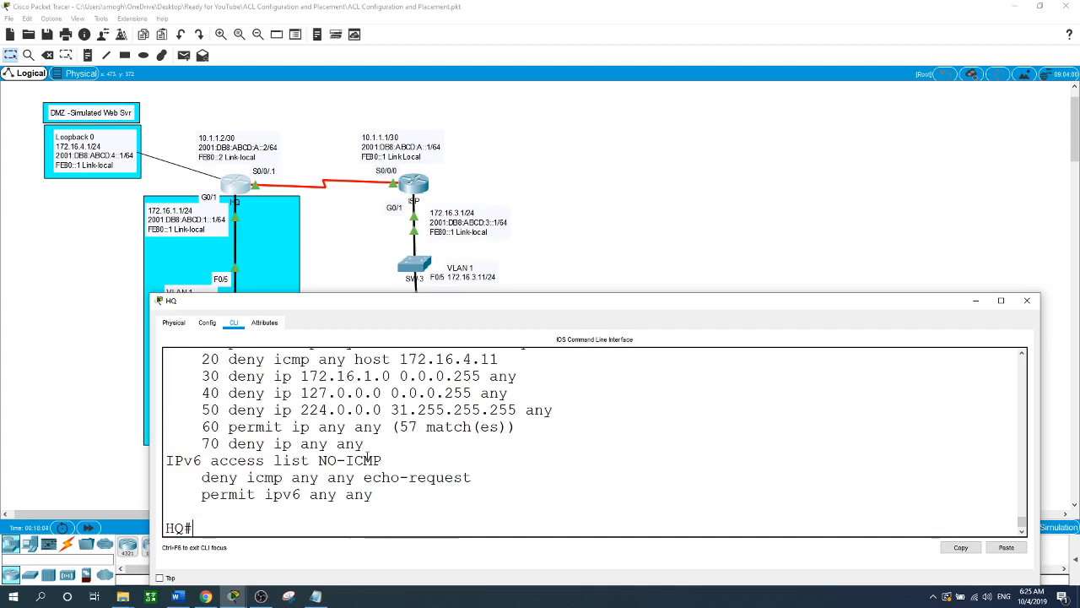
pyautogui.scroll(4, 368, 456)
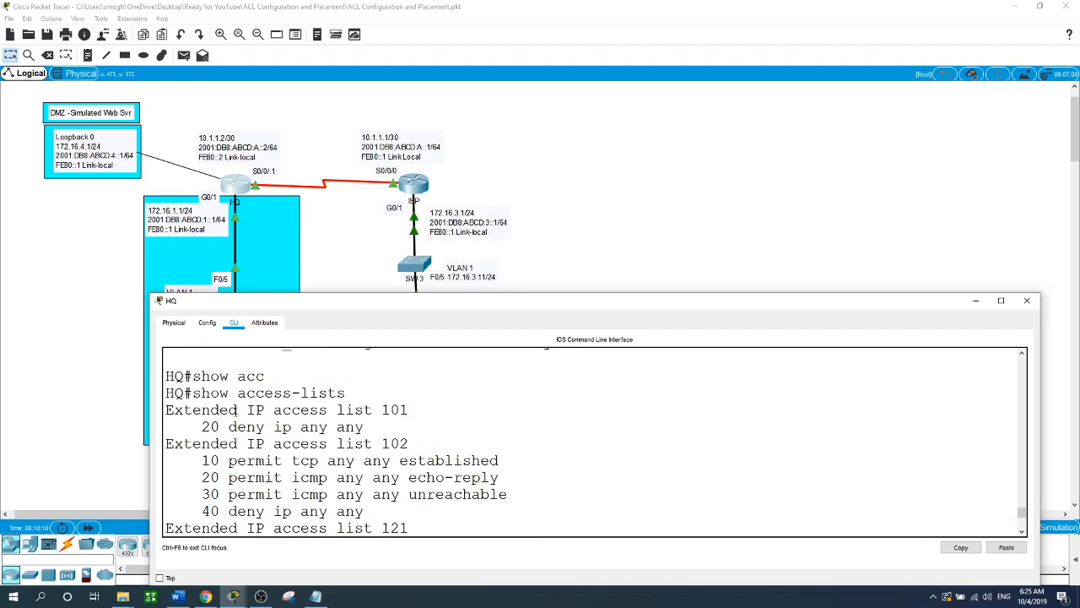
pyautogui.moveTo(167, 411); pyautogui.dragTo(412, 411)
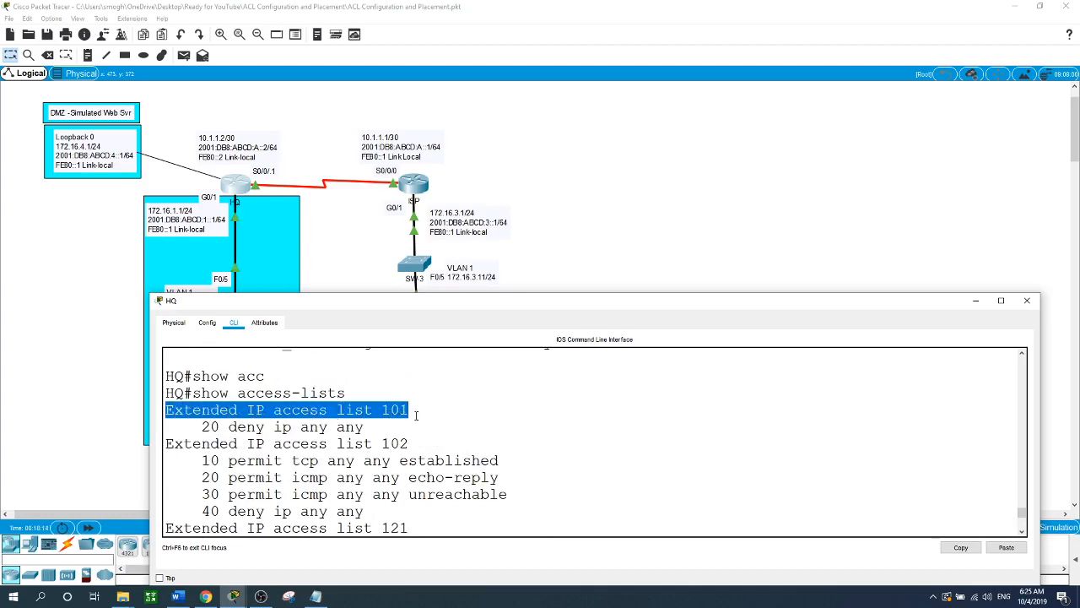
pyautogui.moveTo(204, 426); pyautogui.dragTo(259, 427)
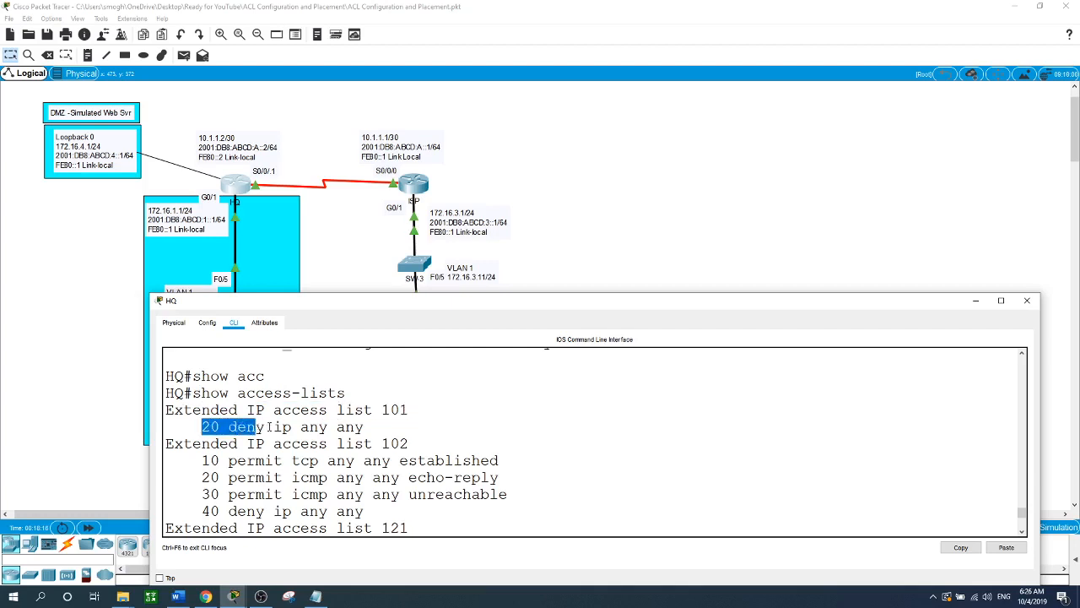
# Step: Add entry 10 permit ip 172.16.1.0 0.0.0.255 any to extended access list 101 on HQ and return to privileged EXEC mode
pyautogui.scroll(-4, 363, 440)
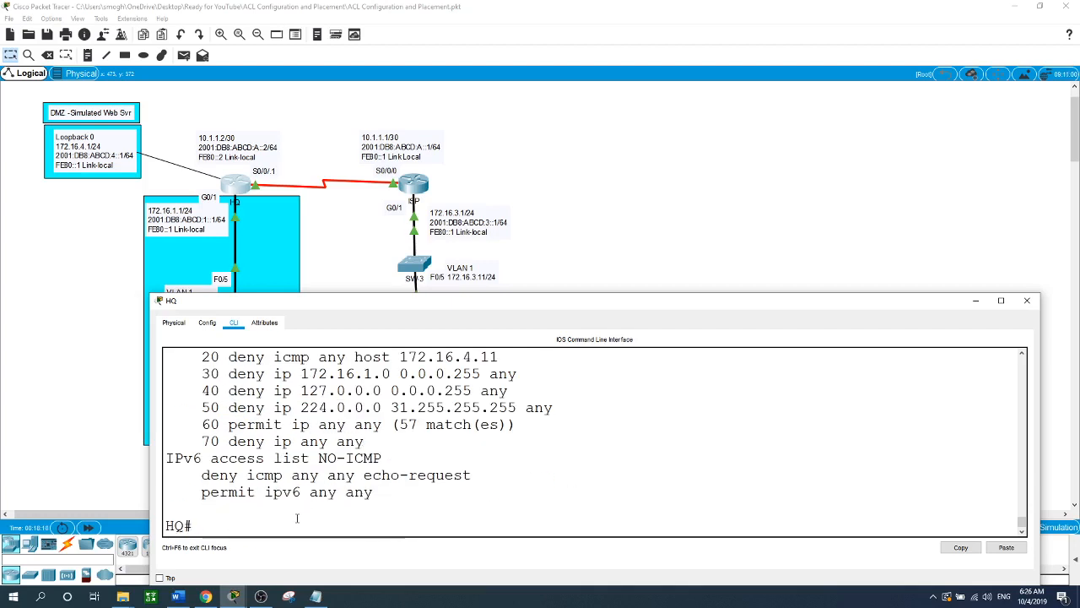
pyautogui.write('conf t')
pyautogui.press('Return')
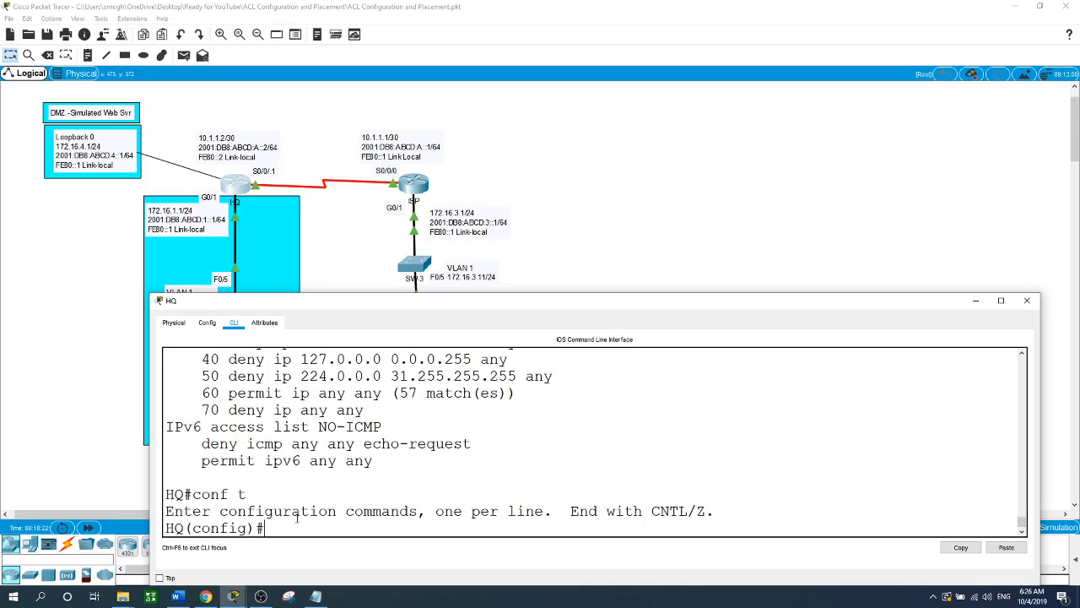
pyautogui.write('ip acc')
pyautogui.press('Tab')
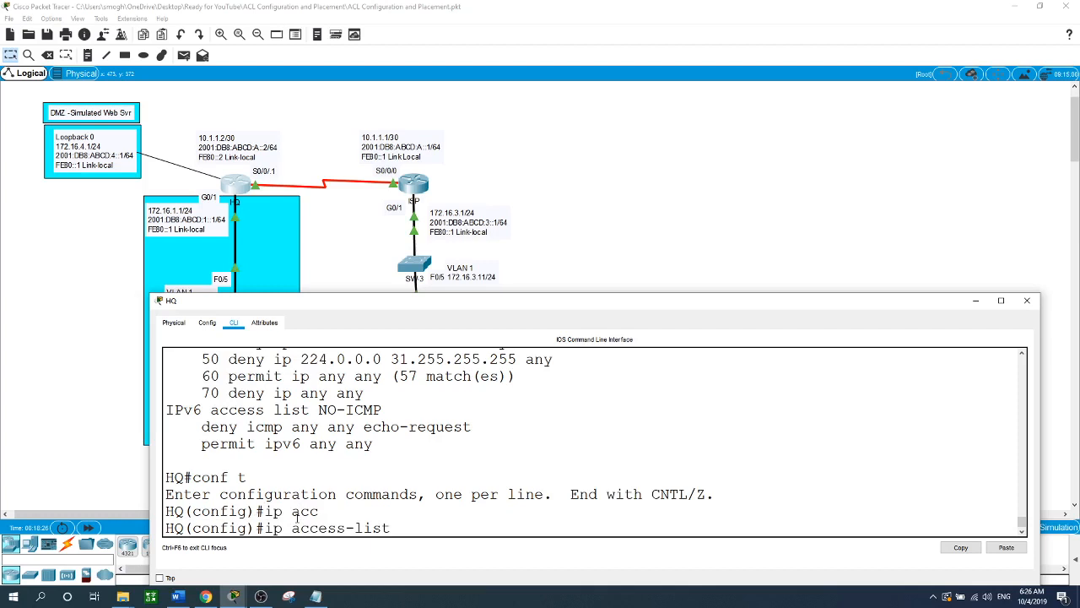
pyautogui.write('ex')
pyautogui.press('Tab')
pyautogui.write('1')
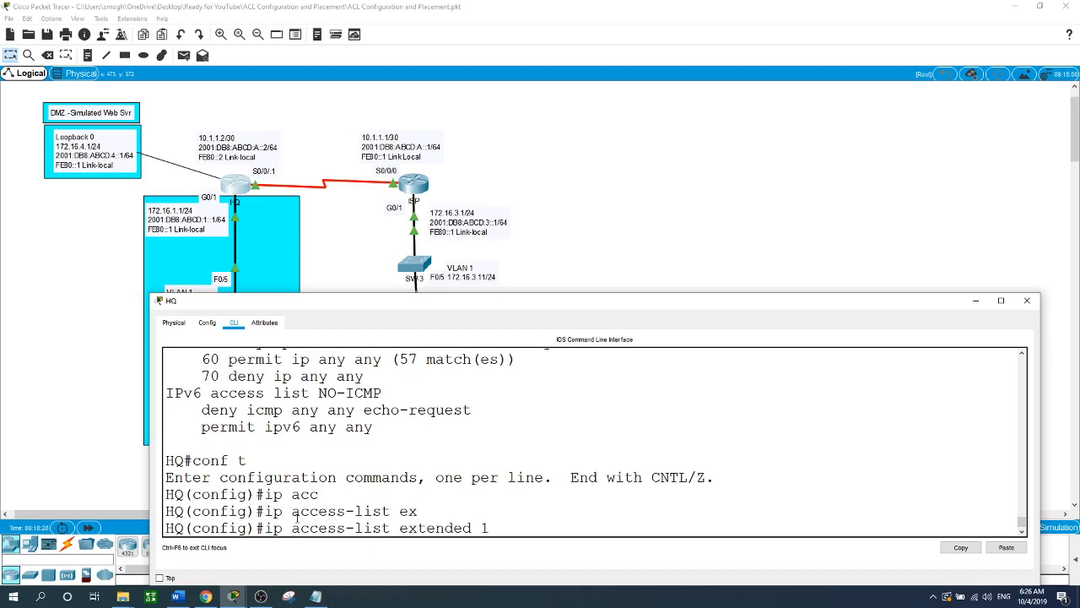
pyautogui.write('01')
pyautogui.press('Return')
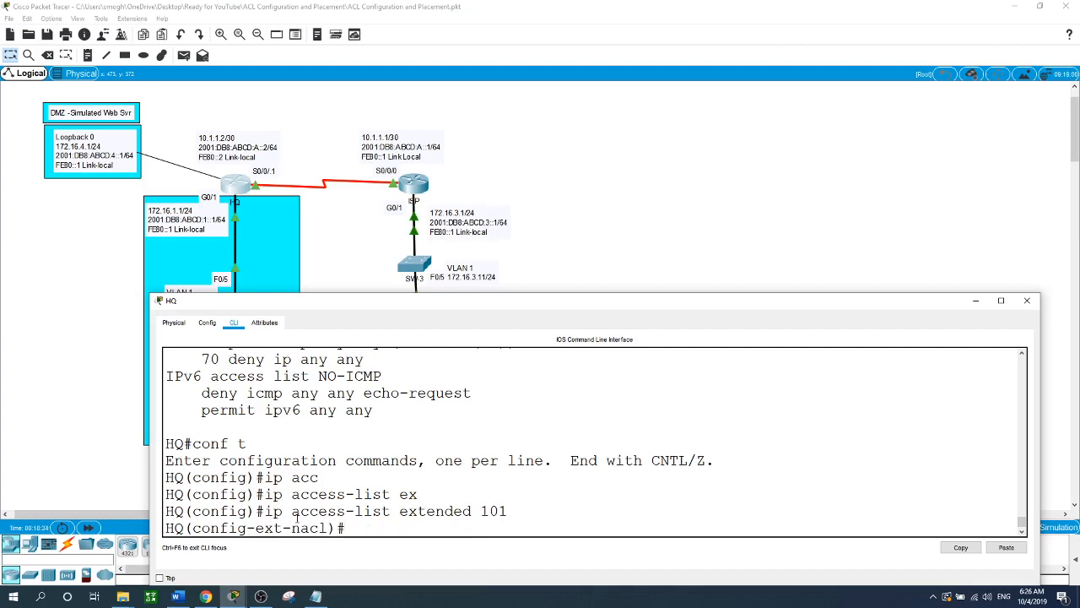
pyautogui.write('10 permit ip 172.')
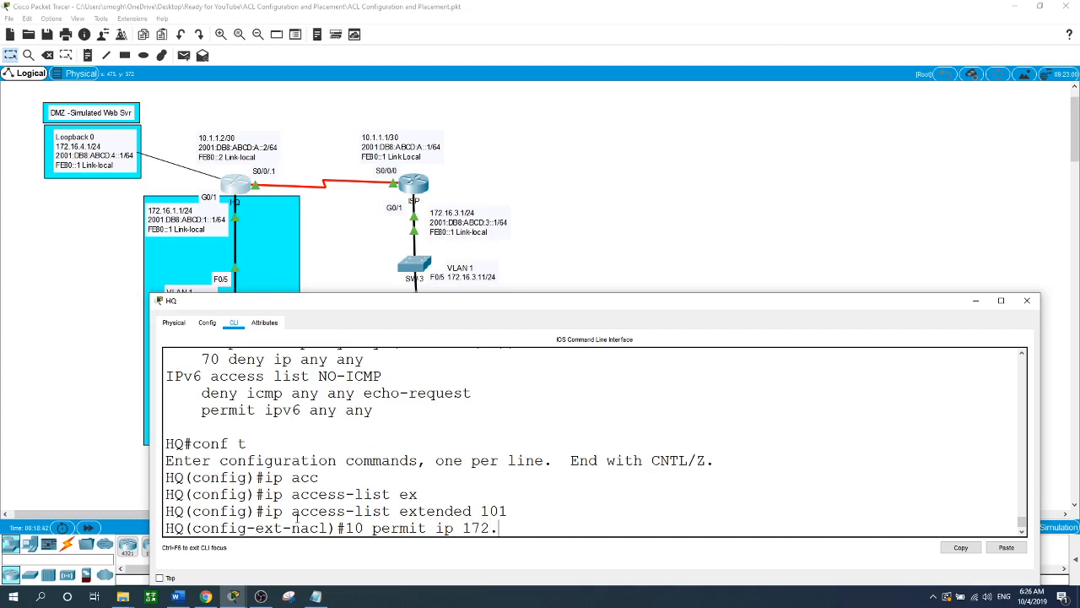
pyautogui.write('16.1.0 0.0.0.255 any')
pyautogui.press('Return')
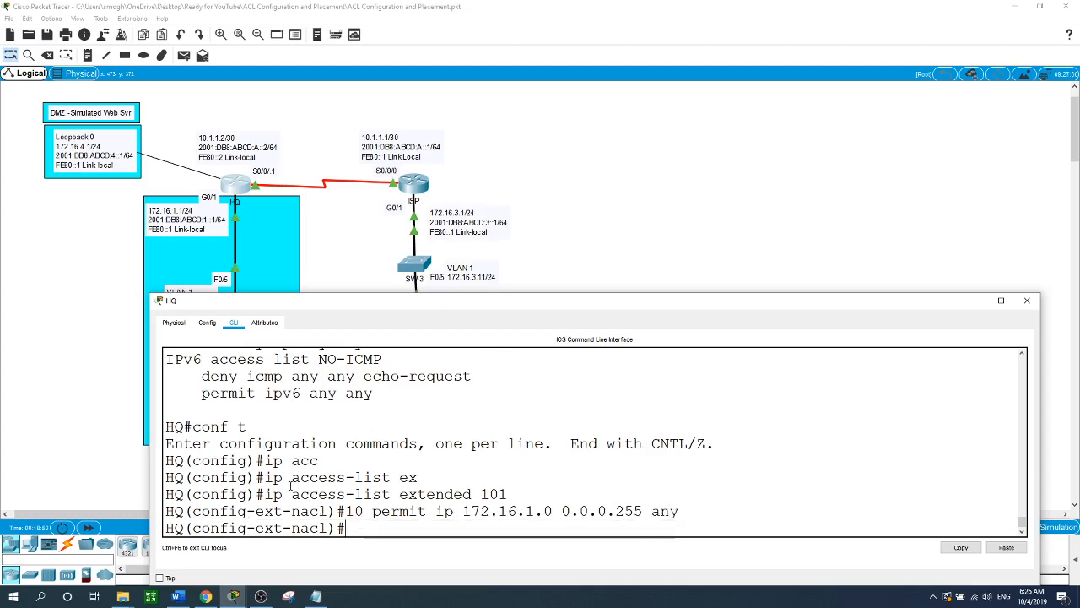
pyautogui.write('end')
pyautogui.press('Return')
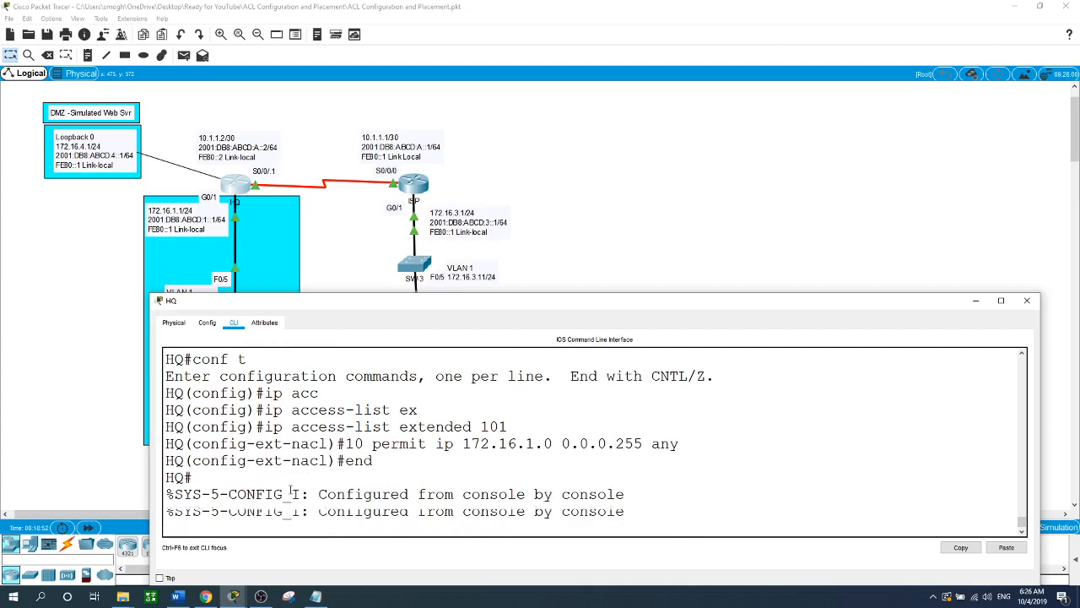
# Step: Run show access-lists on HQ and highlight list 101's number and its entry 10 permit ip 172.16.1.0 0.0.0.255 any
pyautogui.write('shoo')
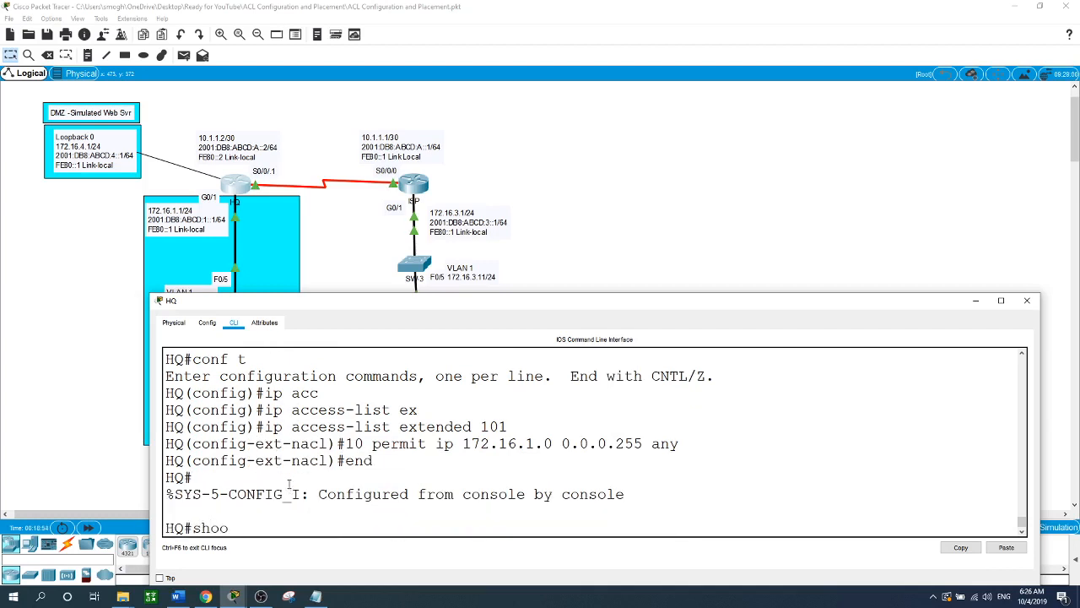
pyautogui.press('BackSpace')
pyautogui.write('w ac')
pyautogui.press('Tab')
pyautogui.press('Return')
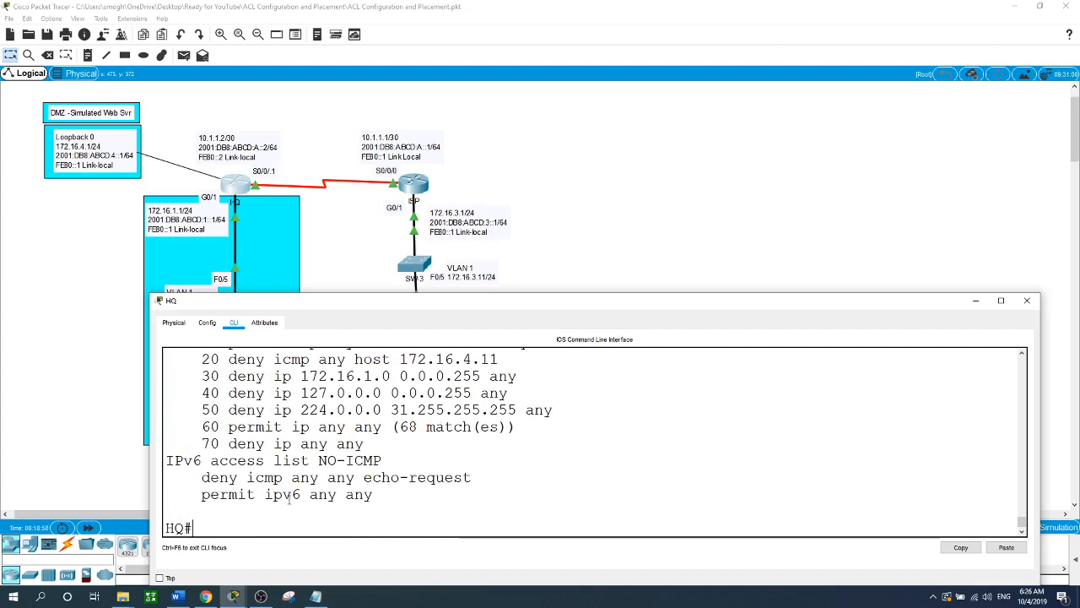
pyautogui.scroll(5, 289, 500)
pyautogui.scroll(1, 289, 500)
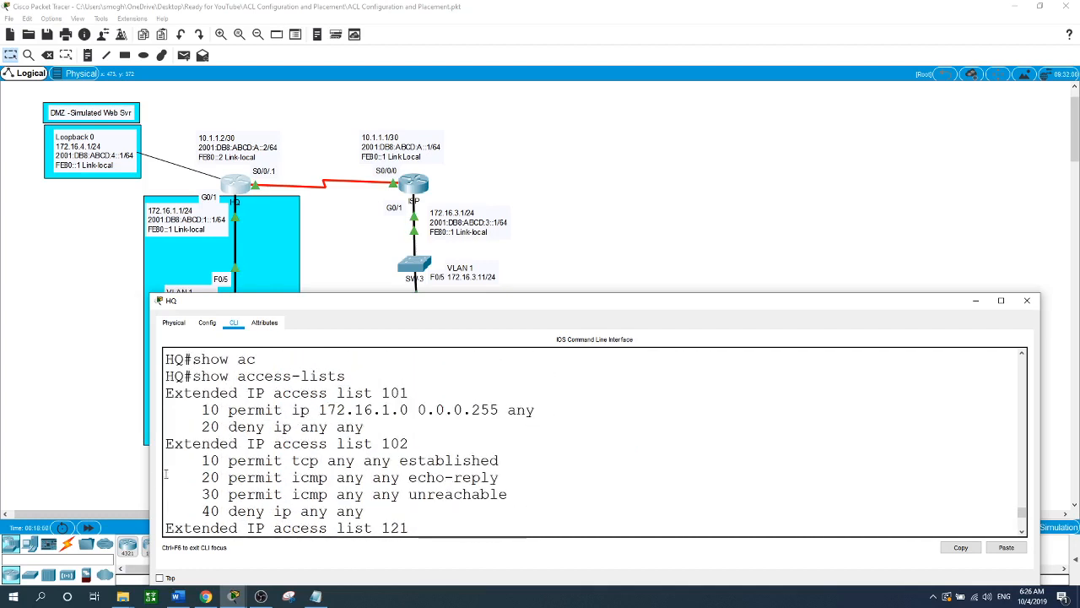
pyautogui.moveTo(381, 392); pyautogui.dragTo(415, 392)
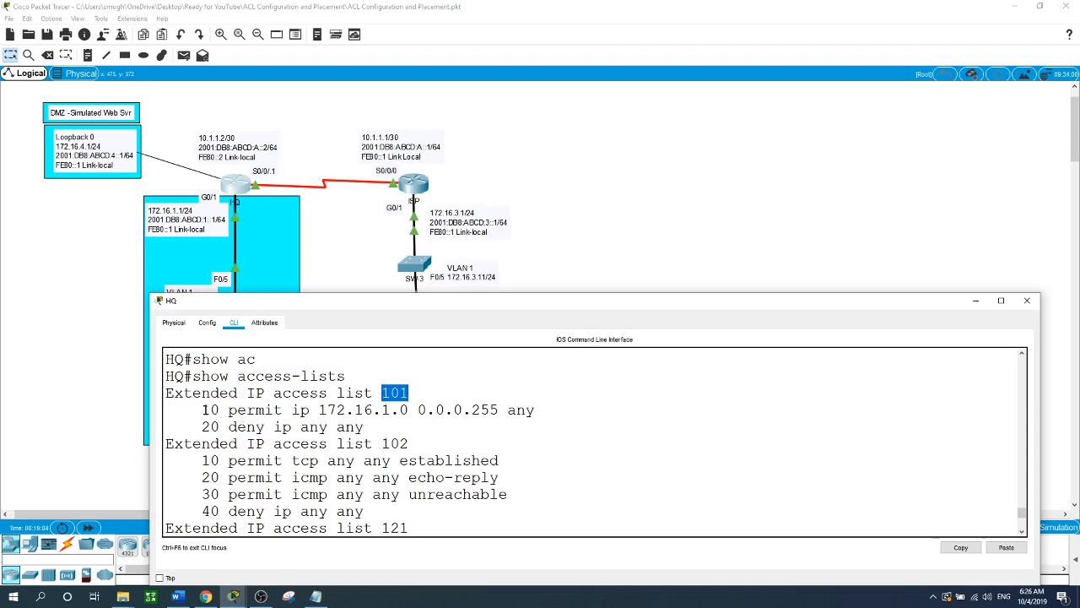
pyautogui.moveTo(201, 410); pyautogui.dragTo(535, 410)
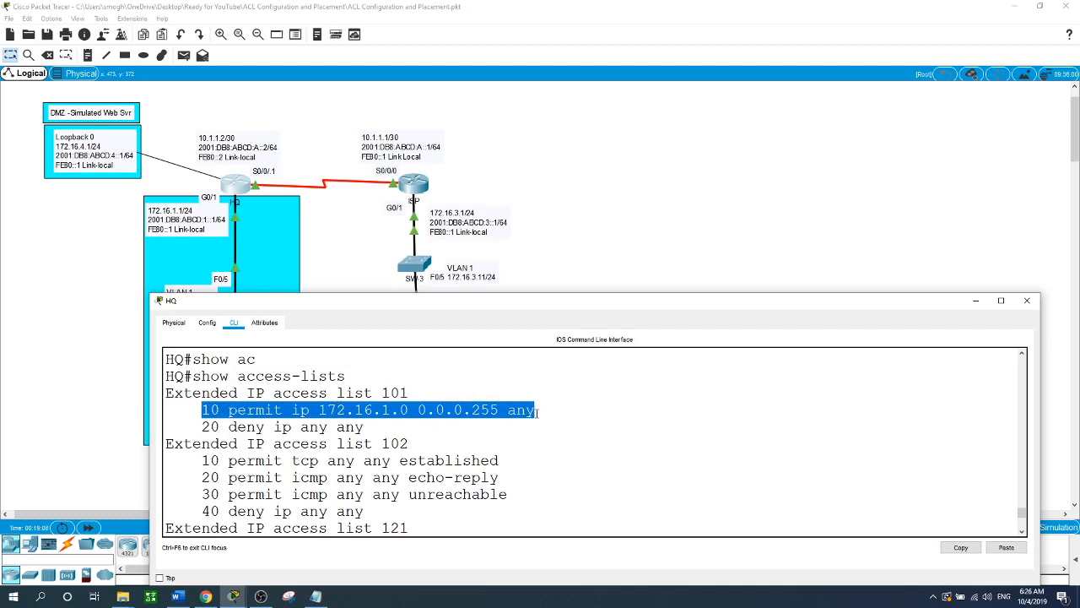
pyautogui.scroll(-5, 537, 413)
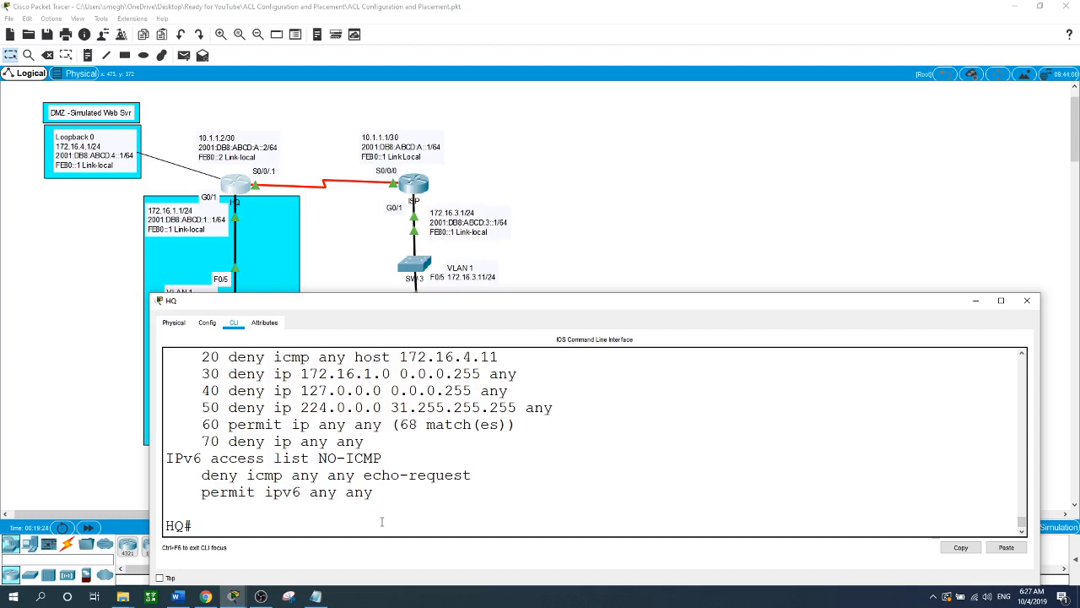
pyautogui.scroll(5, 401, 502)
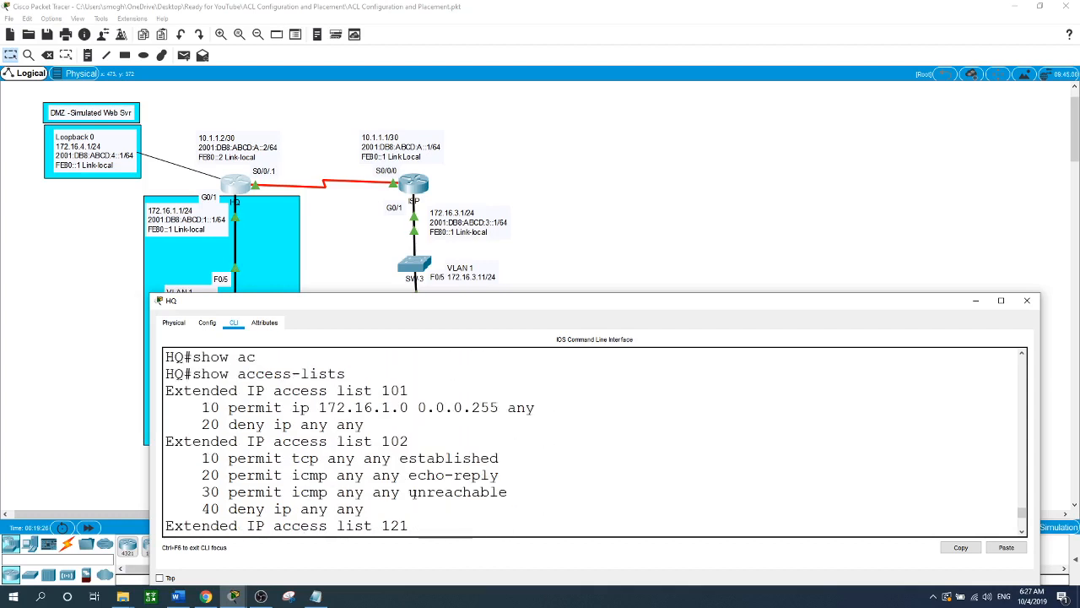
pyautogui.scroll(-5, 414, 495)
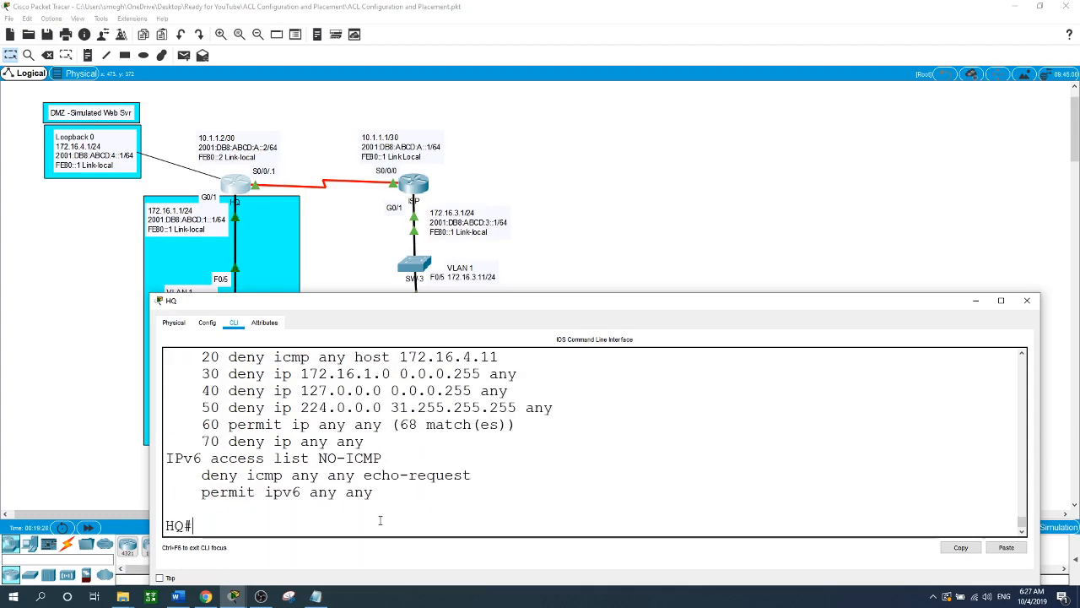
# Step: Page through the running configuration with show run and highlight the direction of access-group 101 under GigabitEthernet0/1
pyautogui.write('show run')
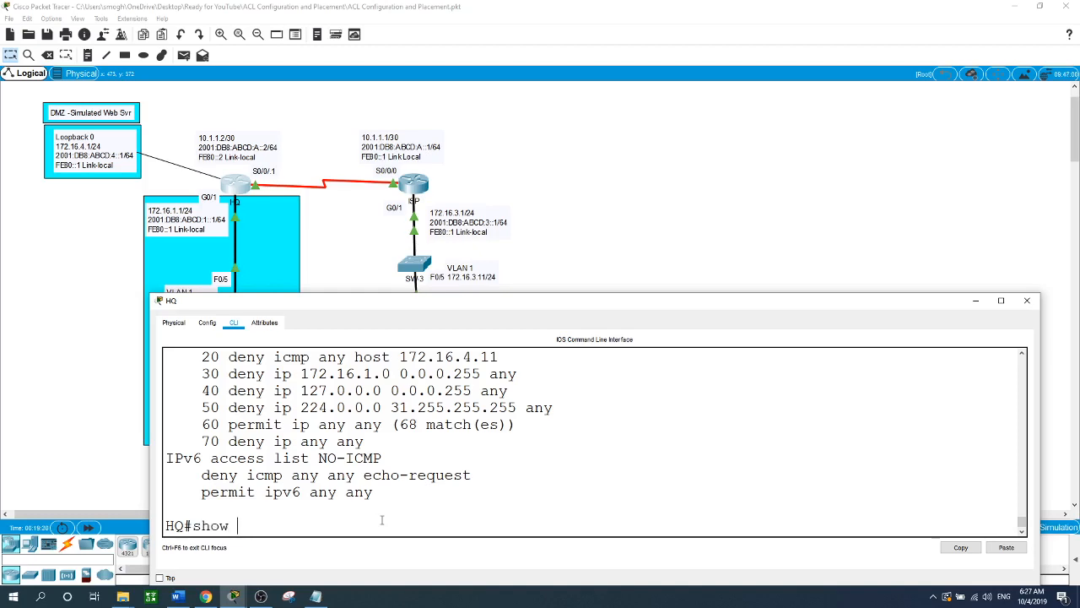
pyautogui.press('Return')
pyautogui.press('space')
pyautogui.press('space')
pyautogui.press('space')
pyautogui.press('space')
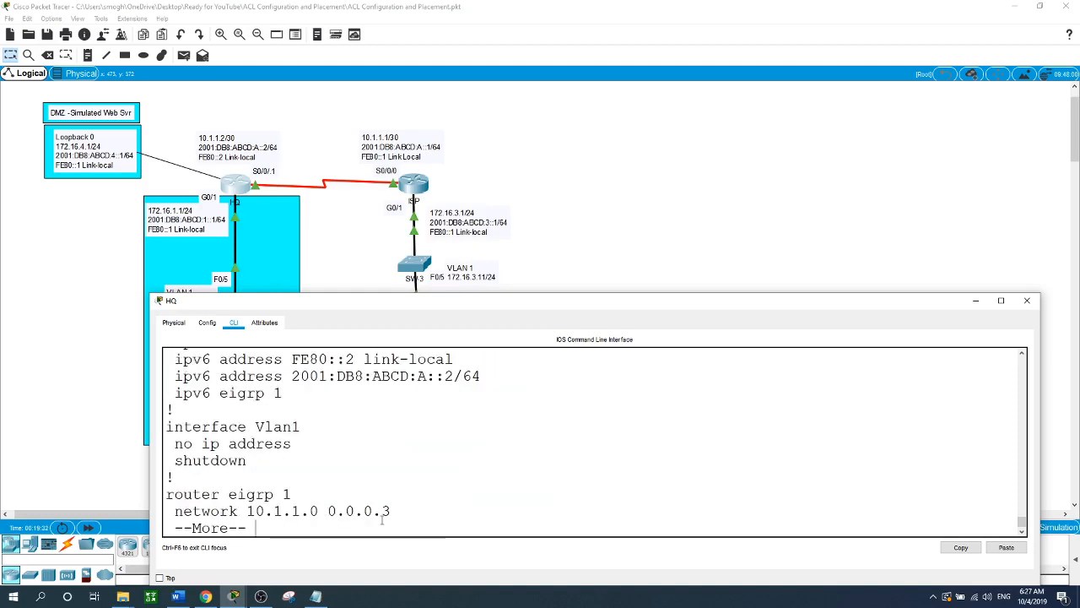
pyautogui.scroll(6, 381, 521)
pyautogui.scroll(12, 381, 520)
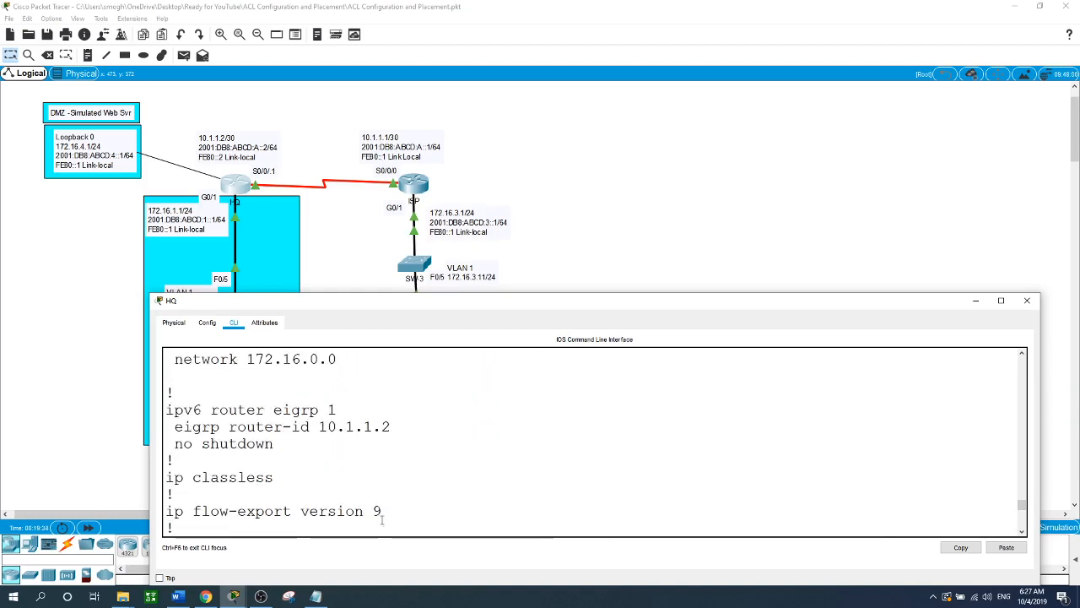
pyautogui.scroll(1, 381, 521)
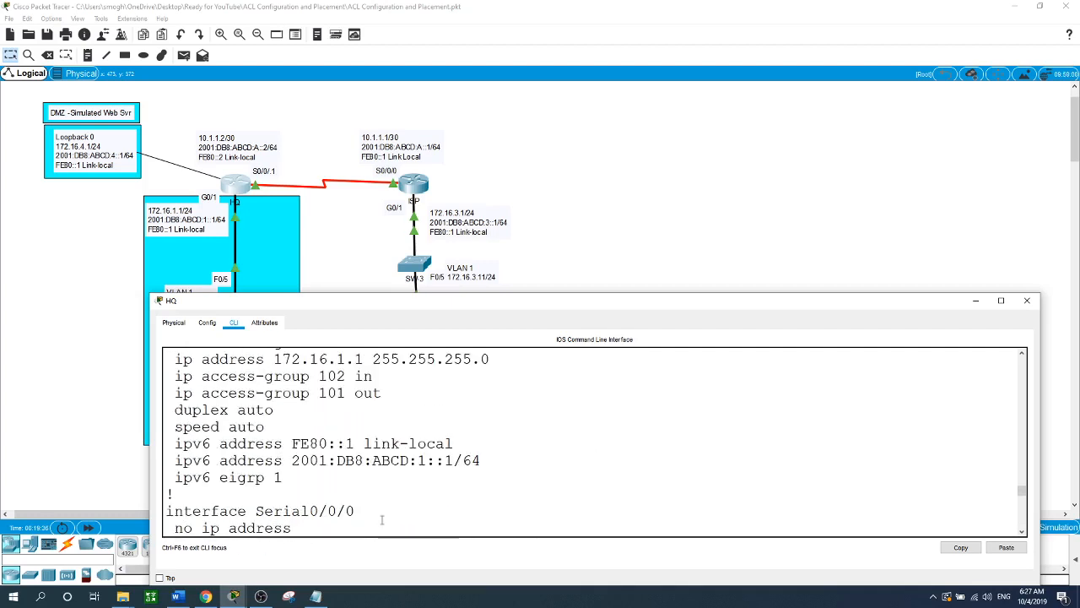
pyautogui.scroll(-9, 381, 520)
pyautogui.scroll(12, 381, 521)
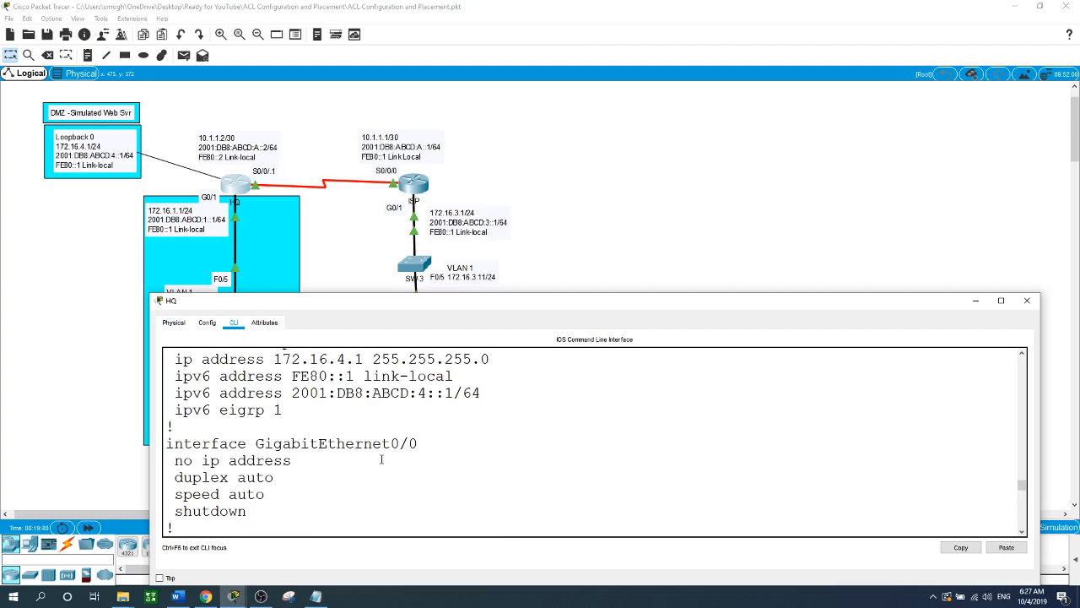
pyautogui.scroll(-5, 381, 459)
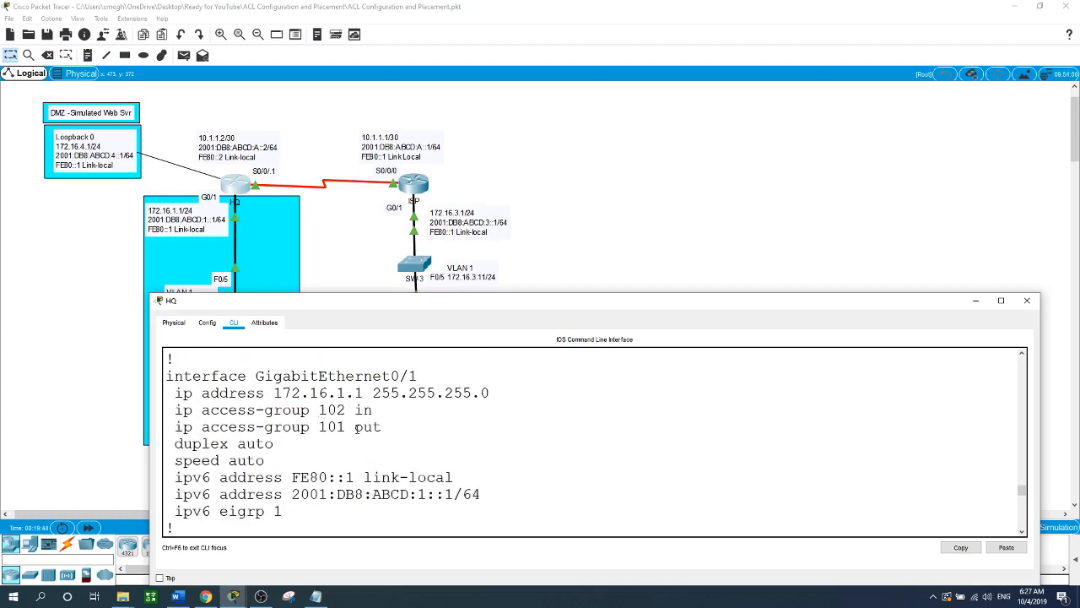
pyautogui.doubleClick(359, 427)
# Step: Bring the network topology to the front, reopen the HQ router's console and page to the end of the configuration listing
pyautogui.click(314, 235)
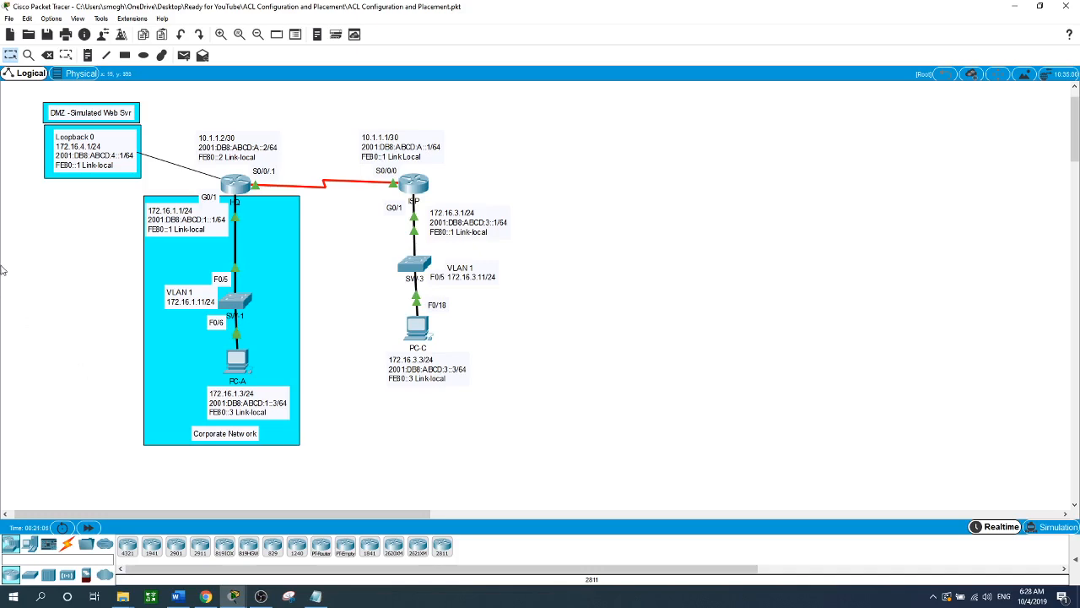
pyautogui.click(229, 187)
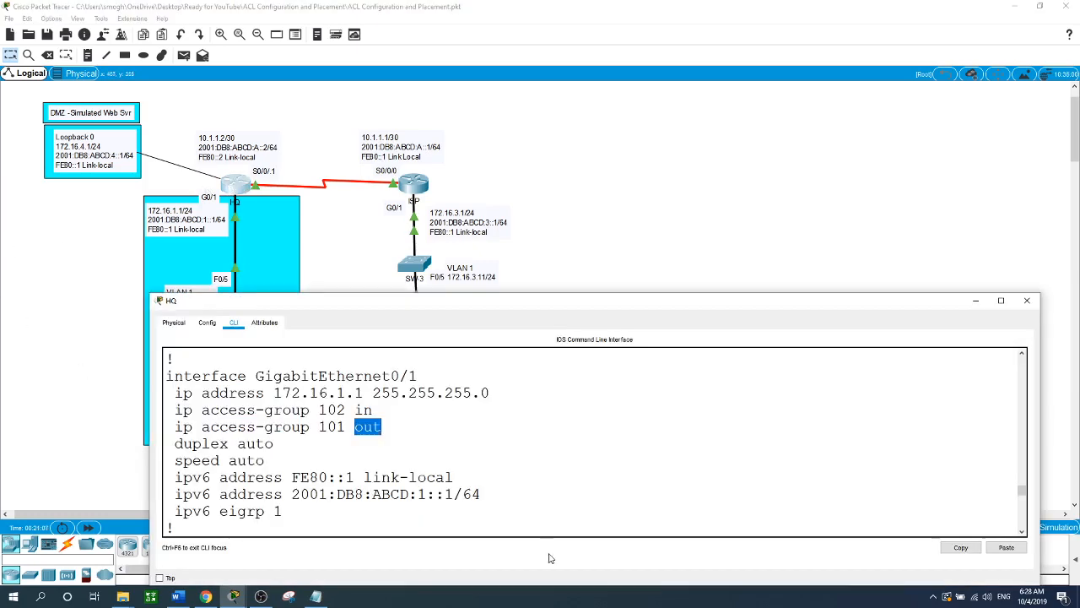
pyautogui.scroll(-15, 573, 507)
pyautogui.scroll(-3, 573, 507)
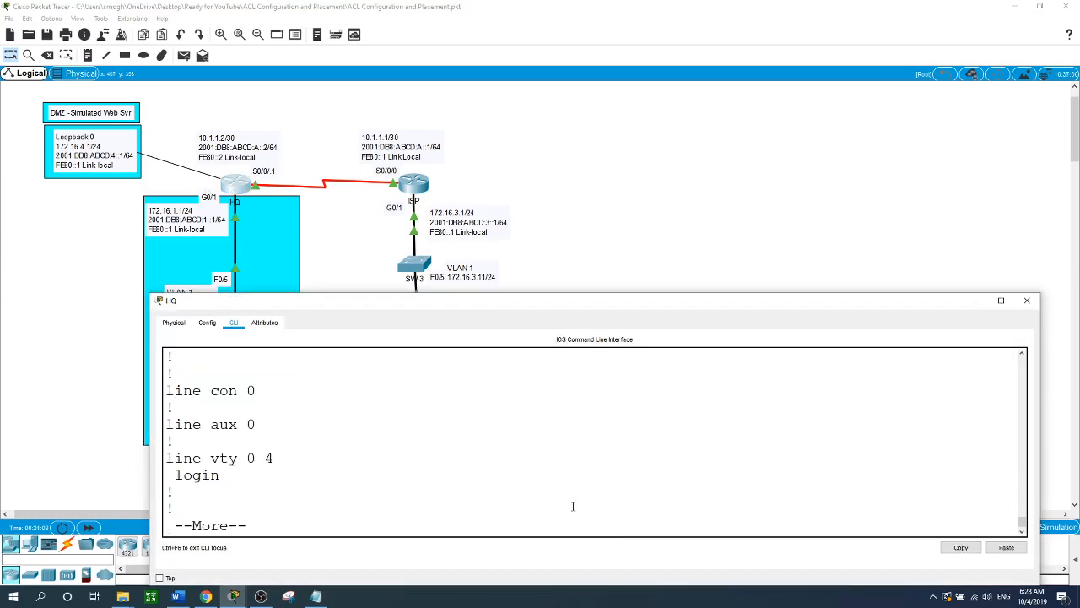
pyautogui.press('space')
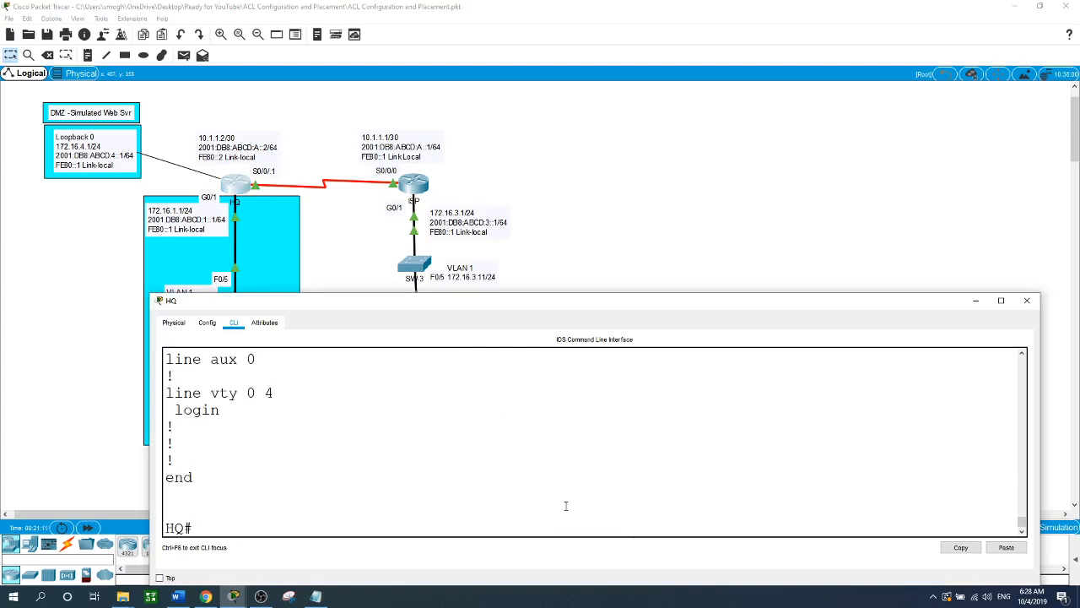
# Step: Run show run again and highlight the ip access-group 101 out line under interface GigabitEthernet0/1
pyautogui.write('show run')
pyautogui.press('Return')
pyautogui.press('space')
pyautogui.press('space')
pyautogui.press('space')
pyautogui.press('space')
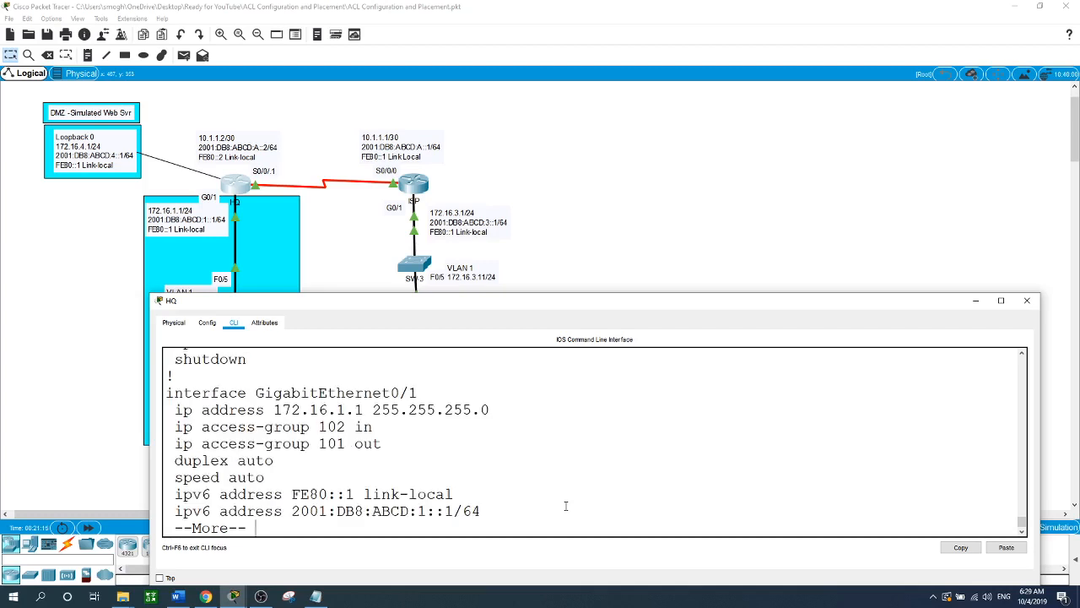
pyautogui.press('space')
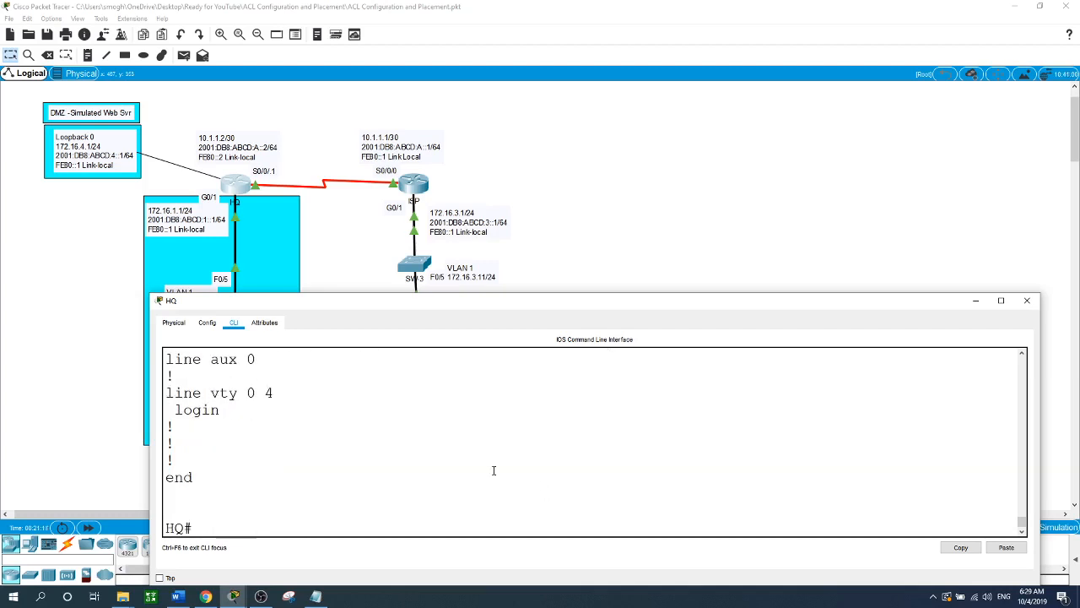
pyautogui.scroll(15, 494, 470)
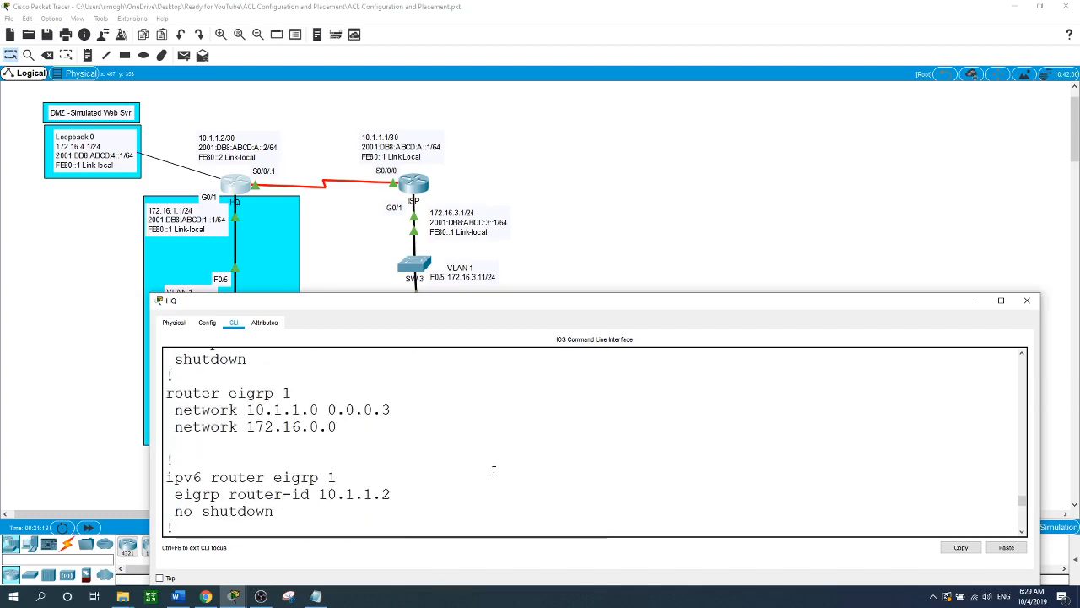
pyautogui.scroll(6, 494, 470)
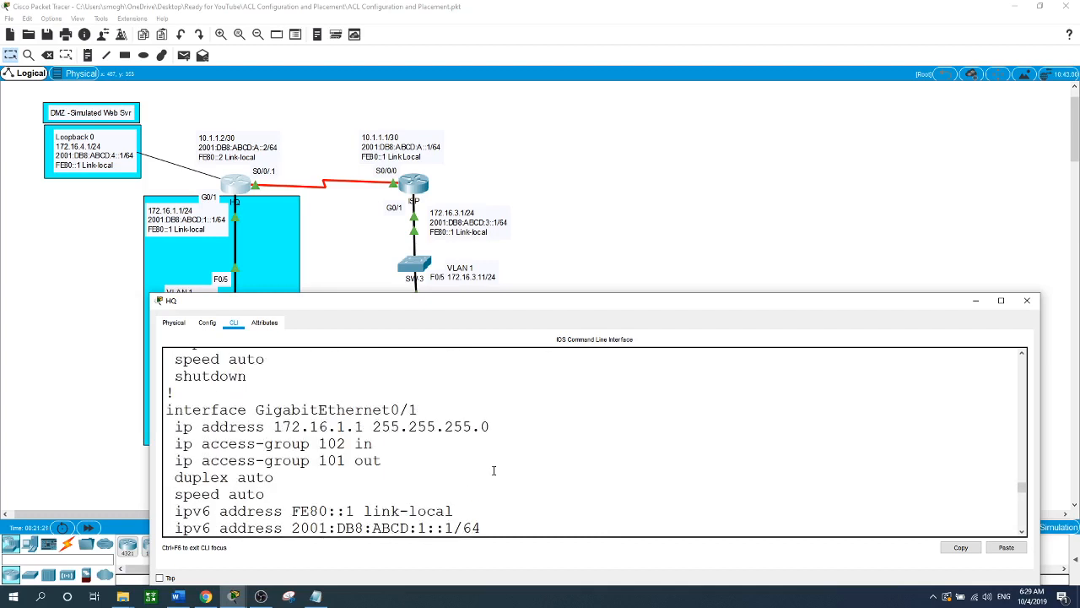
pyautogui.scroll(-2, 494, 470)
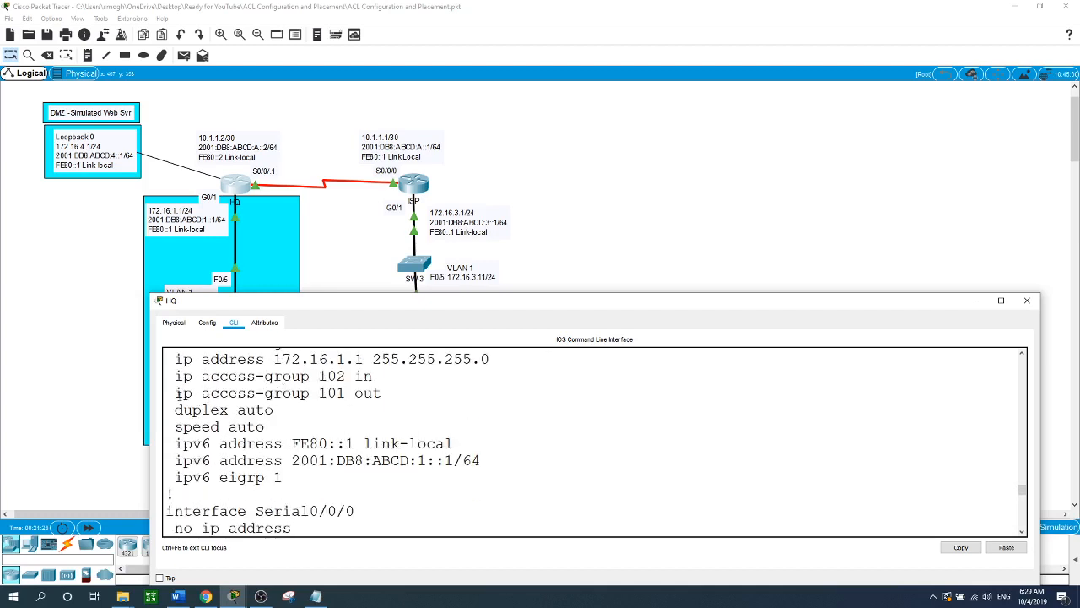
pyautogui.moveTo(178, 393); pyautogui.dragTo(382, 396)
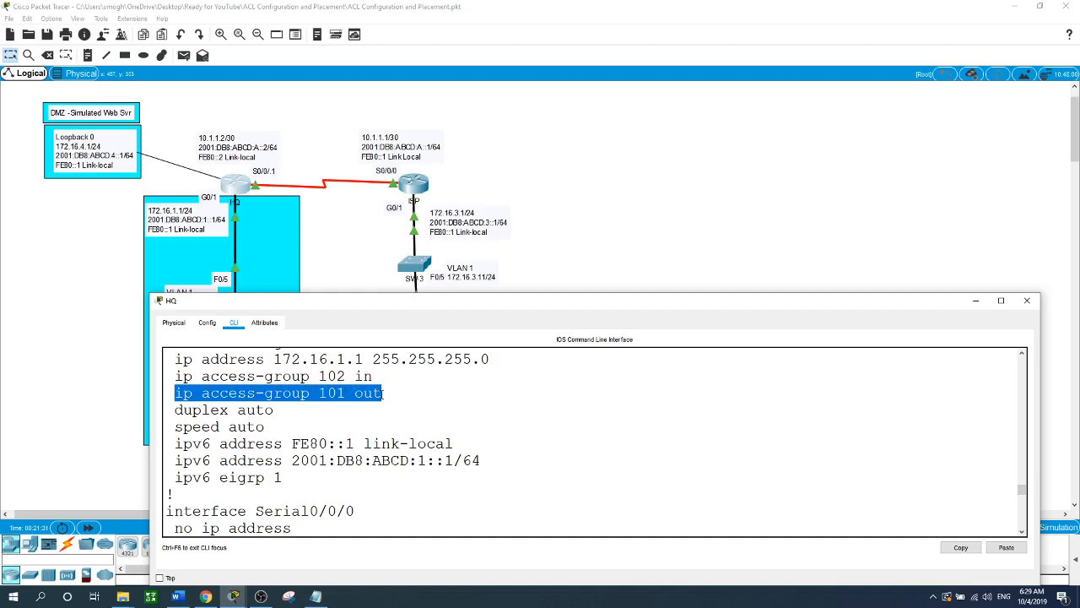
# Step: Remove the outbound access group 101 from interface g0/1 on HQ with no ip access-group 101 out
pyautogui.scroll(-15, 382, 395)
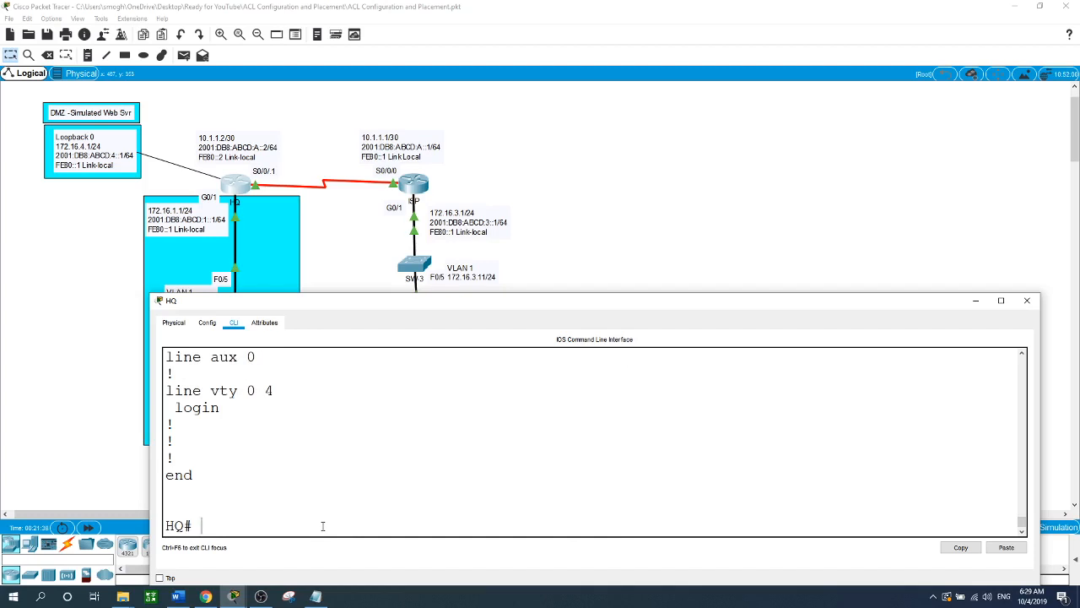
pyautogui.write('conf t')
pyautogui.press('Return')
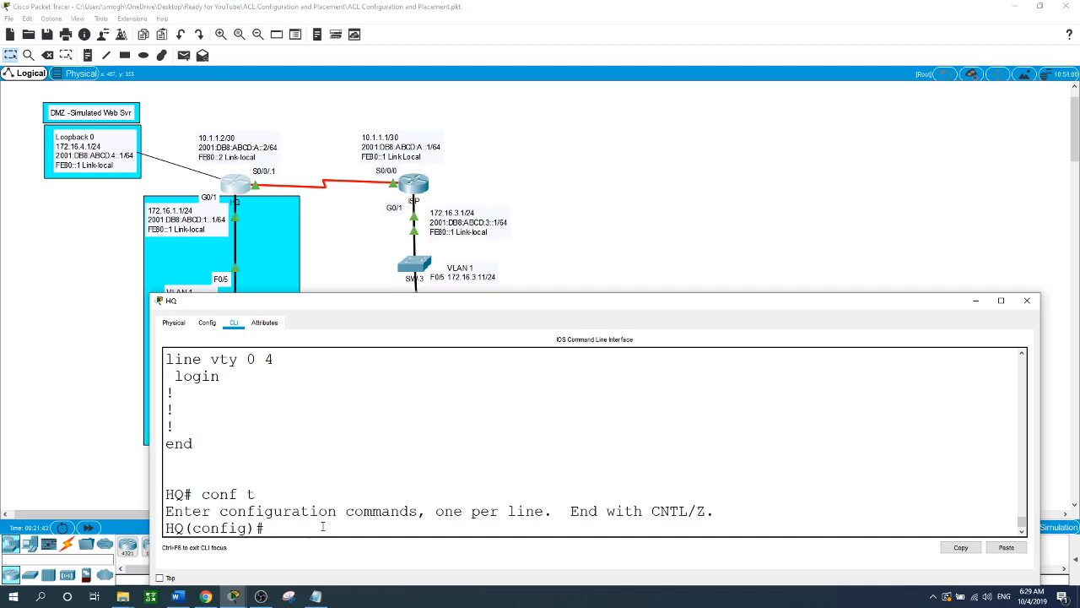
pyautogui.write('int g0/1')
pyautogui.press('Return')
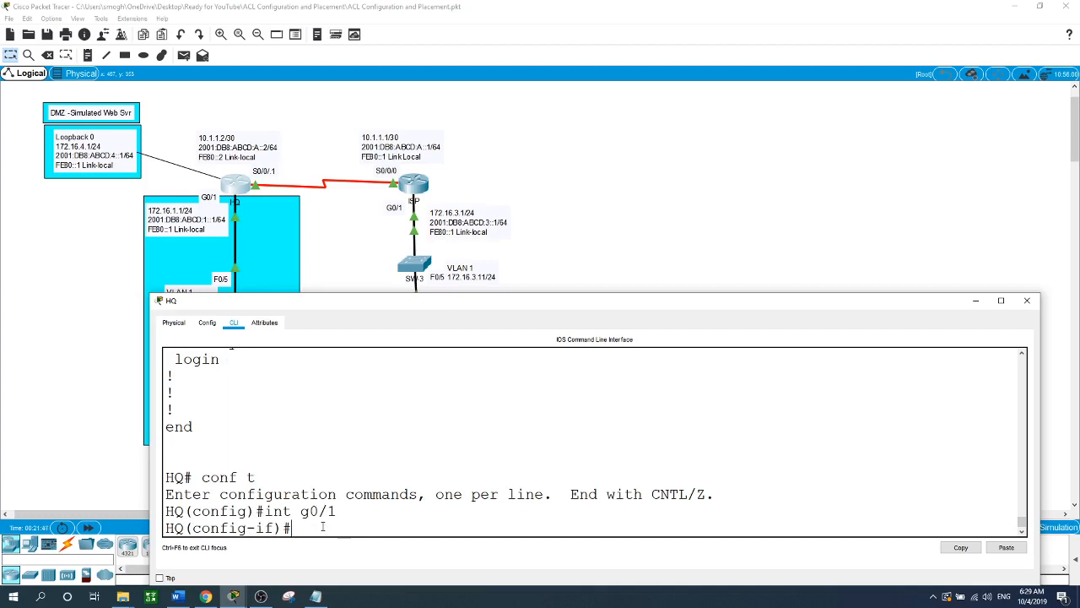
pyautogui.write('no ip acc')
pyautogui.press('Tab')
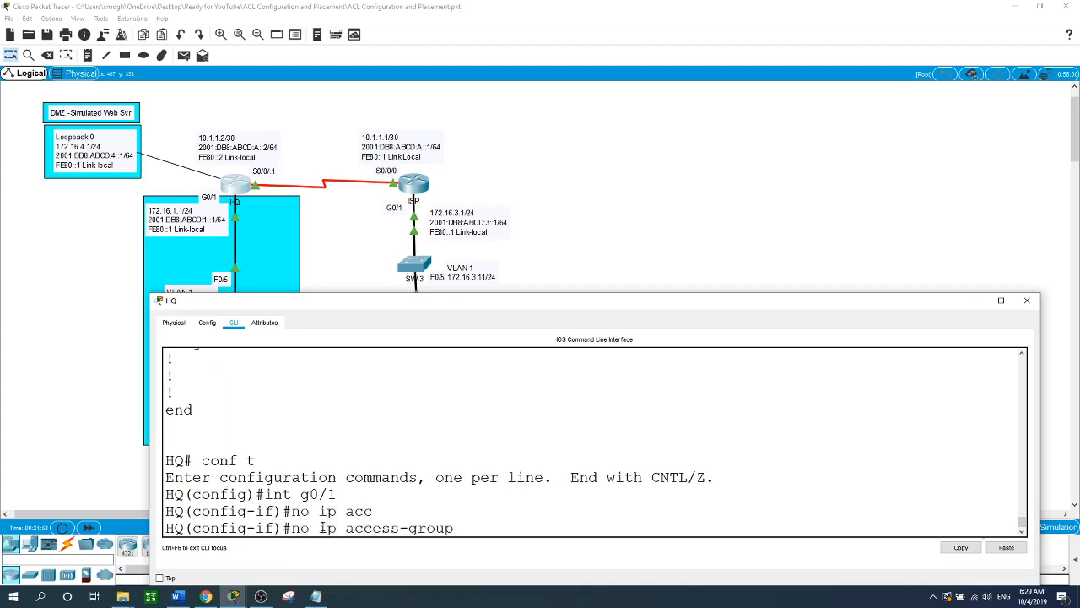
pyautogui.write('101 out')
pyautogui.press('Return')
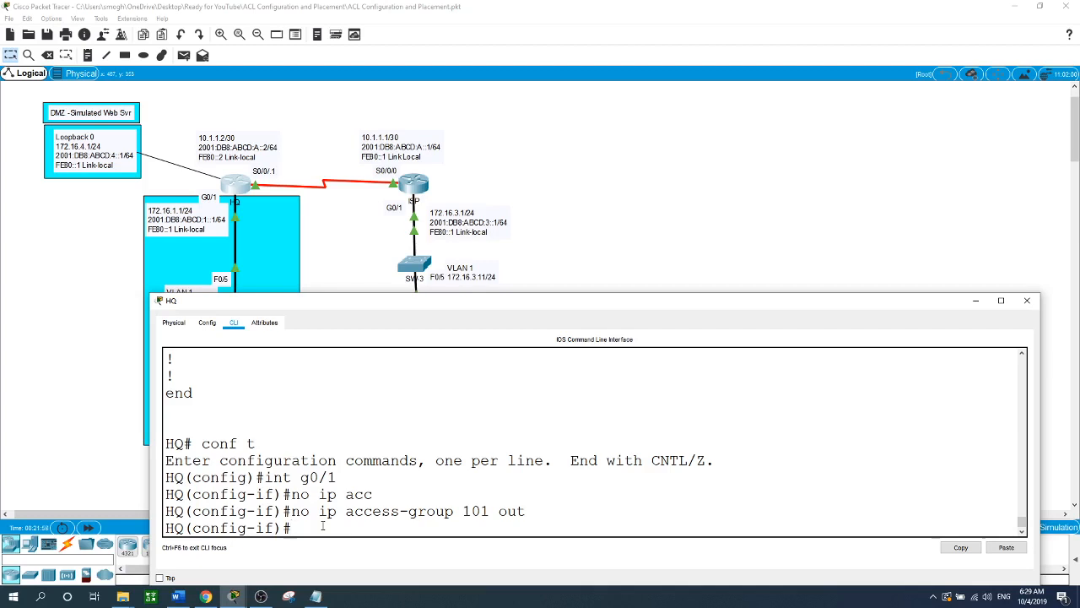
# Step: Apply access list 101 inbound on g0/1 with ip access-group 101 in and return to privileged EXEC mode
pyautogui.write('ip ac')
pyautogui.press('Tab')
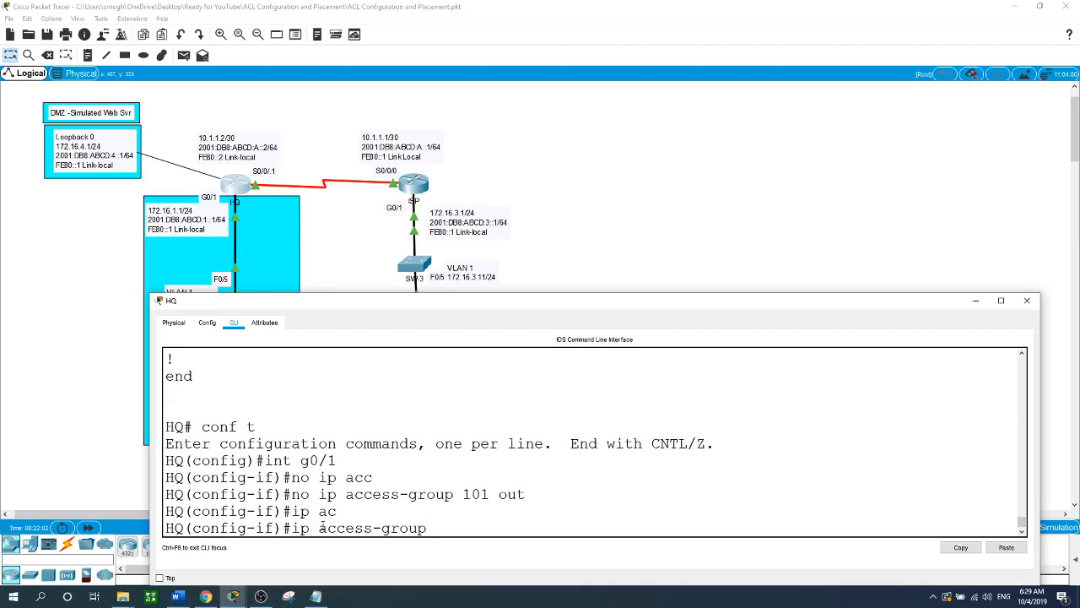
pyautogui.write('101 in')
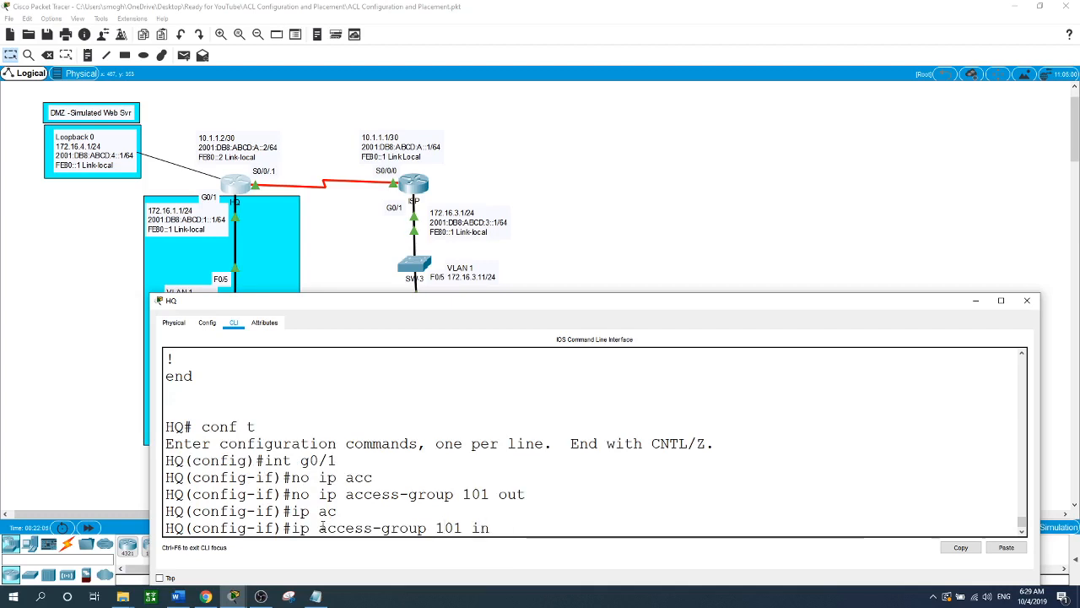
pyautogui.press('Return')
pyautogui.write('end')
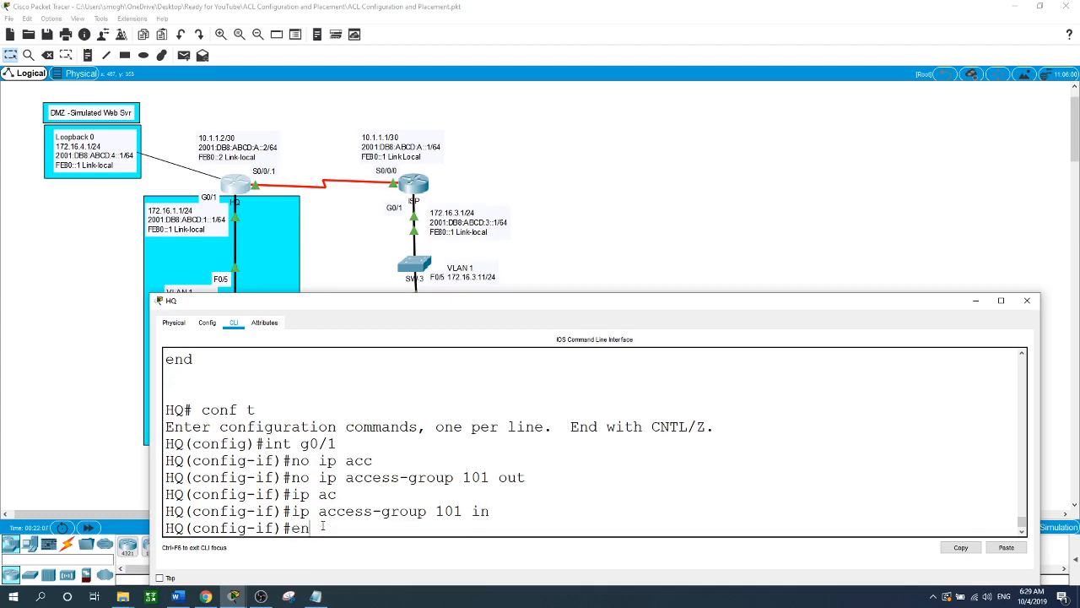
pyautogui.press('Return')
# Step: Display HQ's running configuration with show ru and highlight the ip access-group 101 in line under interface GigabitEthernet0/1
pyautogui.write('show ru')
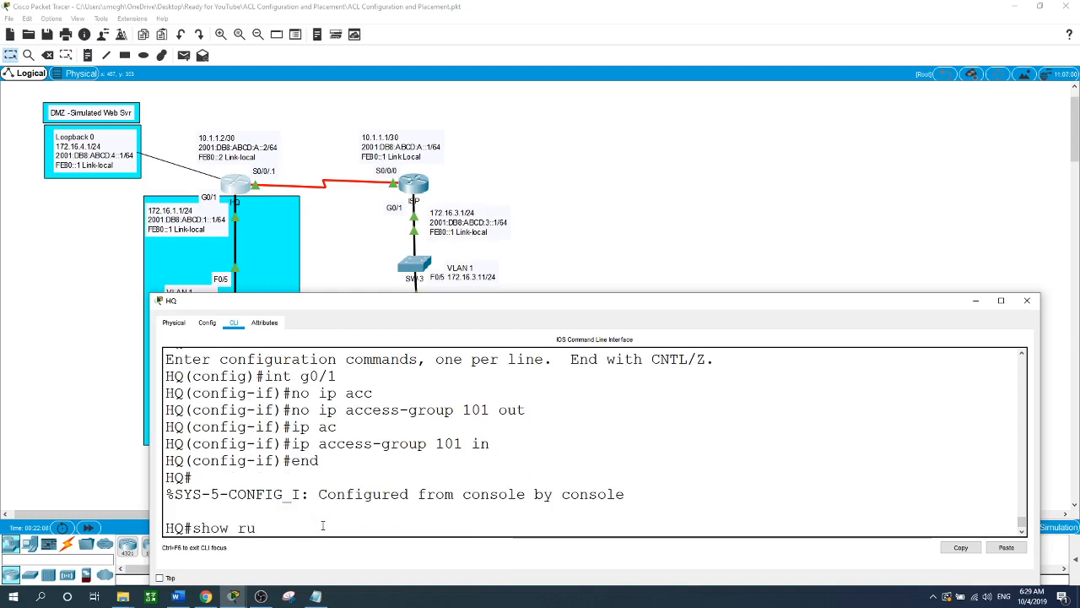
pyautogui.press('Return')
pyautogui.press('space')
pyautogui.press('space')
pyautogui.press('space')
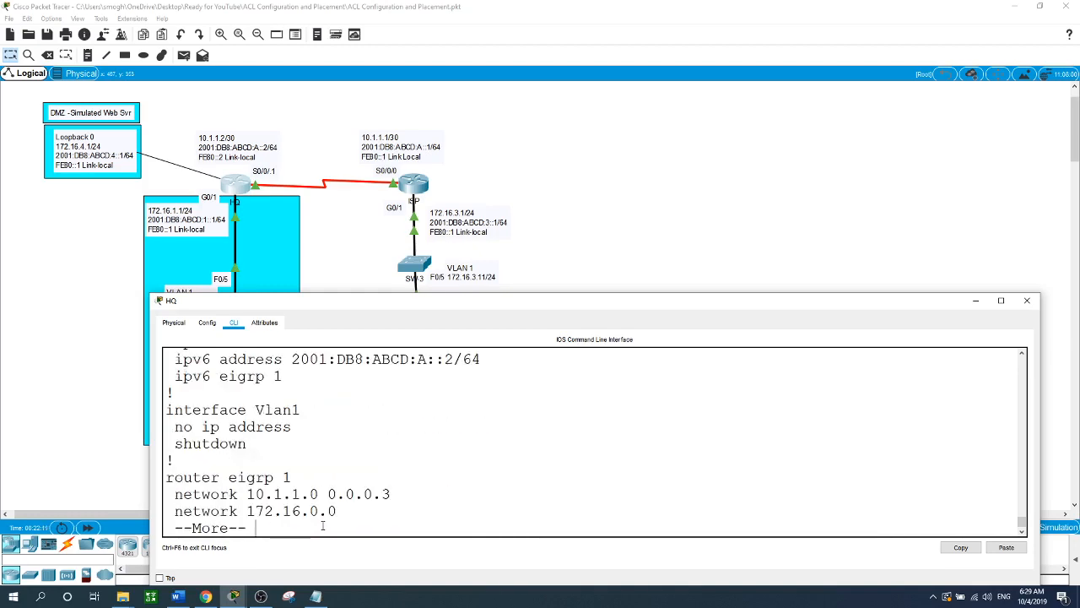
pyautogui.press('space')
pyautogui.scroll(15, 325, 527)
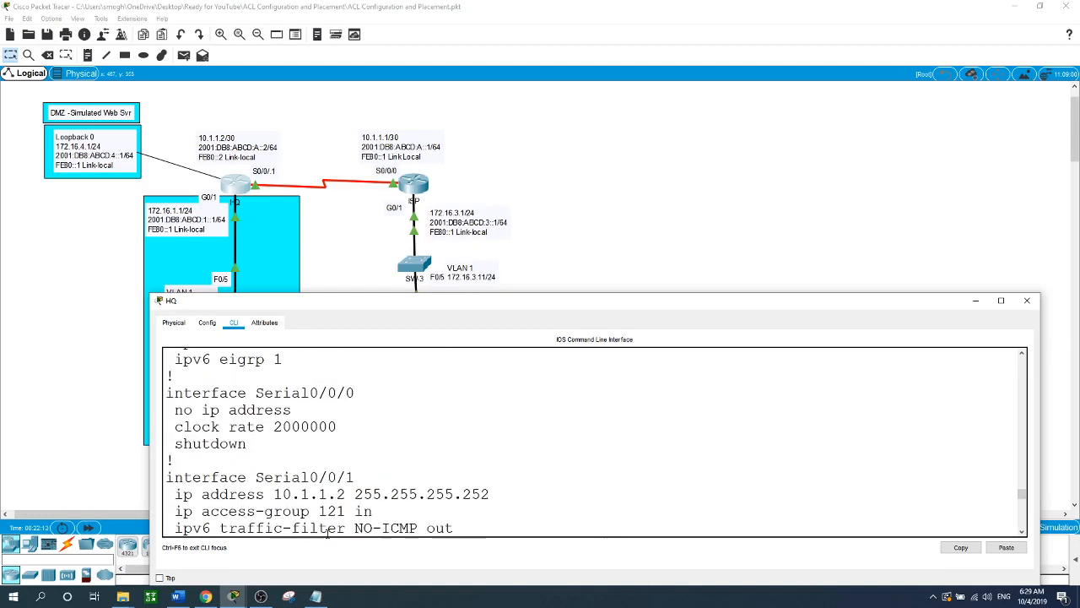
pyautogui.scroll(-2, 328, 534)
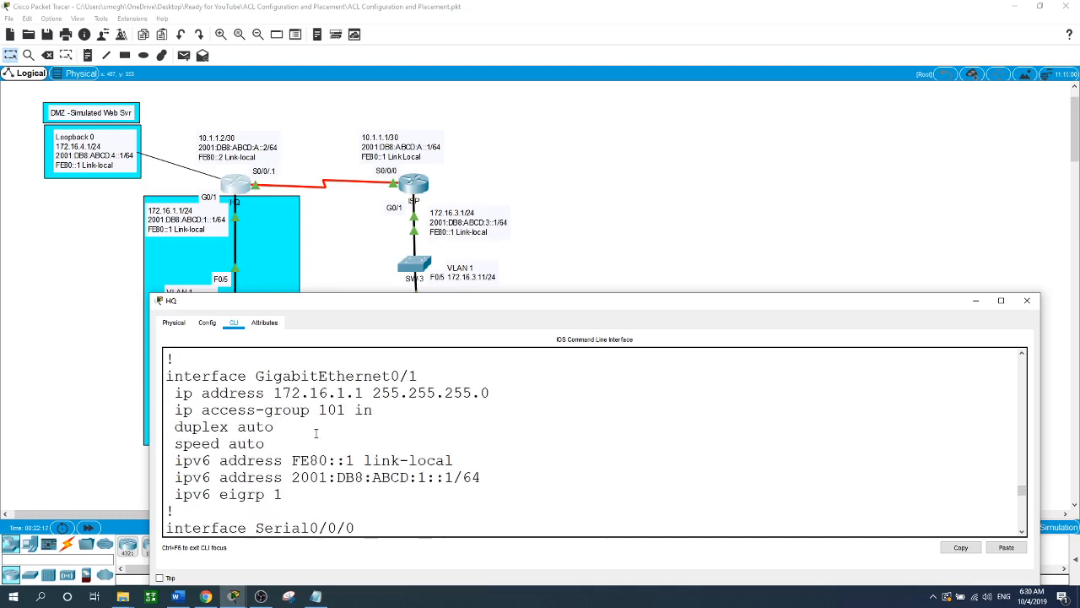
pyautogui.moveTo(377, 410); pyautogui.dragTo(175, 412)
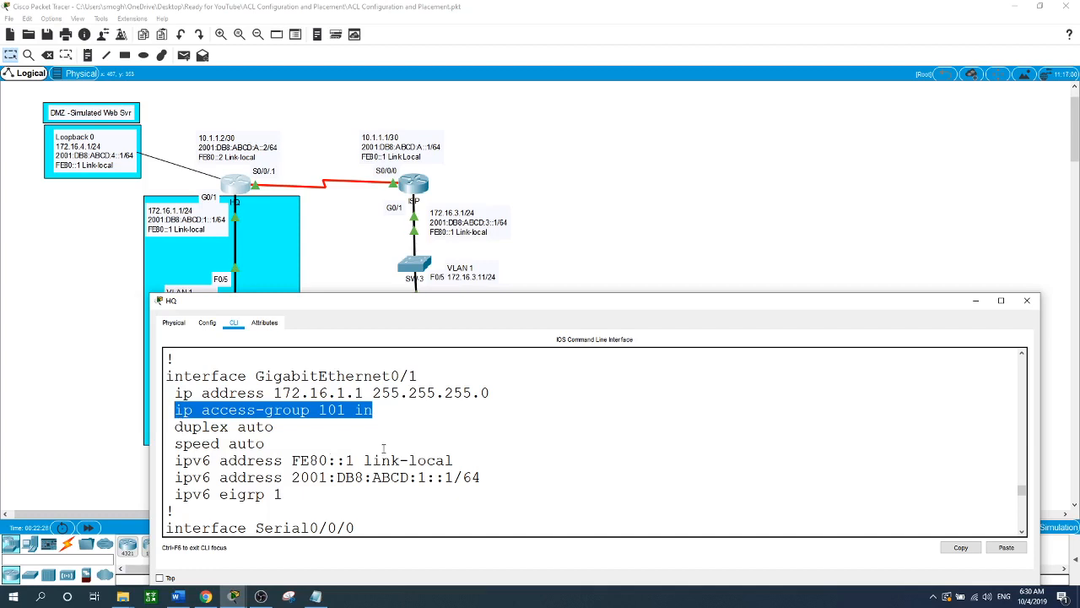
# Step: Bring the network topology to the front, reopen the HQ router's console and page through the rest of the configuration listing
pyautogui.click(699, 212)
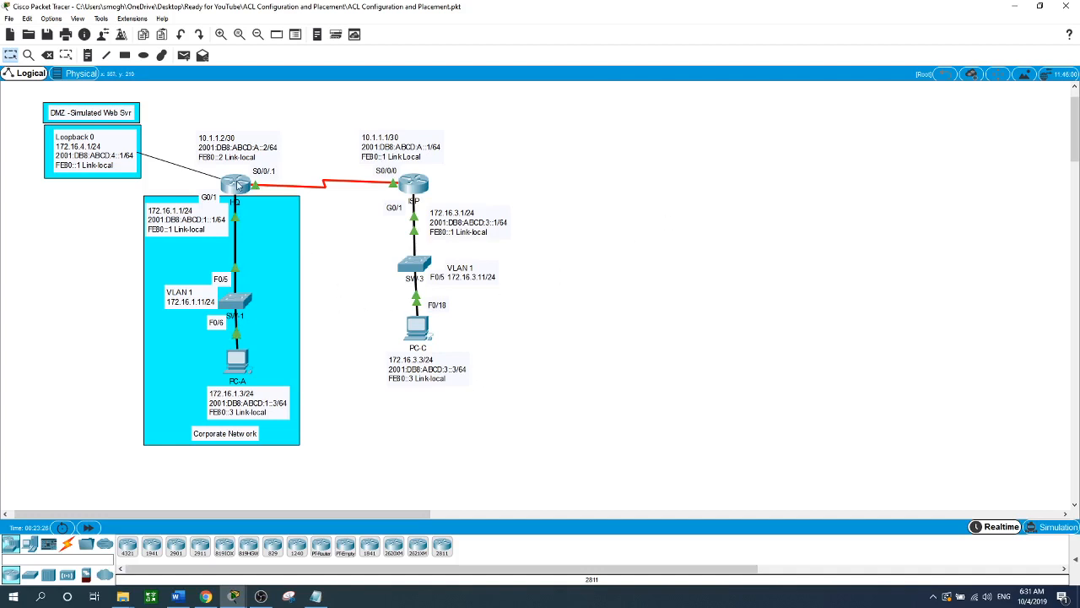
pyautogui.click(238, 185)
pyautogui.click(443, 498)
pyautogui.scroll(-15, 446, 496)
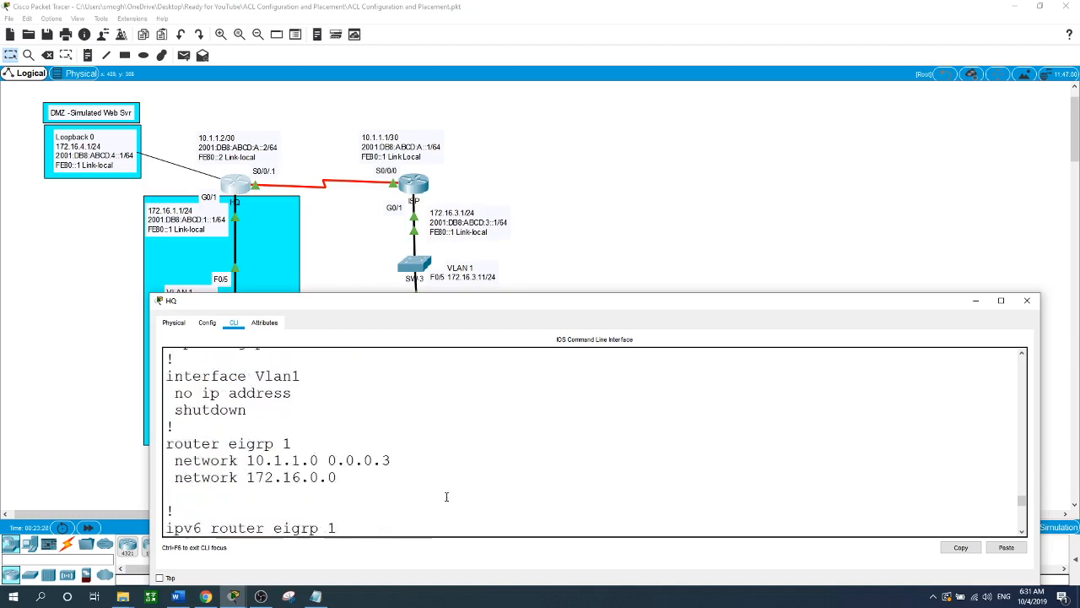
pyautogui.scroll(-5, 446, 497)
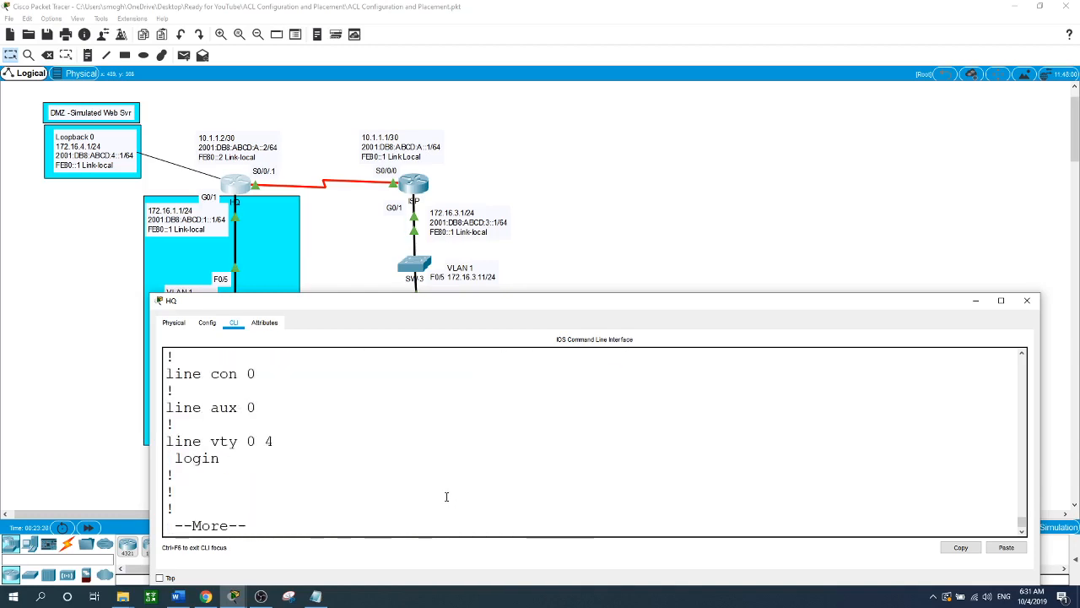
pyautogui.press('space')
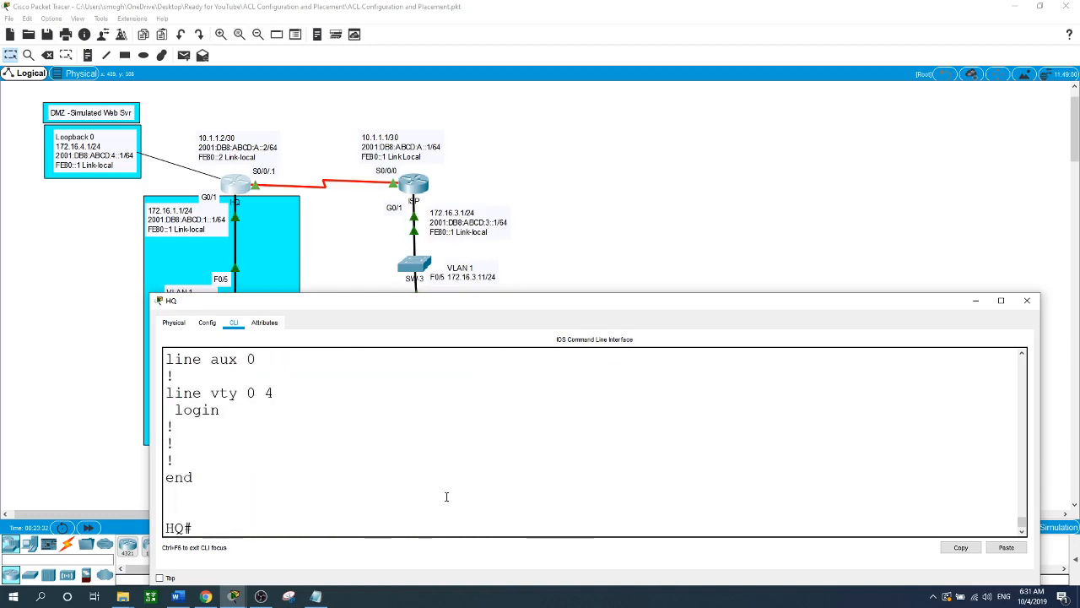
# Step: Run show run on HQ and highlight the four access-list 102 entries in the configuration
pyautogui.write('show run')
pyautogui.press('Return')
pyautogui.press('space')
pyautogui.press('space')
pyautogui.press('space')
pyautogui.press('space')
pyautogui.press('space')
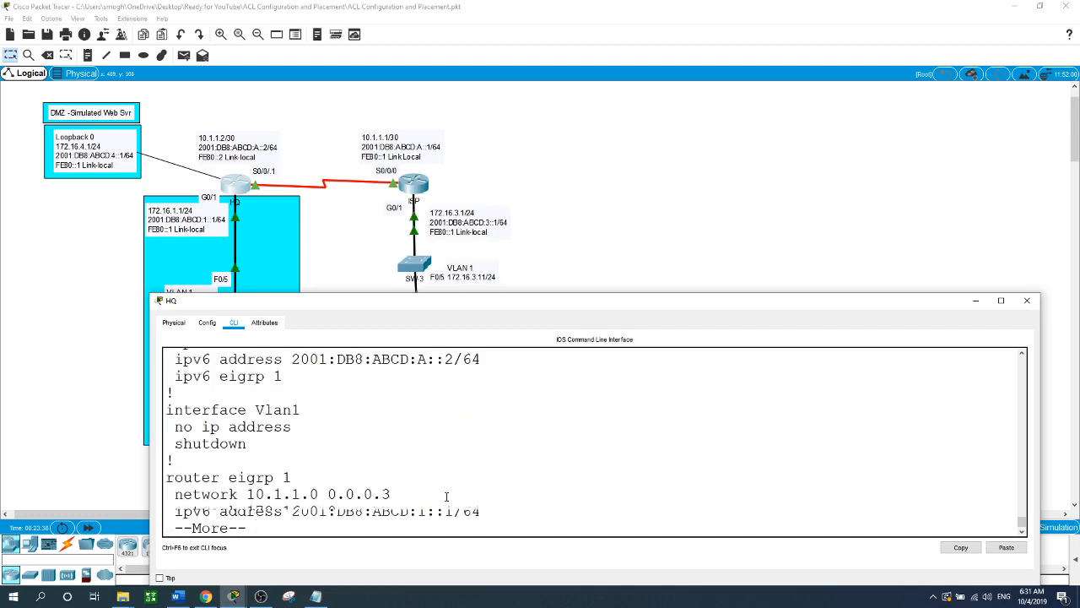
pyautogui.scroll(8, 446, 497)
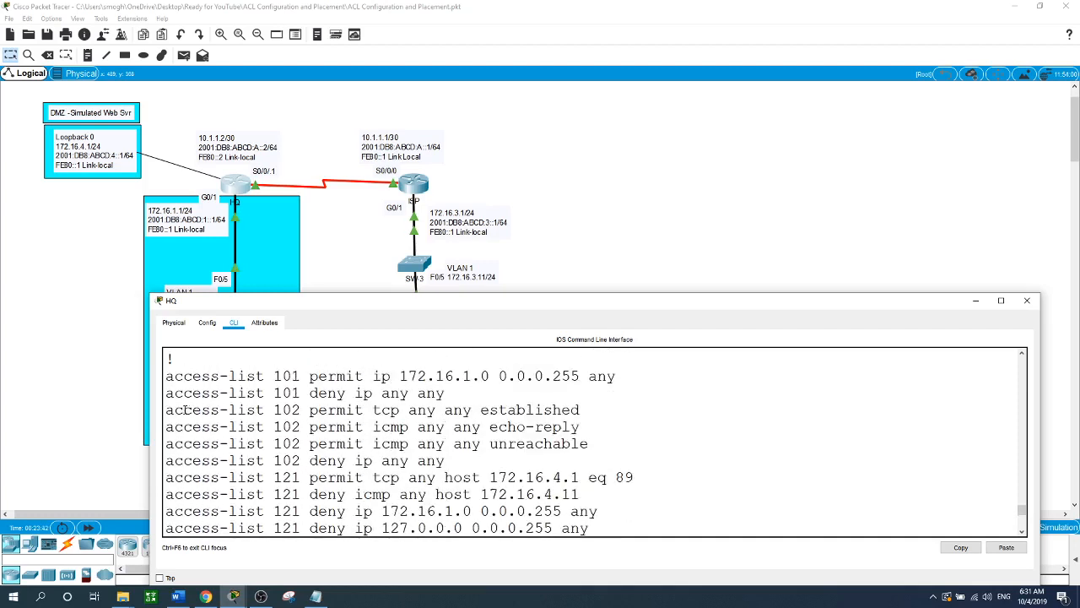
pyautogui.moveTo(167, 409); pyautogui.dragTo(607, 463)
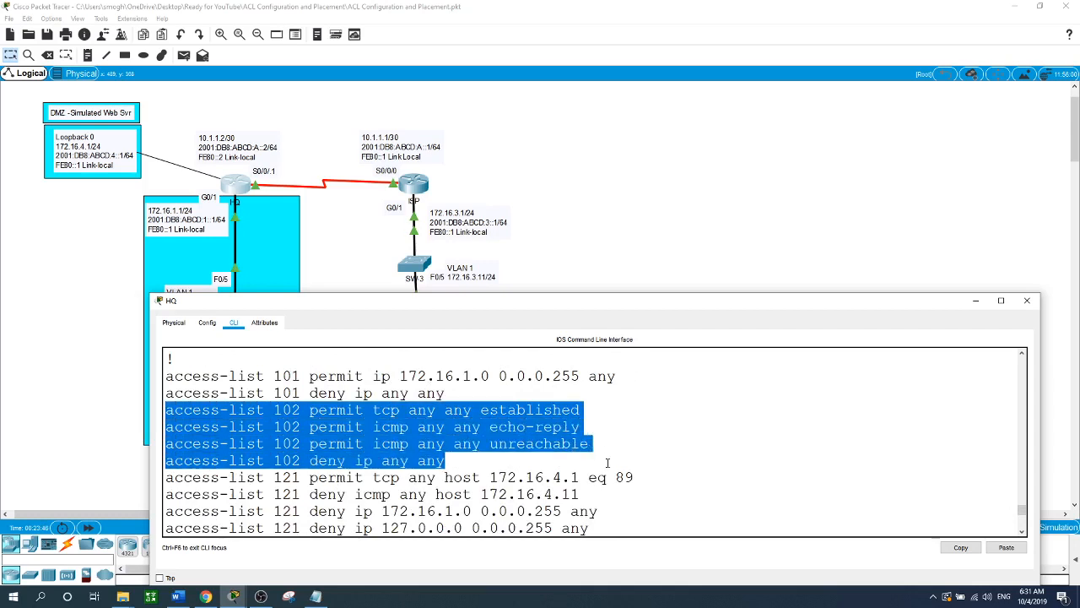
# Step: Finish the configuration listing and filter the running configuration for access list 102 with show run | in 102
pyautogui.press('space')
pyautogui.press('space')
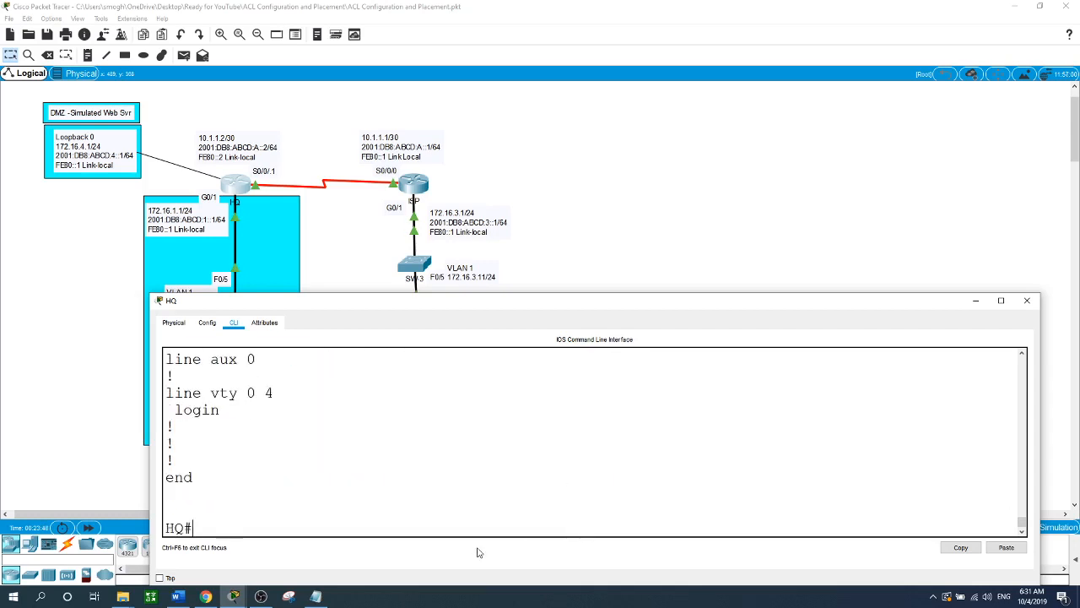
pyautogui.write('show run | in 102')
pyautogui.press('Return')
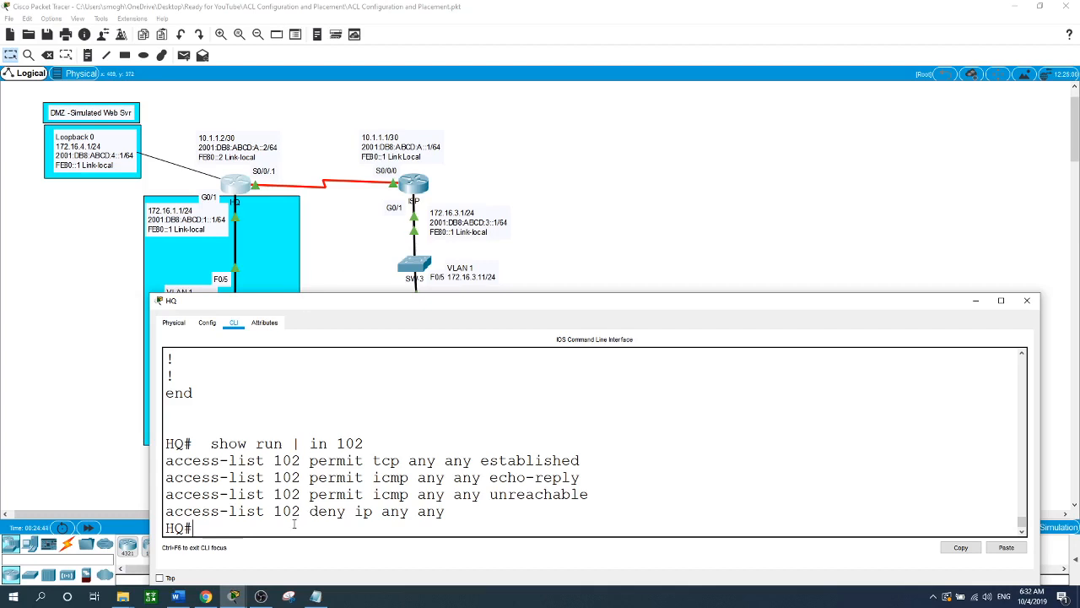
# Step: Apply access list 102 outbound on HQ's interface g0/1 with ip access-group 102 out and return to privileged EXEC mode
pyautogui.write('conf t')
pyautogui.press('Return')
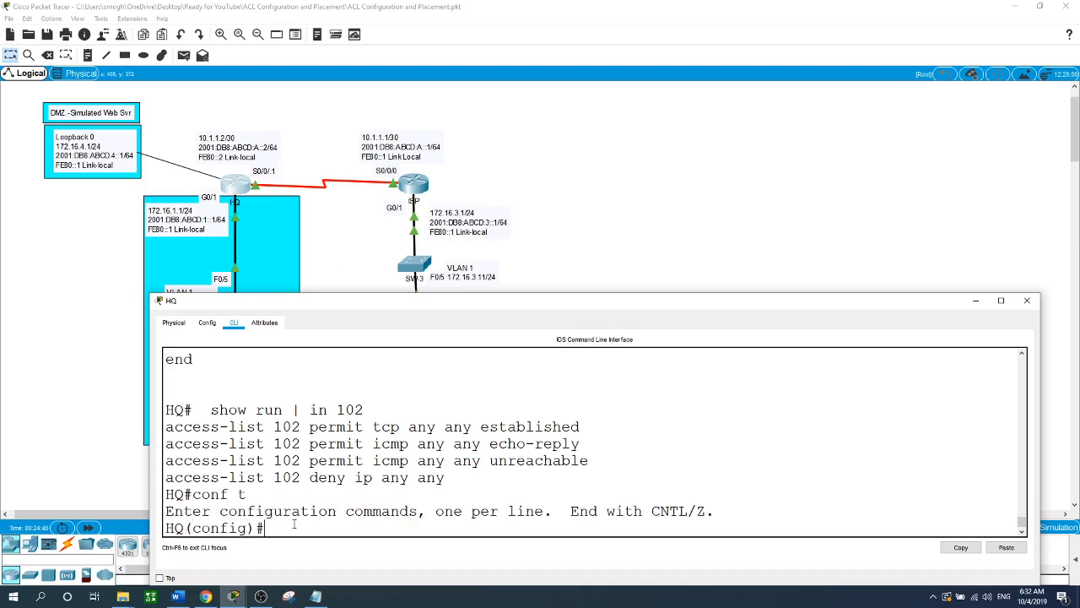
pyautogui.write('int g0/1')
pyautogui.press('Return')
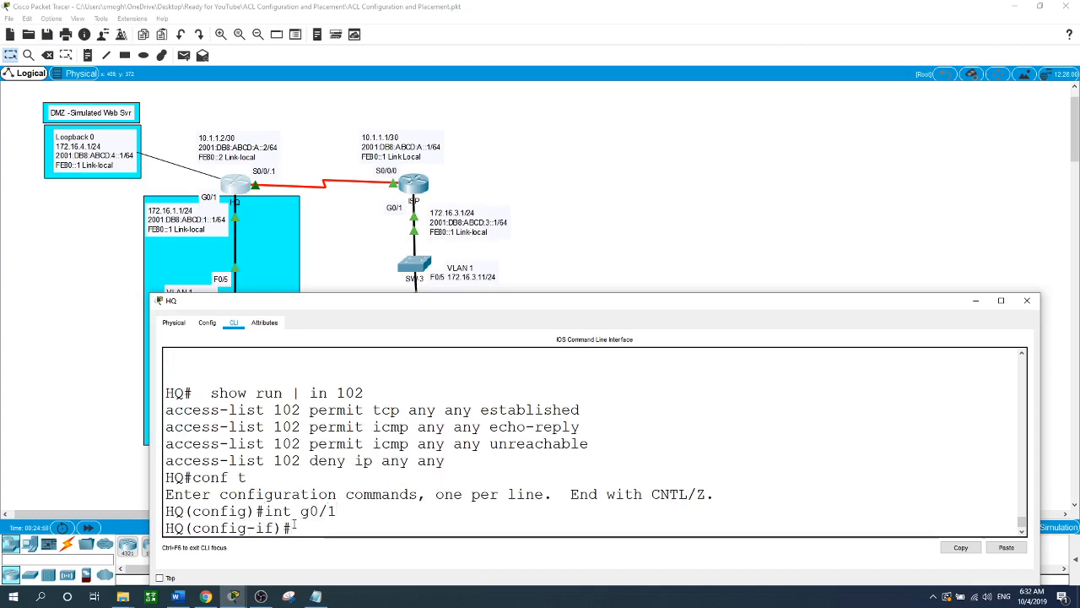
pyautogui.write('ip ac')
pyautogui.press('Tab')
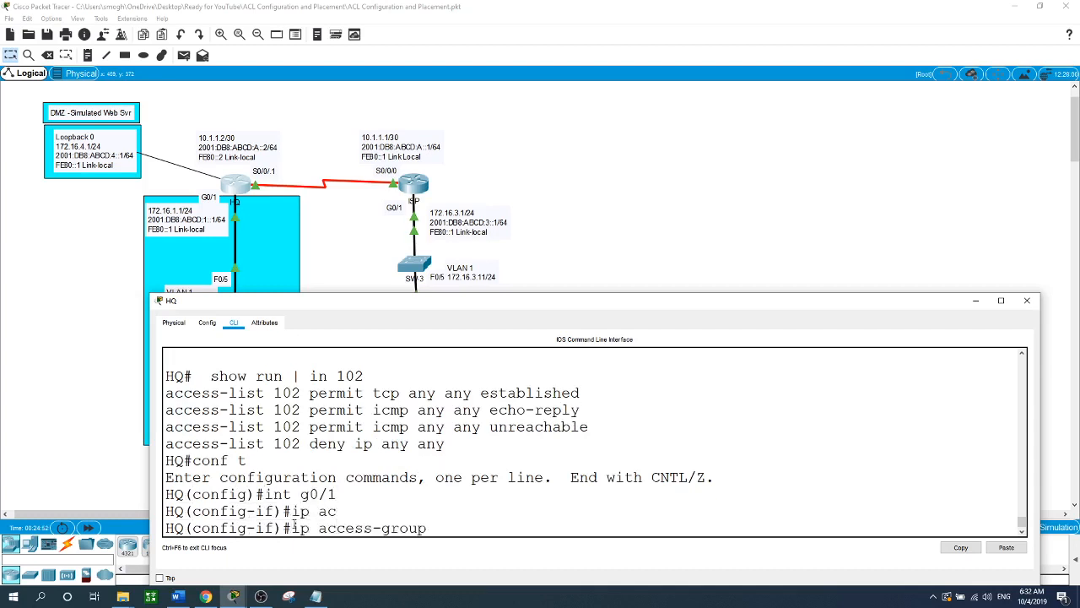
pyautogui.write('102')
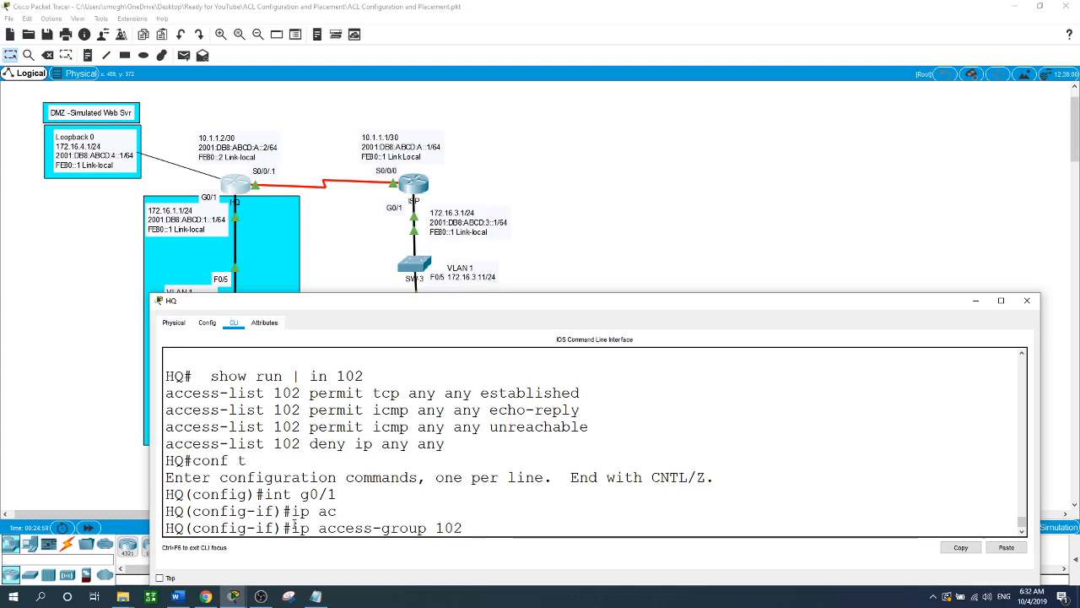
pyautogui.write(' out')
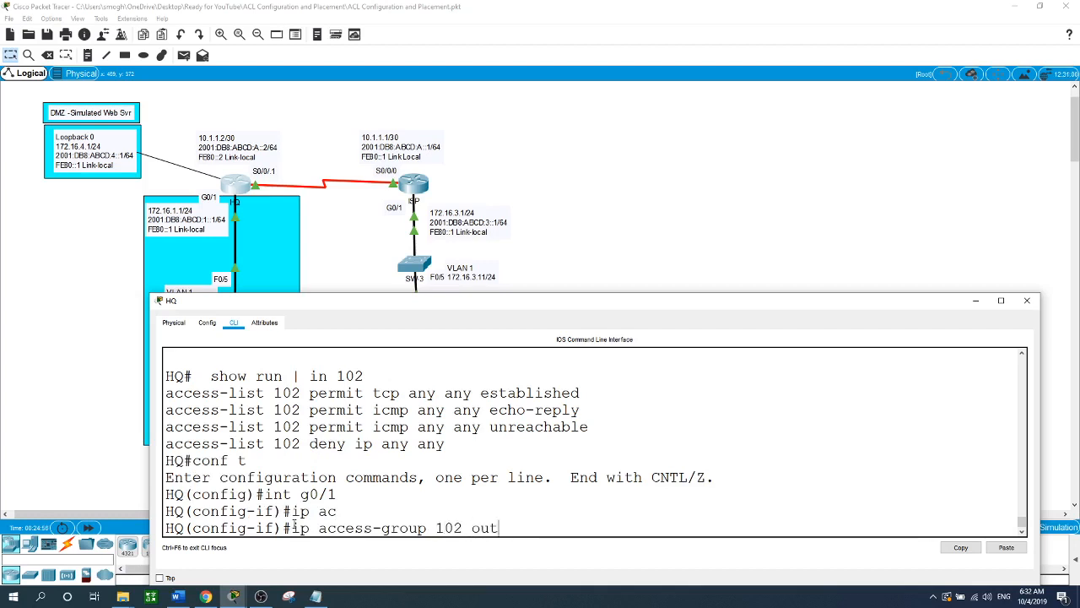
pyautogui.press('Return')
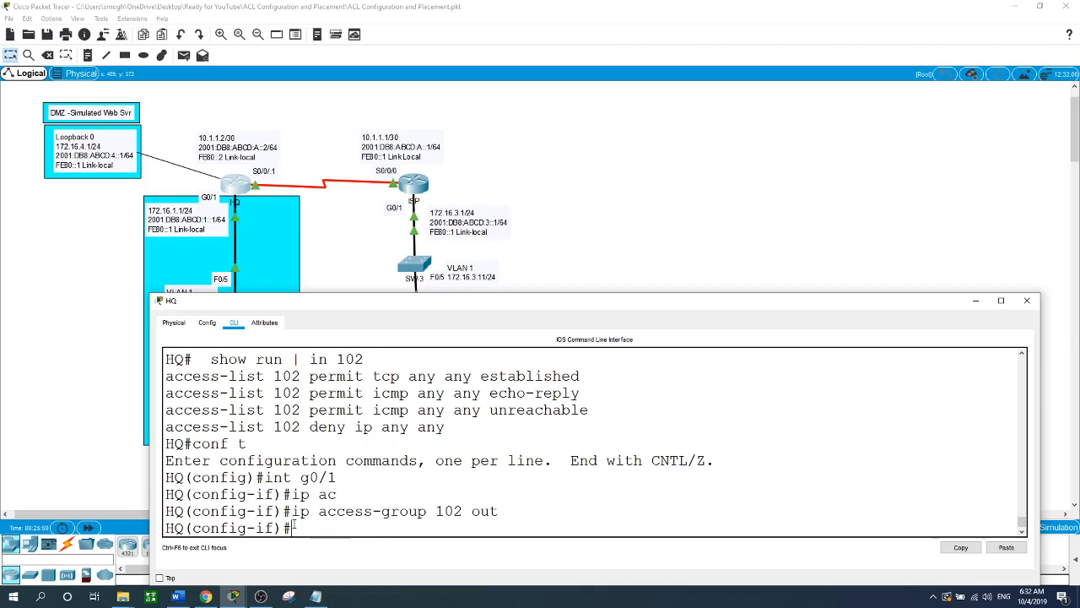
pyautogui.write('end')
pyautogui.press('Return')
# Step: Display the running configuration with show ru, examine the access groups under GigabitEthernet0/1 and return to the prompt
pyautogui.write('sh')
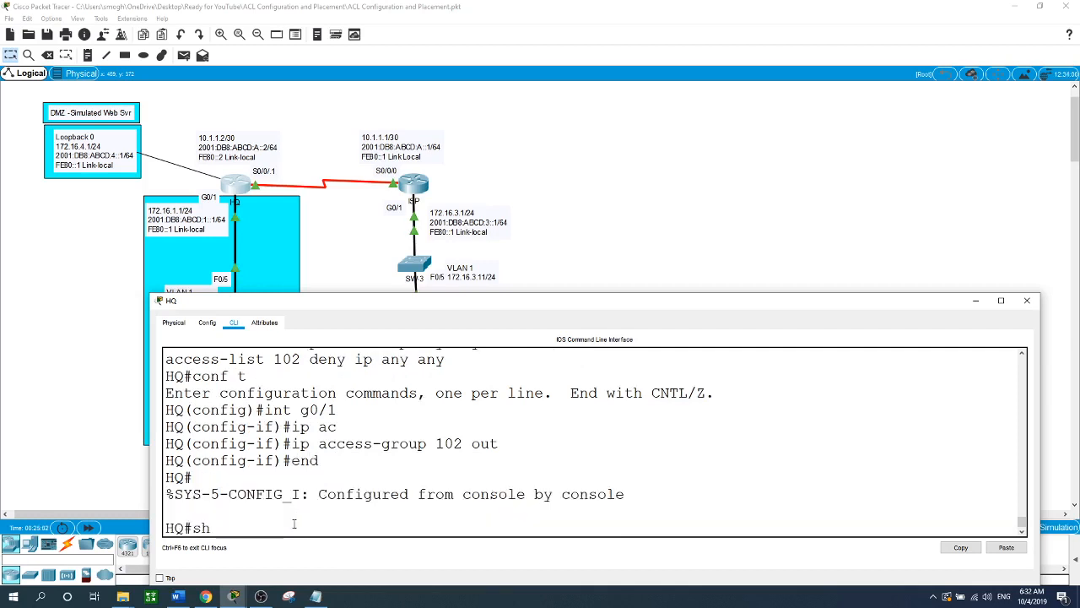
pyautogui.write('ow ru')
pyautogui.press('Return')
pyautogui.press('space')
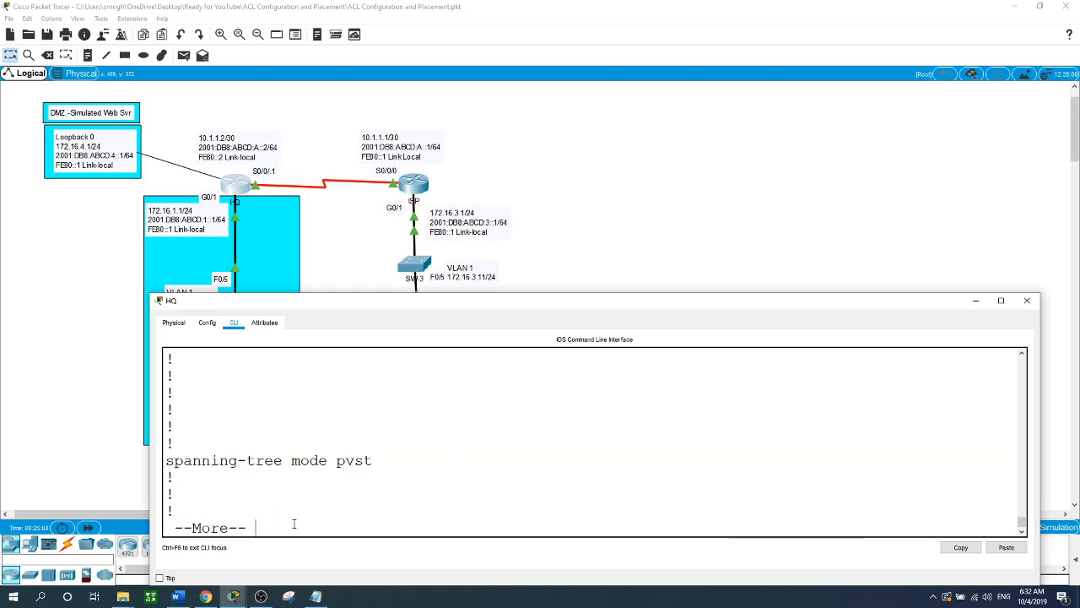
pyautogui.press('space')
pyautogui.press('space')
pyautogui.press('space')
pyautogui.press('space')
pyautogui.press('space')
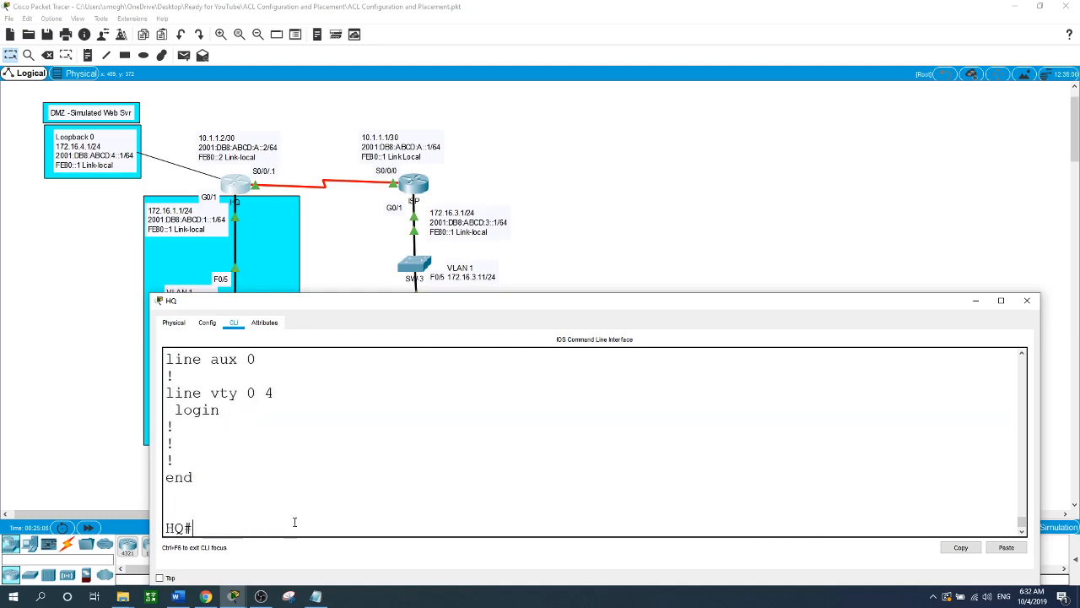
pyautogui.scroll(4, 298, 511)
pyautogui.scroll(8, 298, 511)
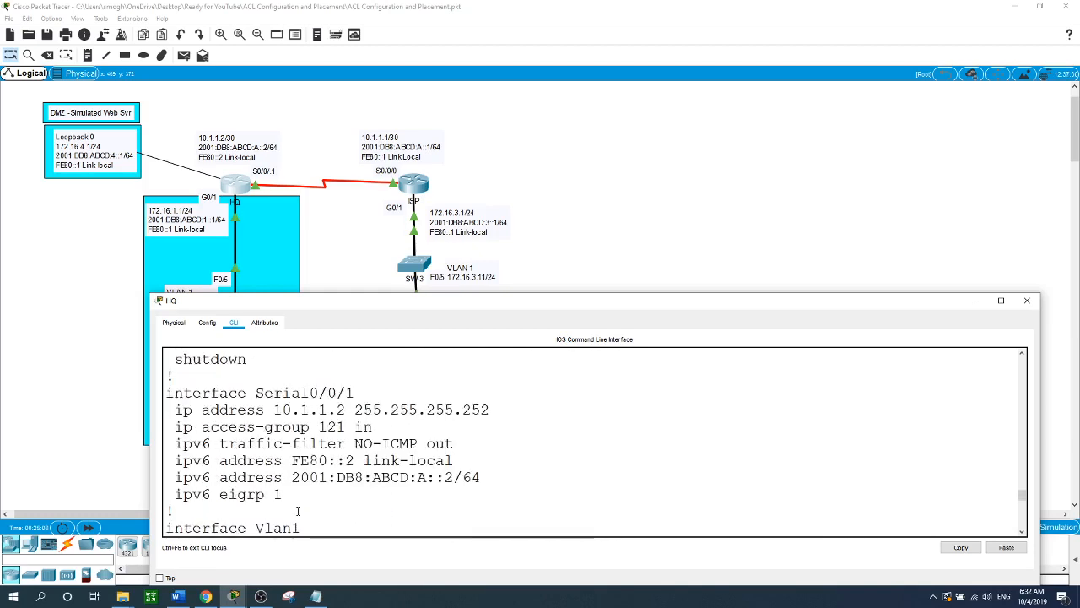
pyautogui.scroll(4, 298, 511)
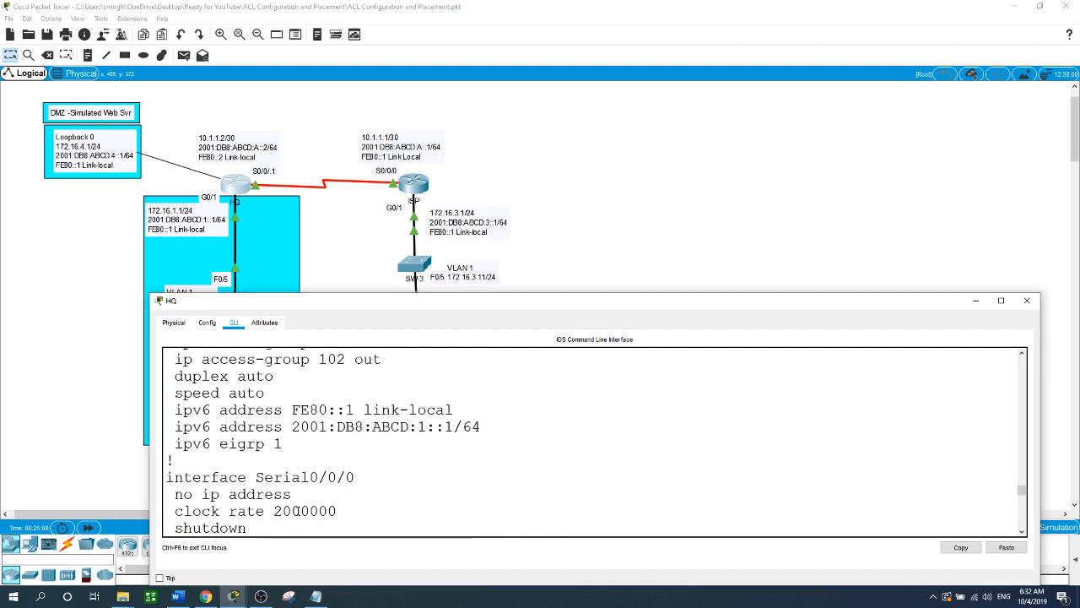
pyautogui.scroll(1, 298, 510)
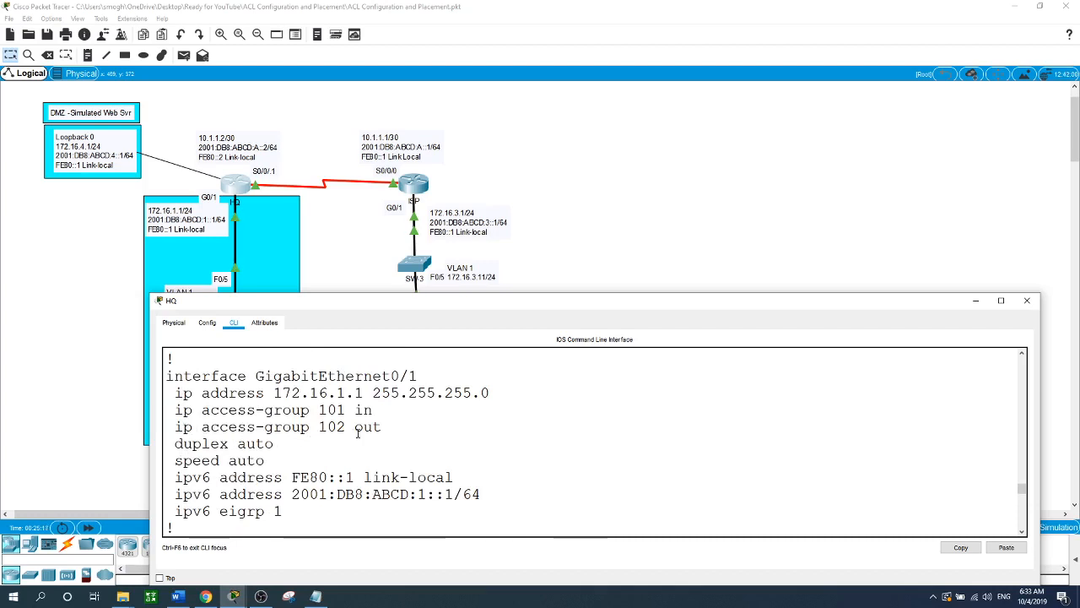
pyautogui.scroll(-20, 357, 433)
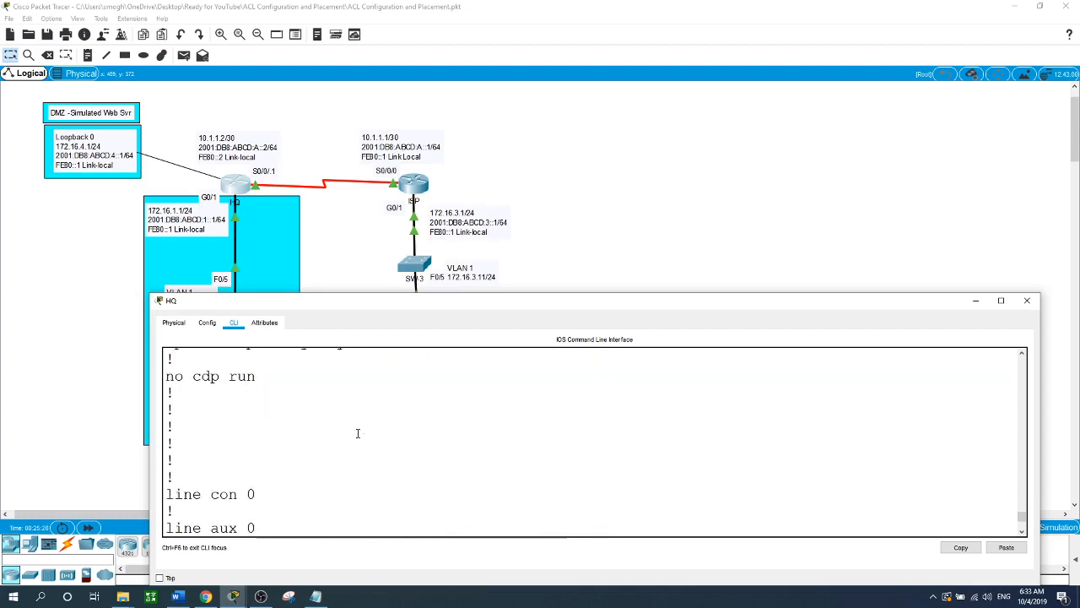
pyautogui.scroll(-4, 358, 433)
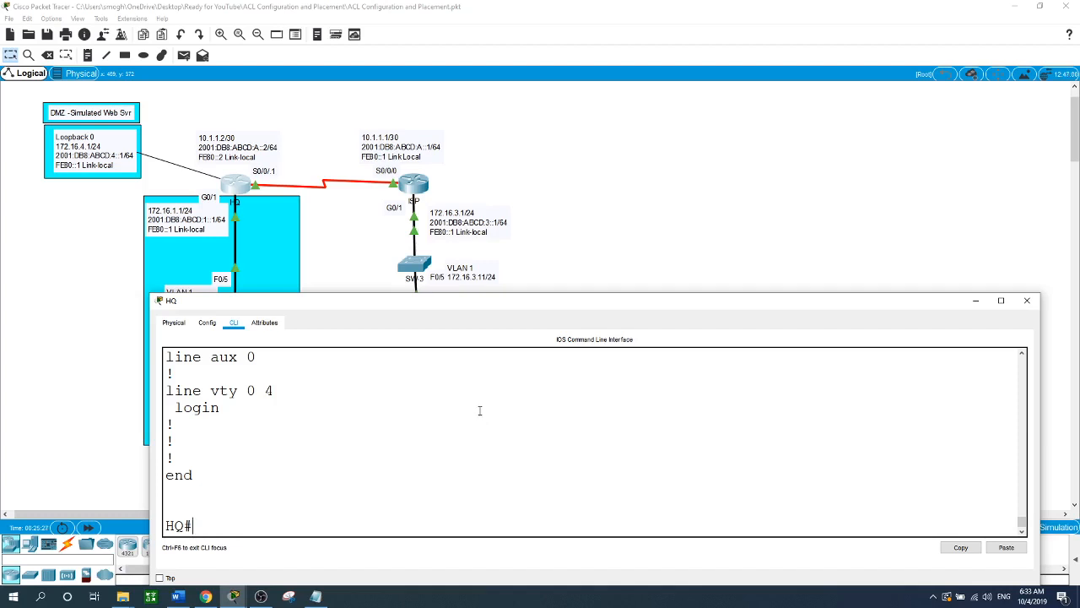
# Step: Bring the topology forward, reopen HQ's console, run show run | inc 121 and highlight the port number in the permit tcp entry
pyautogui.click(604, 231)
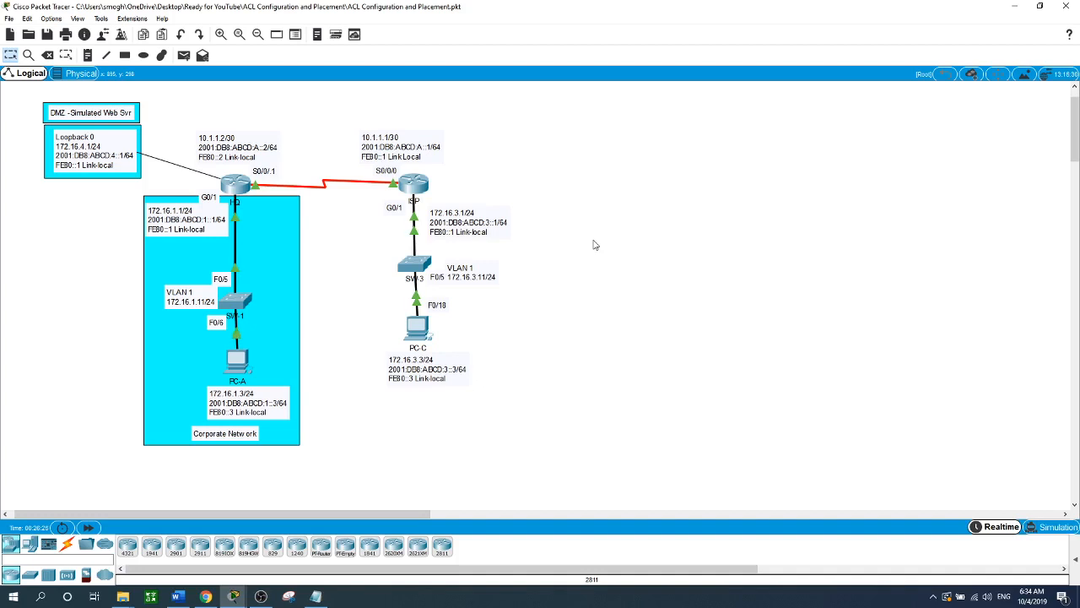
pyautogui.click(235, 185)
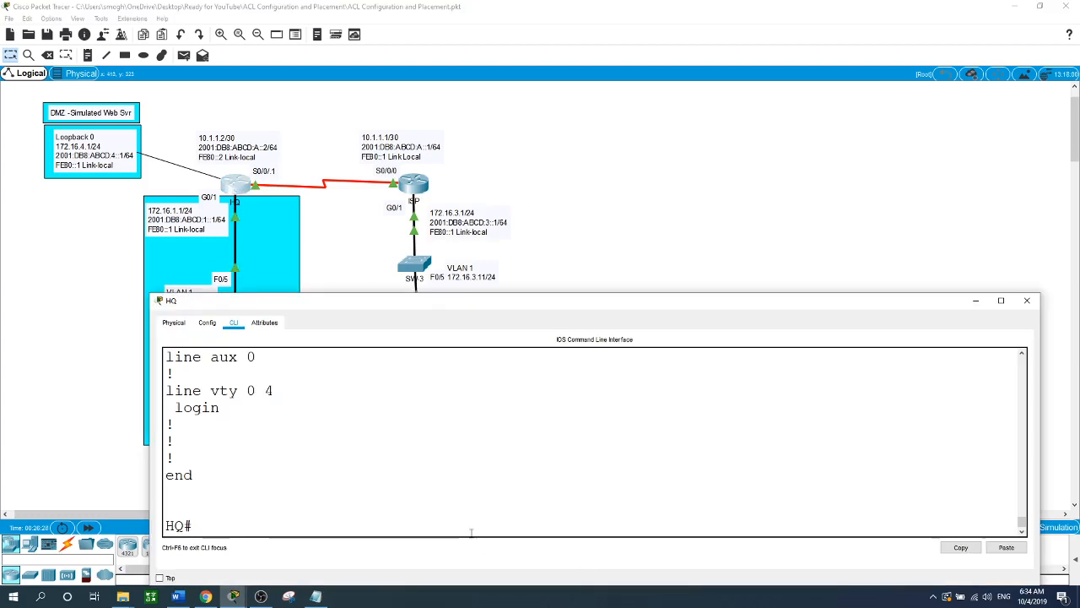
pyautogui.write('show run')
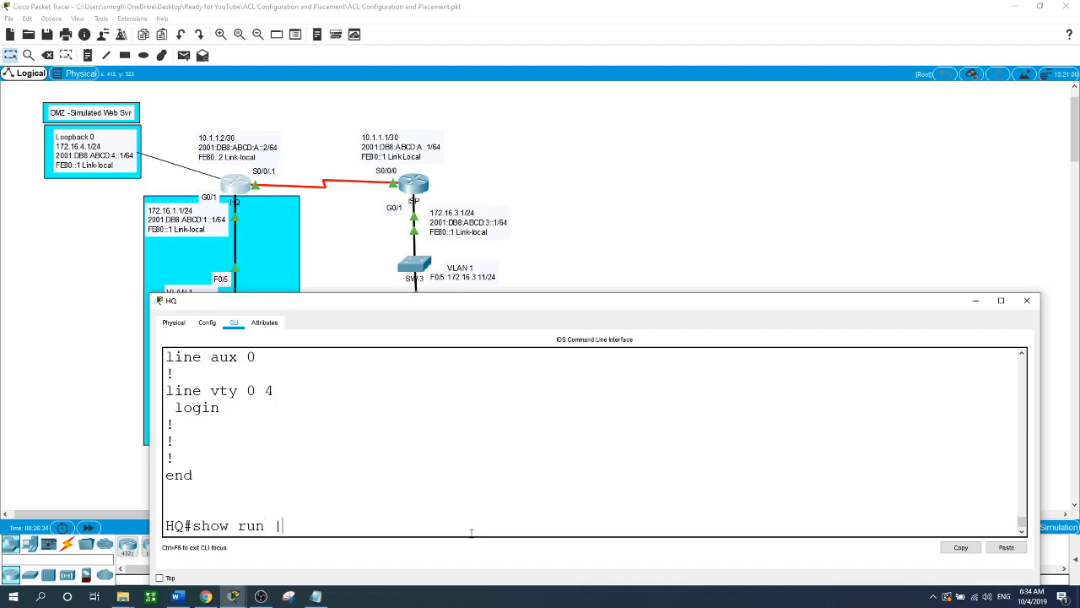
pyautogui.write(' | inc 121')
pyautogui.press('Return')
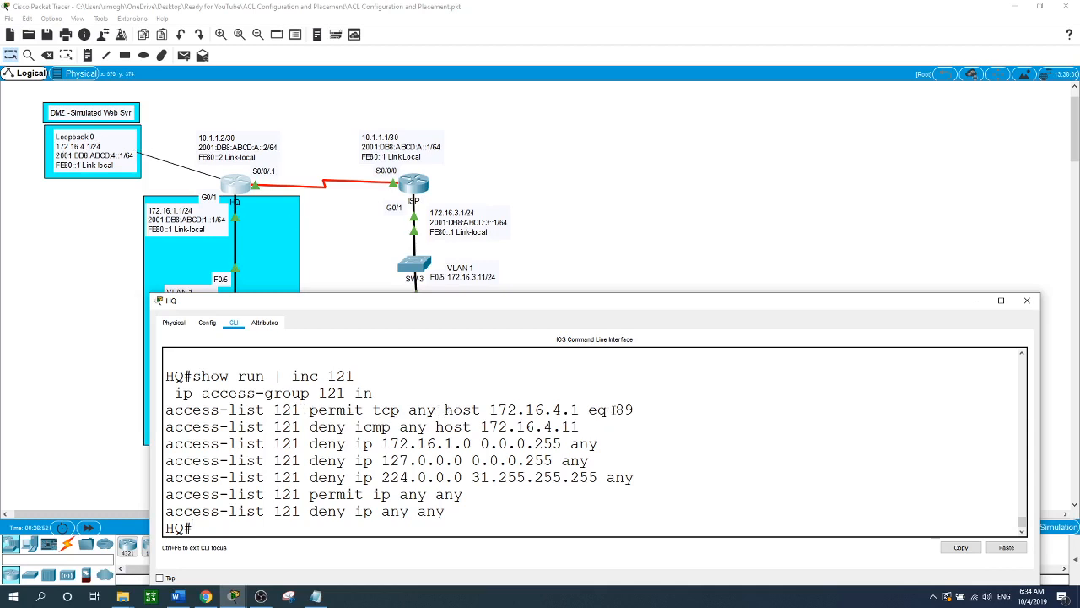
pyautogui.moveTo(615, 410); pyautogui.dragTo(646, 410)
pyautogui.scroll(-1, 422, 513)
pyautogui.click(348, 529)
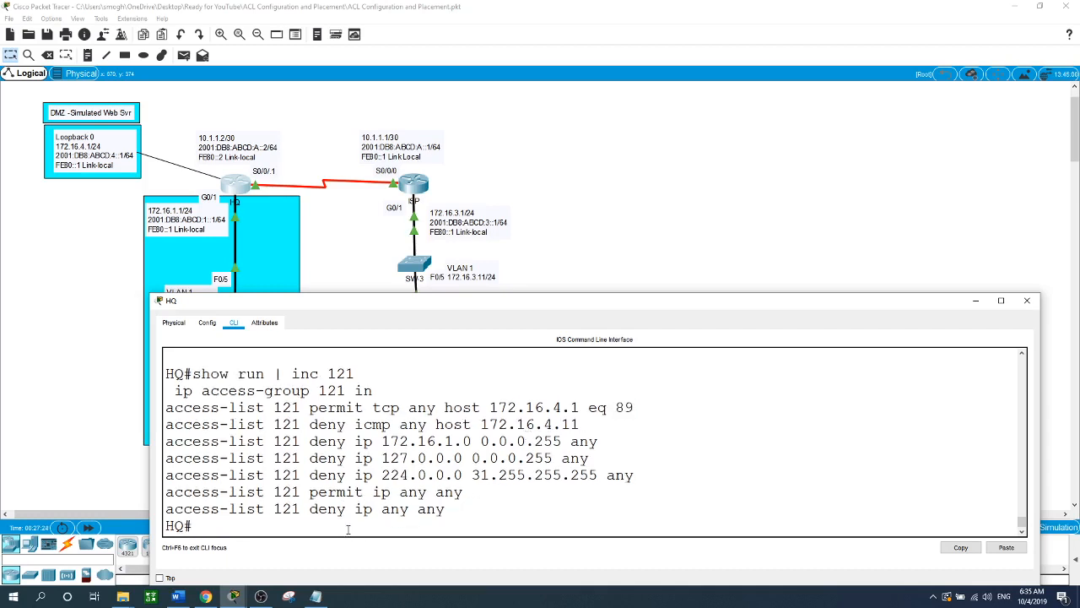
pyautogui.write('conf t')
pyautogui.press('Return')
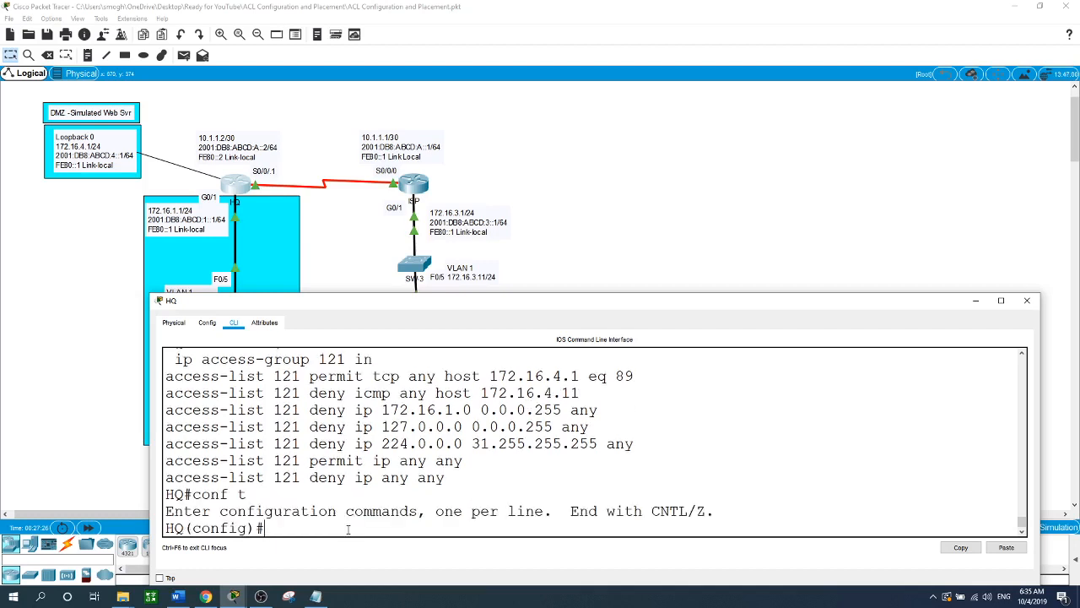
pyautogui.write('ip ac')
pyautogui.press('Tab')
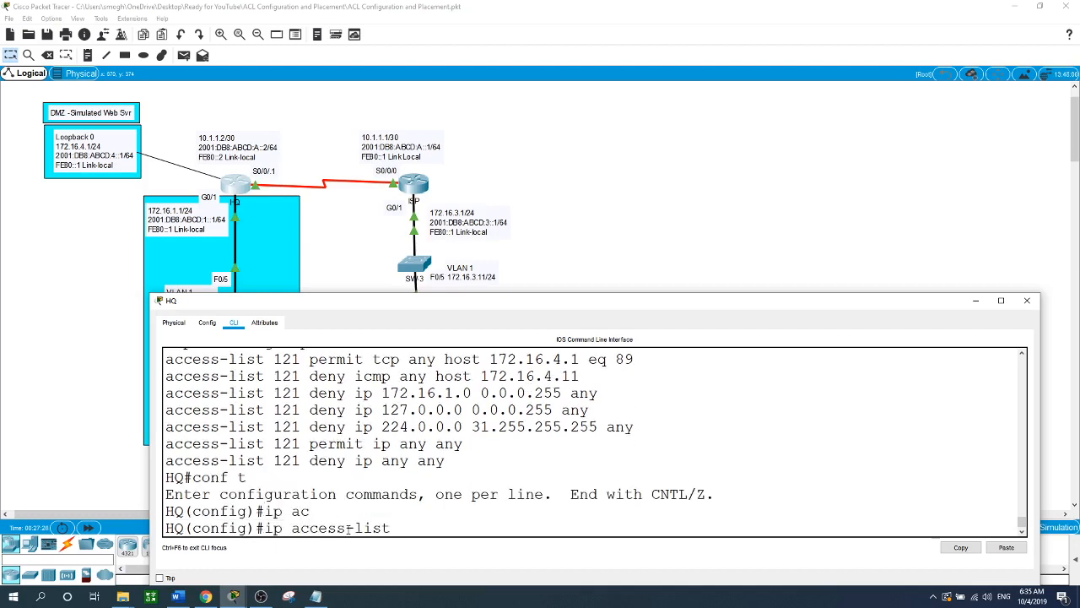
pyautogui.write('ex')
pyautogui.press('Tab')
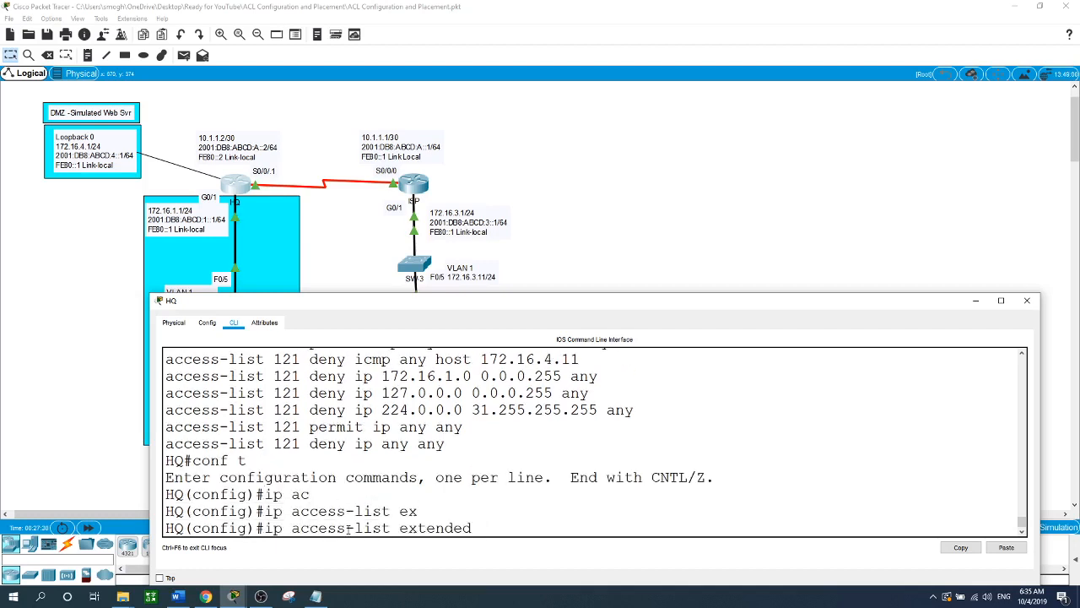
pyautogui.write('121')
pyautogui.press('Return')
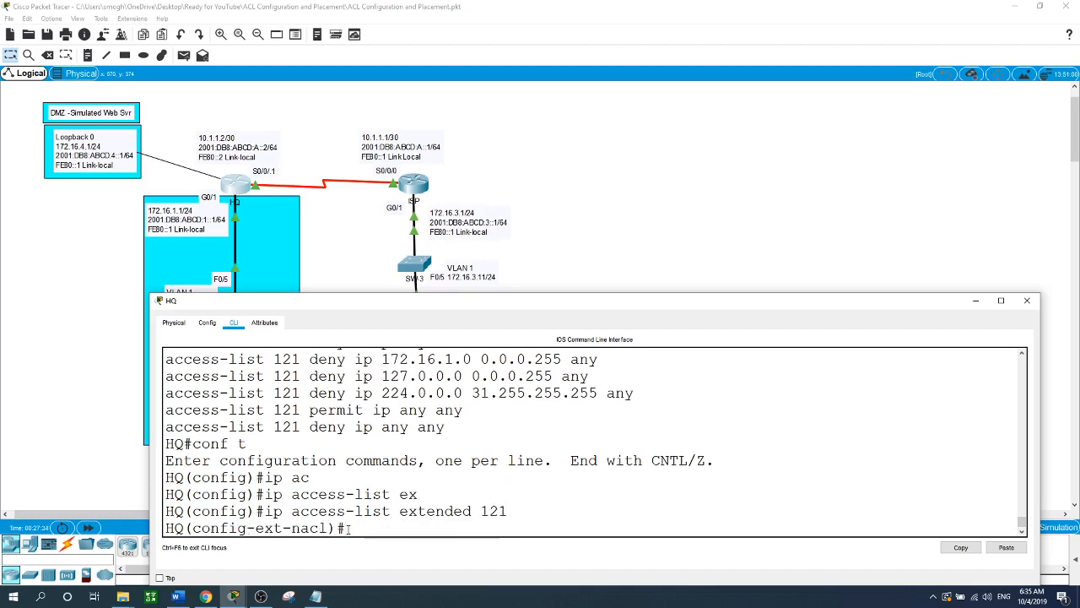
pyautogui.write('end')
pyautogui.press('Return')
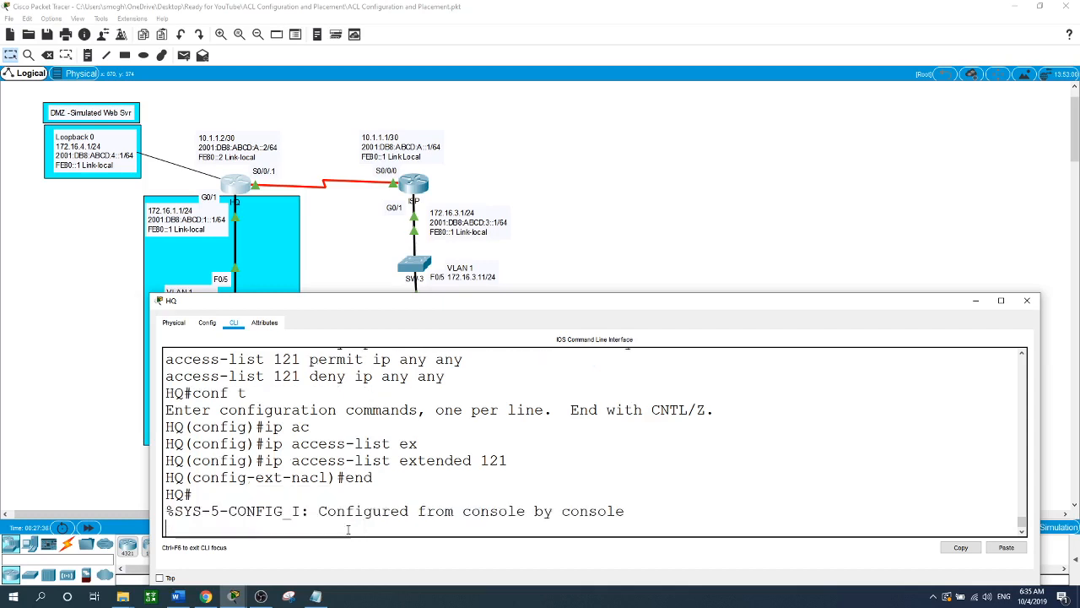
# Step: Run show access-lists on HQ and highlight entry 10 of extended access list 121 to identify its sequence number
pyautogui.write('show ac')
pyautogui.press('Tab')
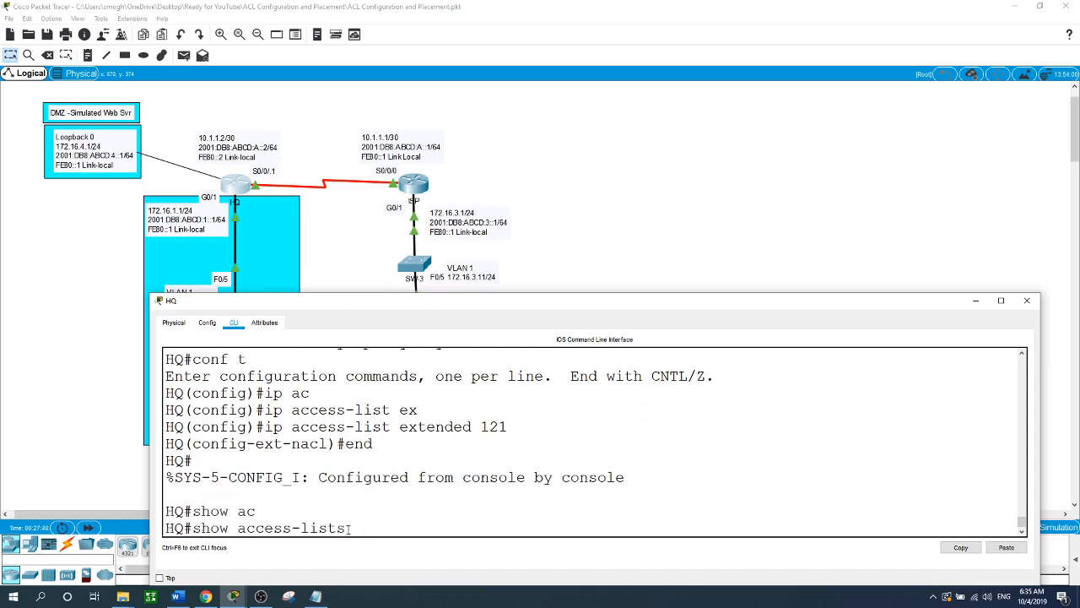
pyautogui.press('Return')
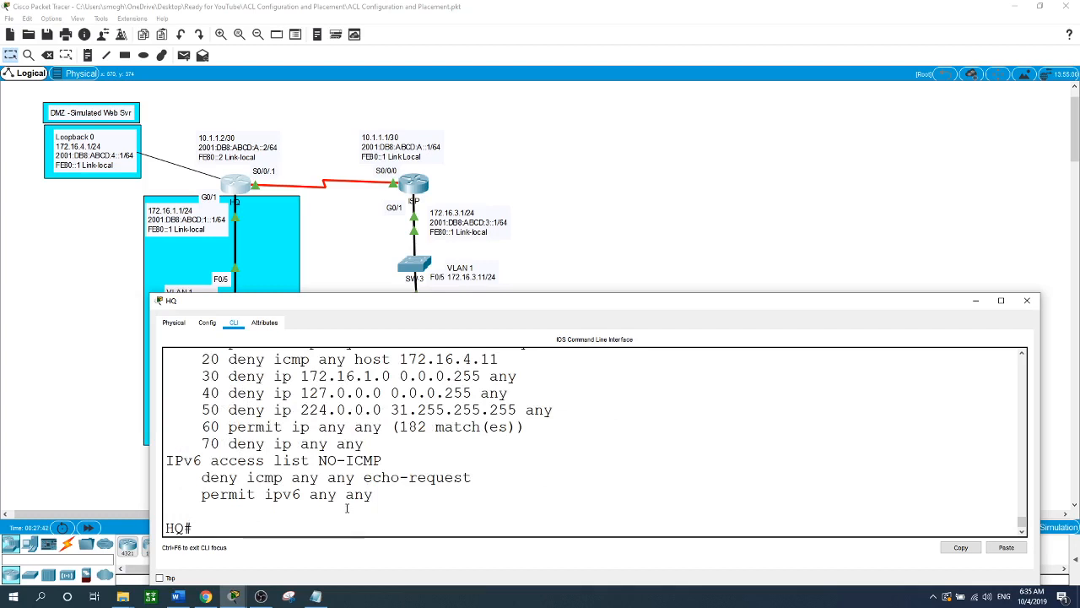
pyautogui.scroll(3, 348, 523)
pyautogui.scroll(-2, 348, 498)
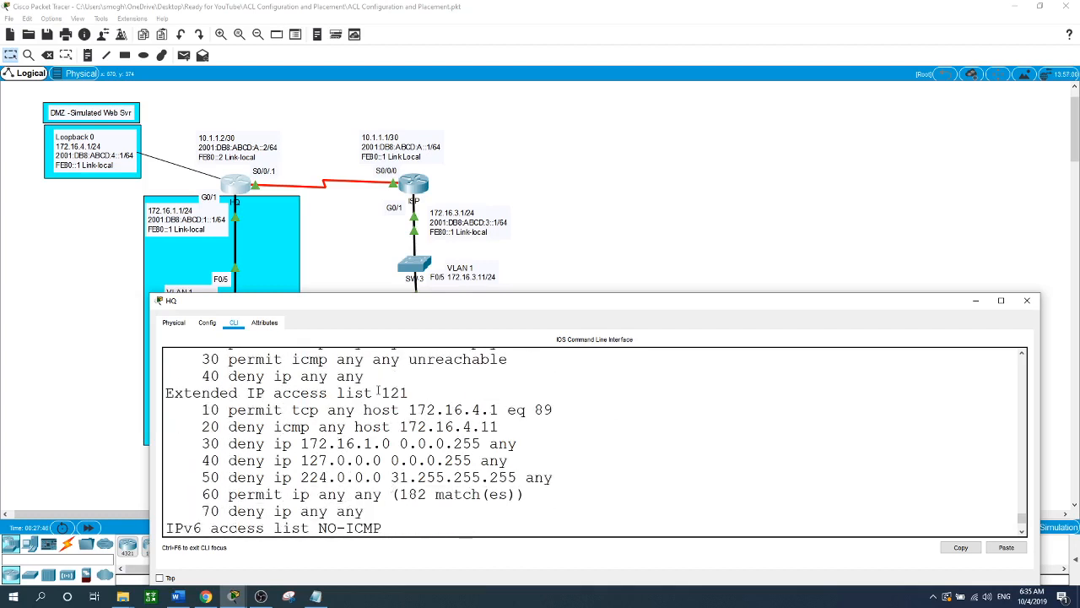
pyautogui.moveTo(382, 393); pyautogui.dragTo(410, 392)
pyautogui.moveTo(194, 411); pyautogui.dragTo(560, 418)
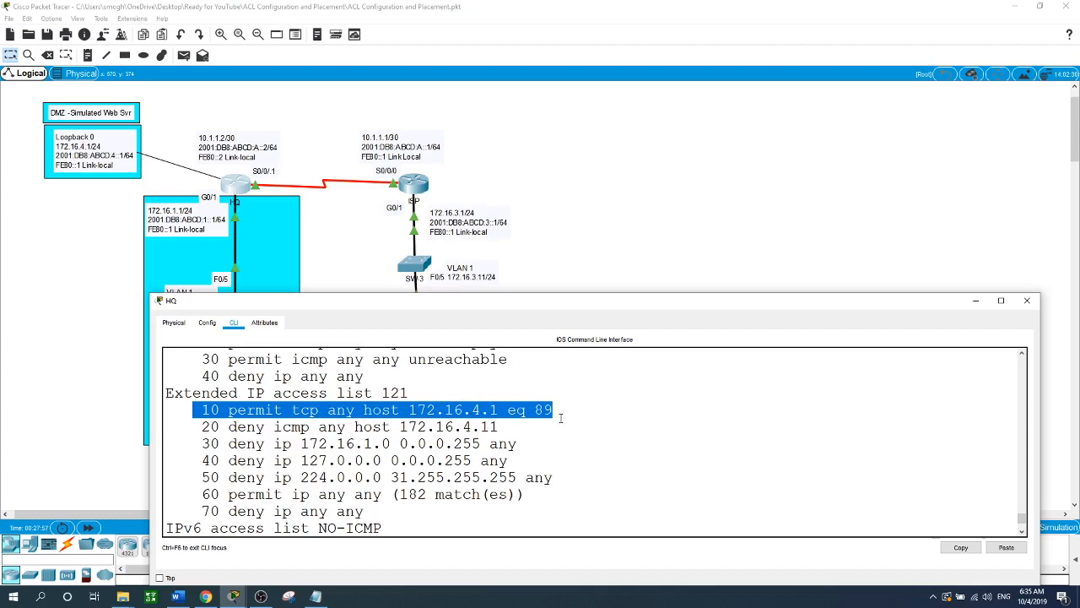
# Step: Enter configuration of extended access list 121 on HQ and remove its entry 10 with no 10
pyautogui.click(381, 509)
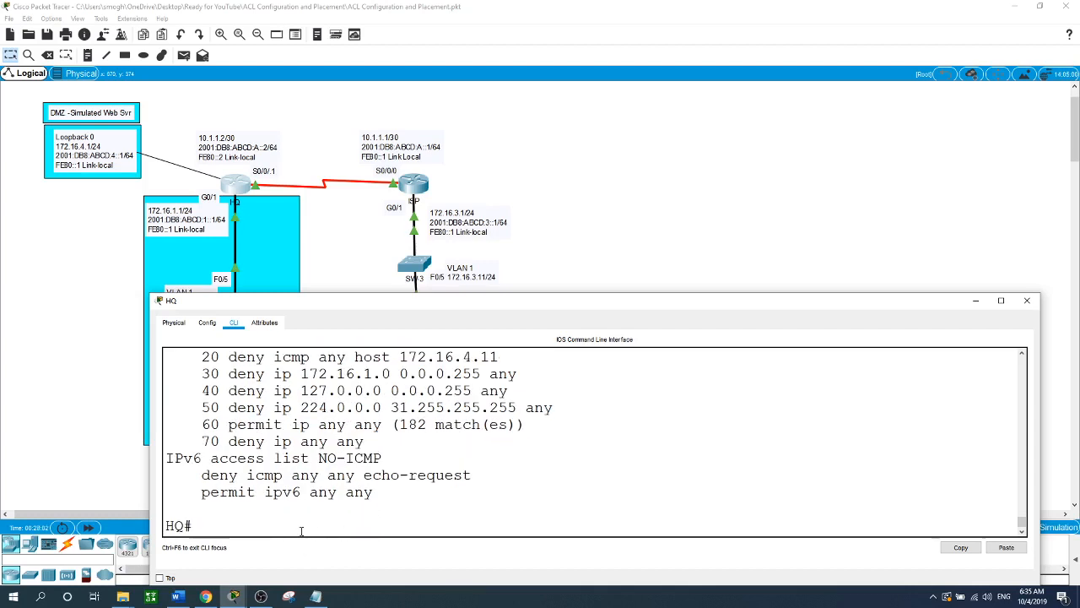
pyautogui.write('conf t')
pyautogui.press('Return')
pyautogui.write('ip ac')
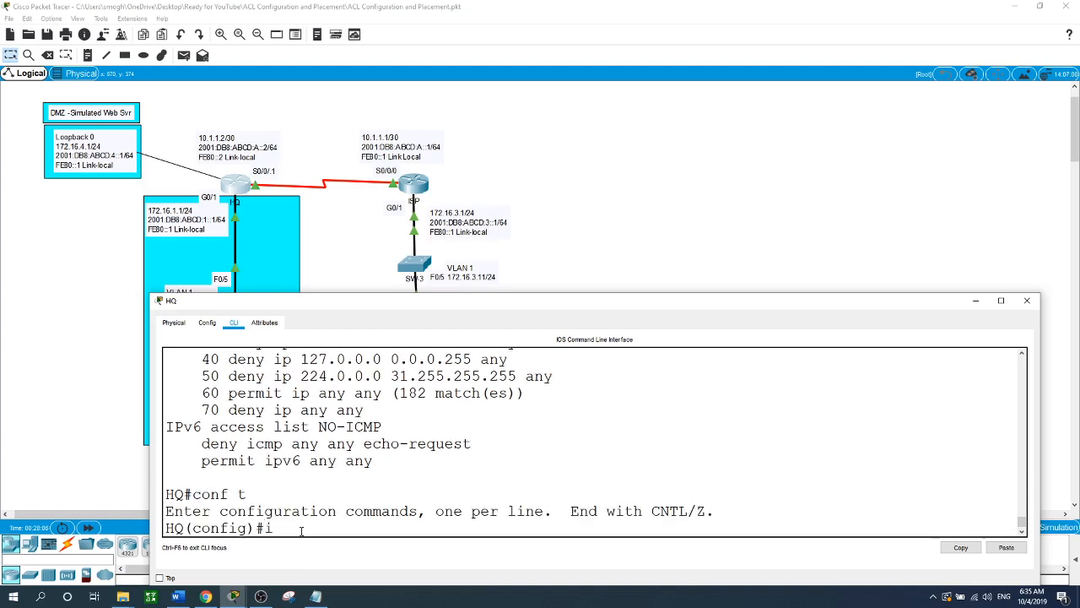
pyautogui.press('Tab')
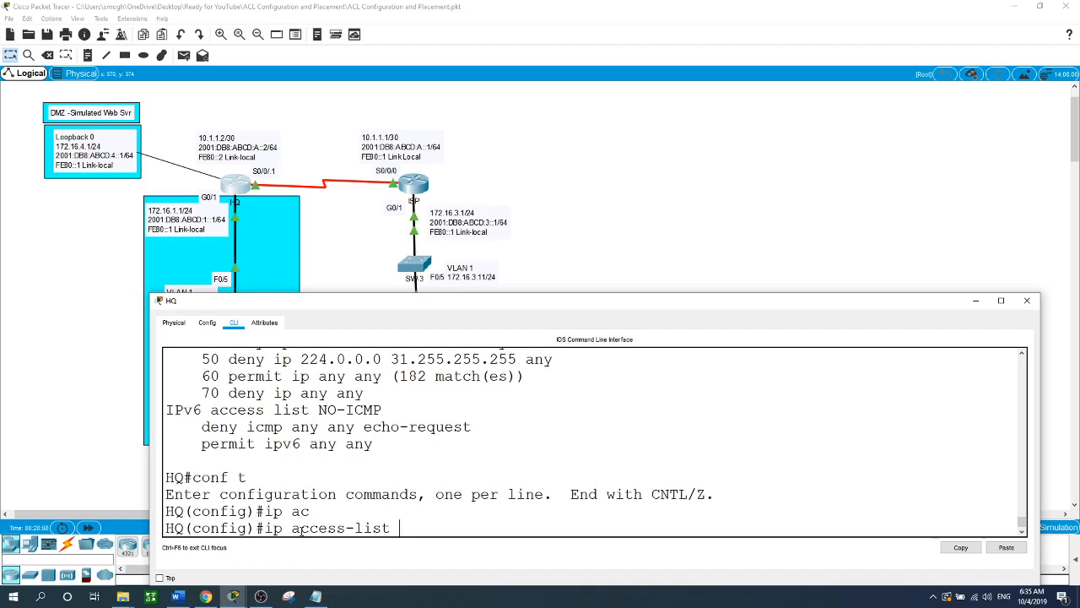
pyautogui.write('12')
pyautogui.press('BackSpace')
pyautogui.press('BackSpace')
pyautogui.write('ex')
pyautogui.press('Tab')
pyautogui.write('121')
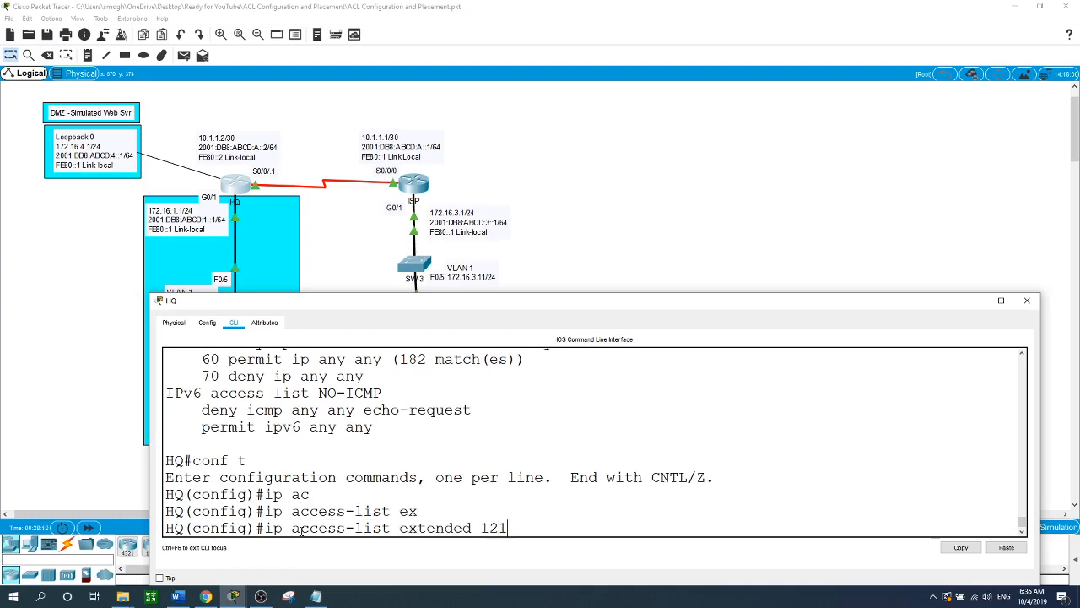
pyautogui.press('Return')
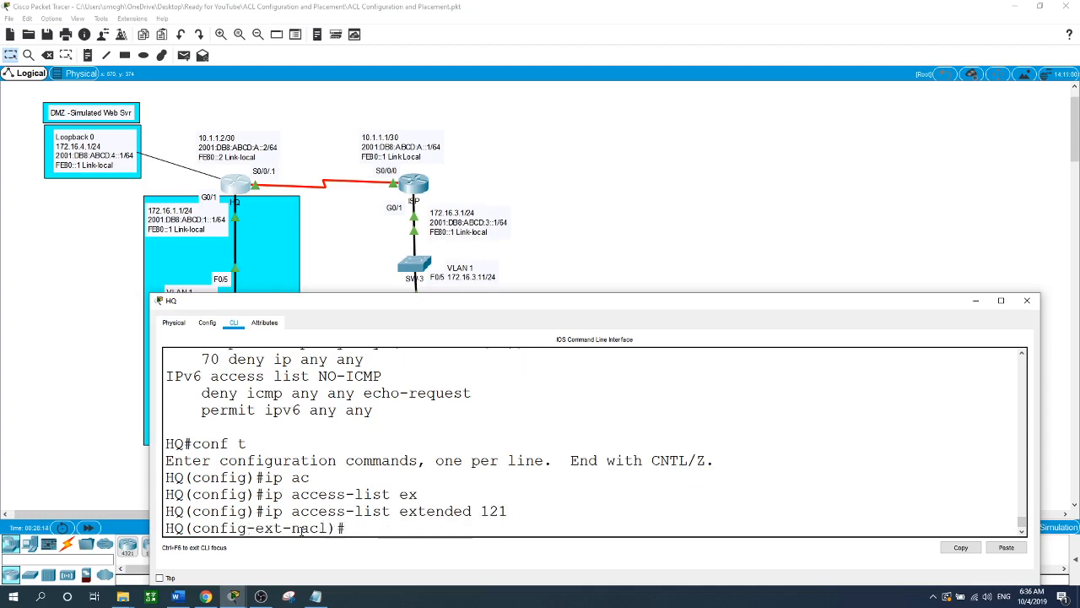
pyautogui.write('no 10')
pyautogui.press('Return')
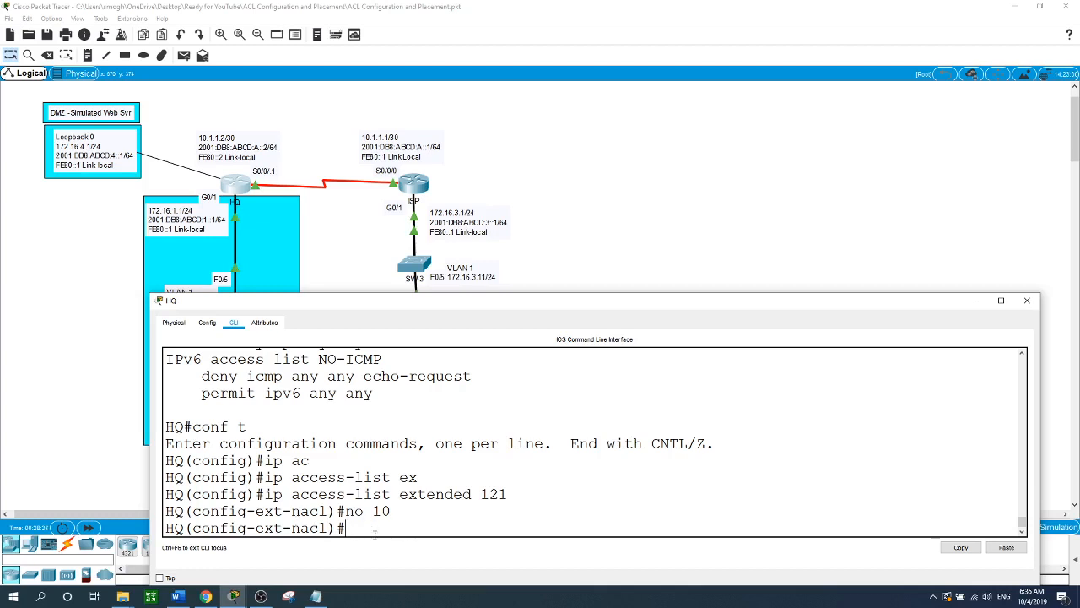
# Step: Add entry 10 permit tcp any host 172.16.4.1 eq 80 to access list 121 and return to privileged EXEC mode
pyautogui.write('10 permit tcp any host ')
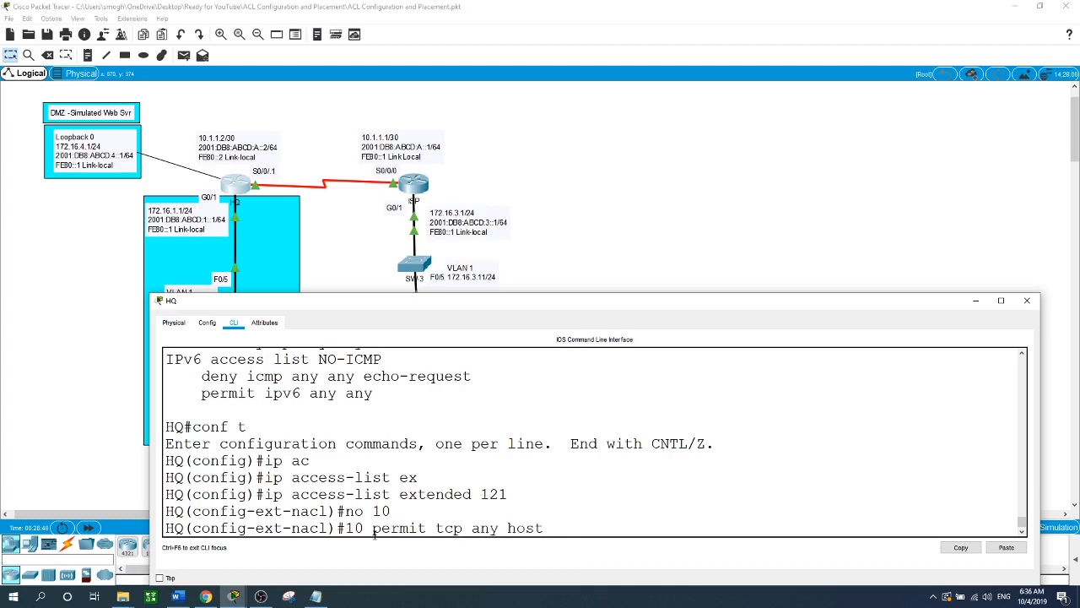
pyautogui.write('172.16.')
pyautogui.write('4.')
pyautogui.write('1')
pyautogui.write(' eq ')
pyautogui.write('90')
pyautogui.press('BackSpace')
pyautogui.press('BackSpace')
pyautogui.write('80')
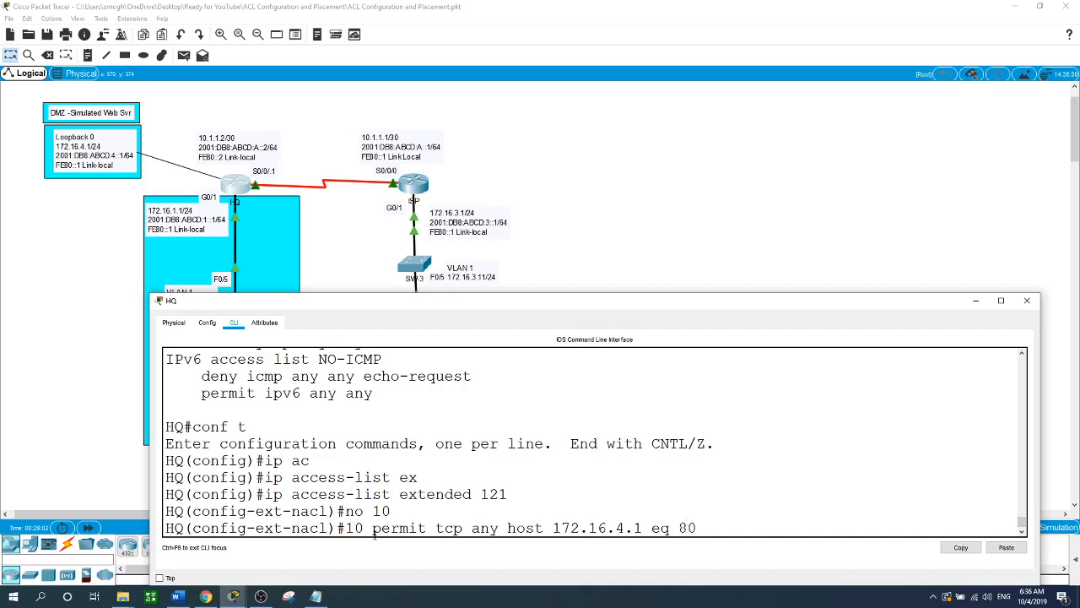
pyautogui.press('Return')
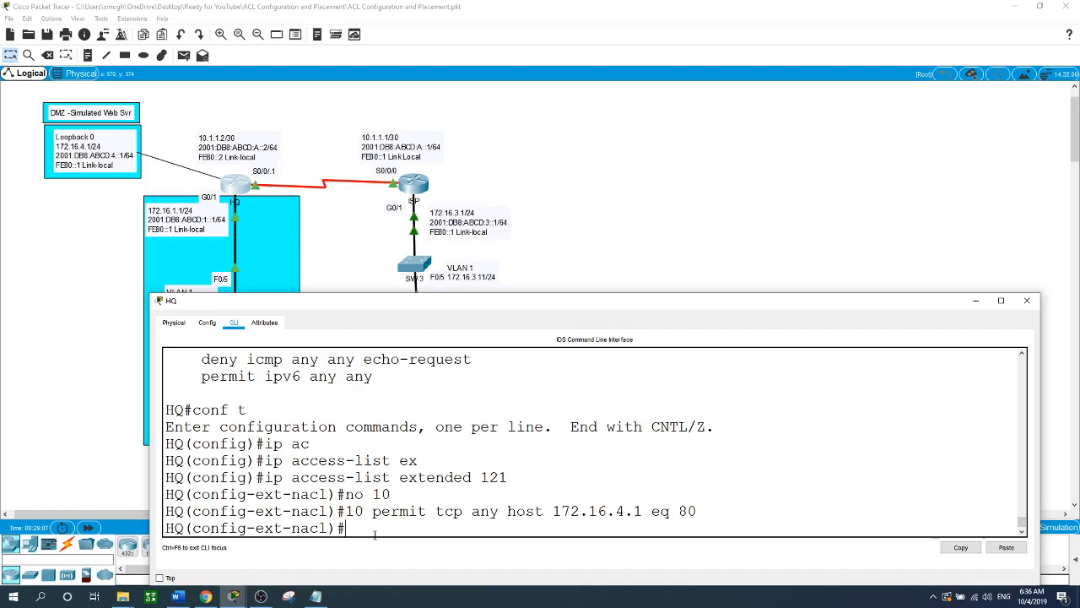
pyautogui.write('ed')
pyautogui.press('BackSpace')
pyautogui.write('nd')
pyautogui.press('Return')
# Step: Run show access-lists again and examine the rewritten entry 10 under extended access list 121
pyautogui.write('show')
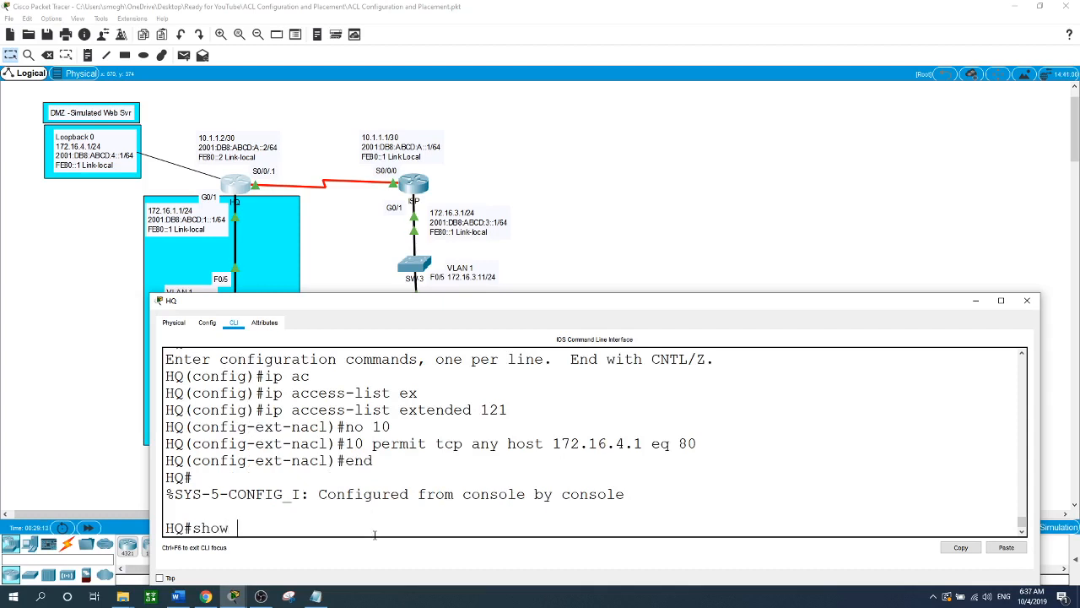
pyautogui.write(' ac')
pyautogui.press('Tab')
pyautogui.press('Return')
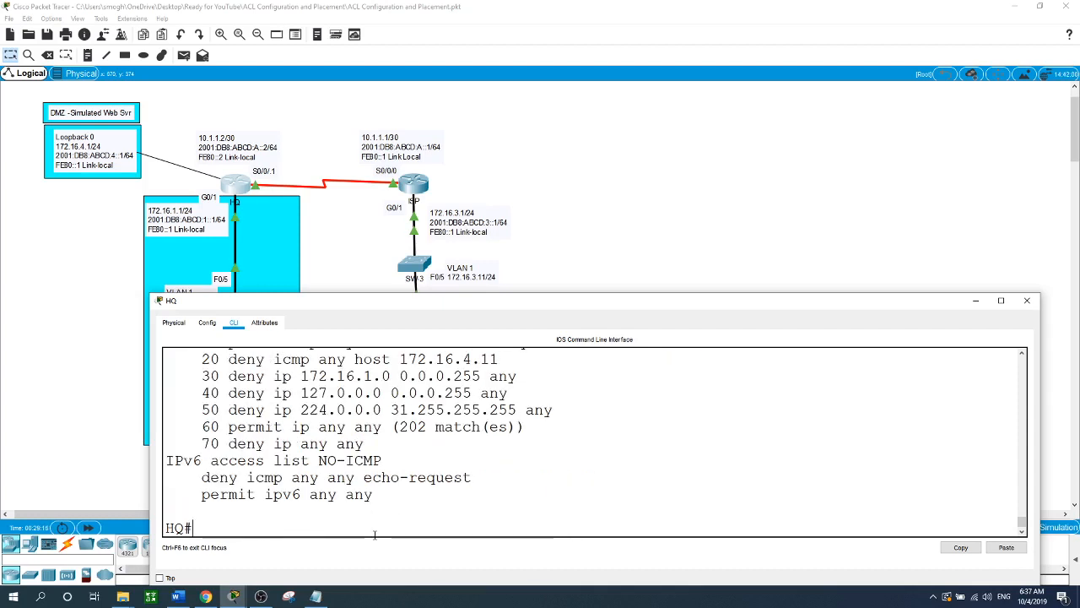
pyautogui.scroll(4, 363, 390)
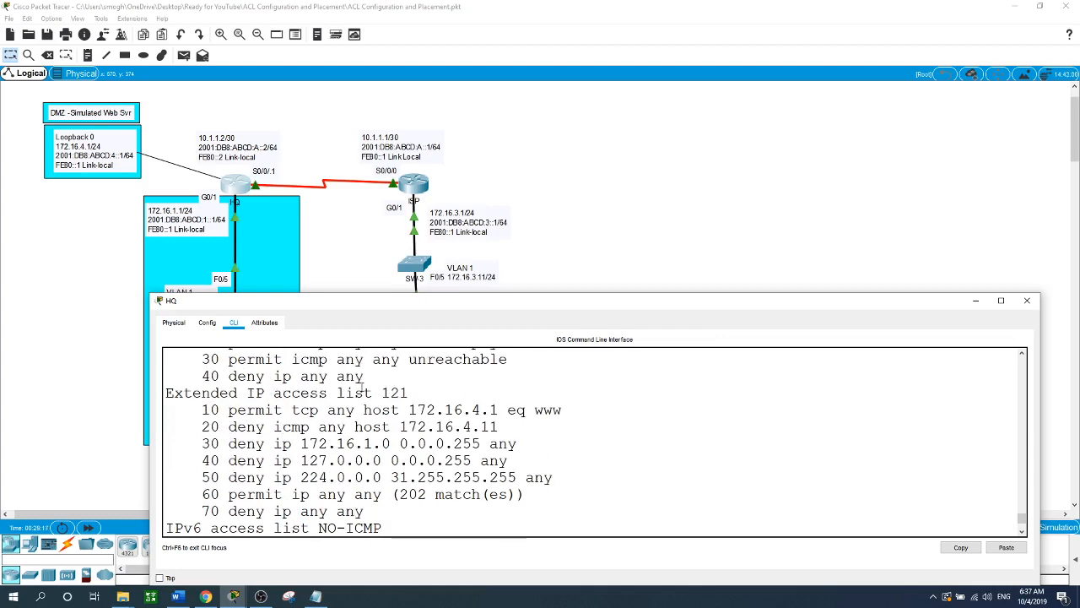
pyautogui.moveTo(382, 392); pyautogui.dragTo(412, 393)
pyautogui.moveTo(202, 409); pyautogui.dragTo(570, 409)
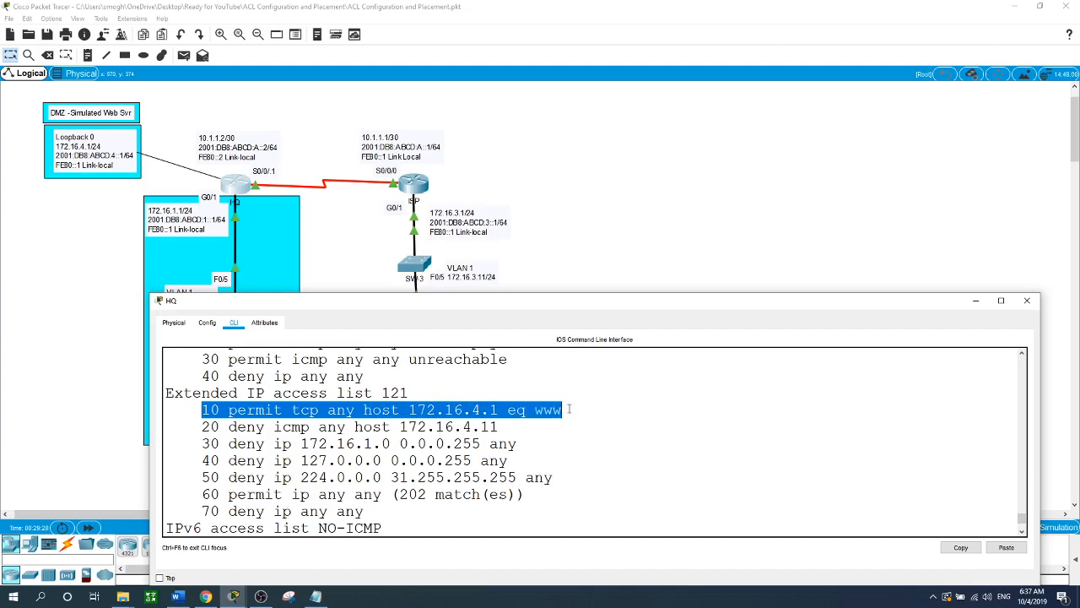
pyautogui.scroll(-2, 441, 506)
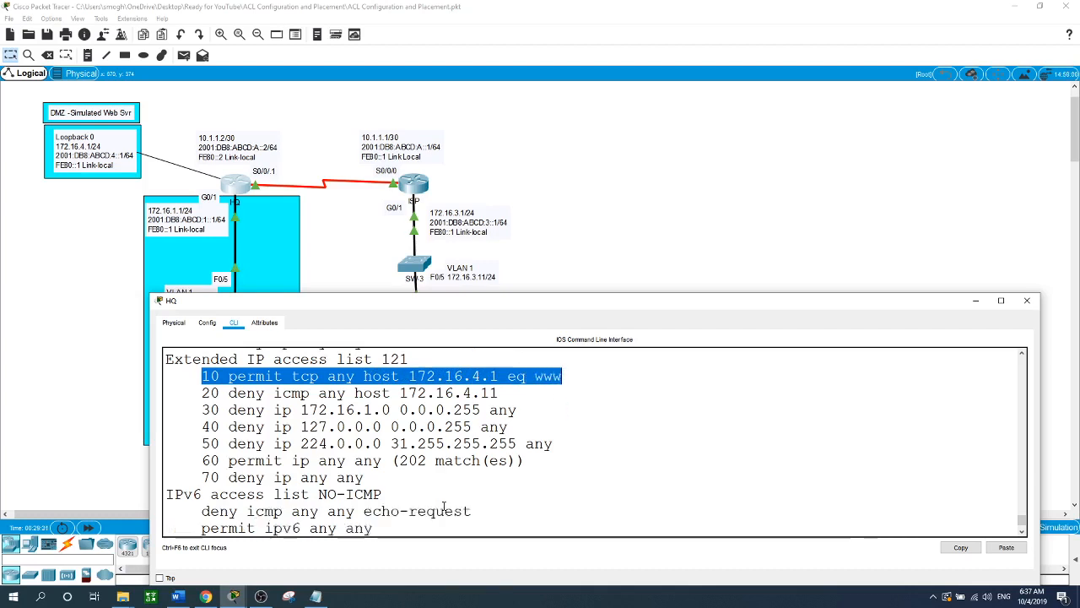
# Step: Reopen extended access list 121 in HQ's configuration mode and remove its entry 20 with no 20
pyautogui.click(245, 524)
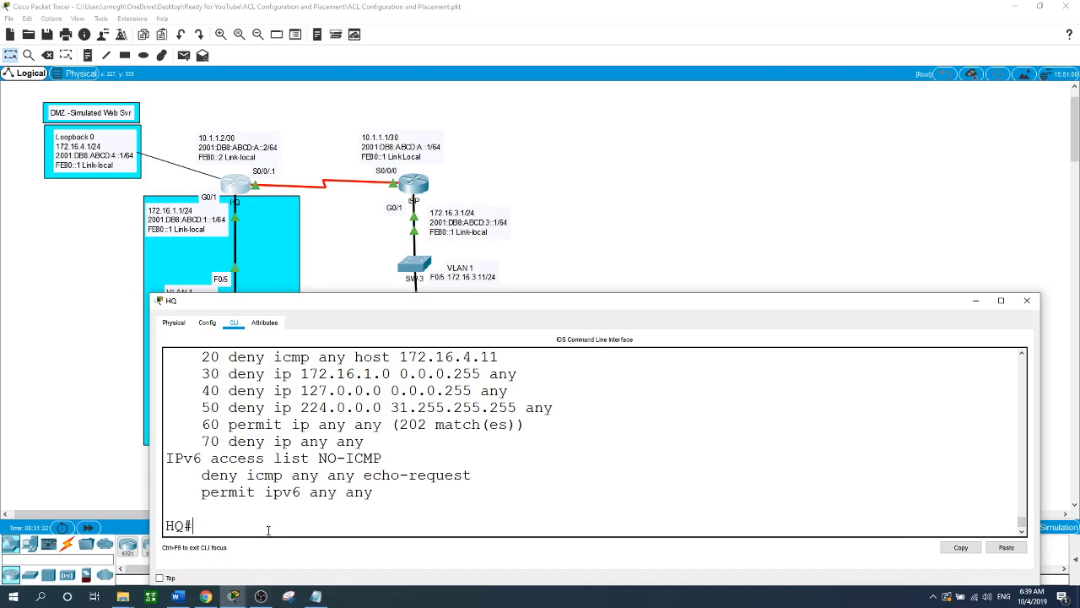
pyautogui.write('conf t')
pyautogui.press('Return')
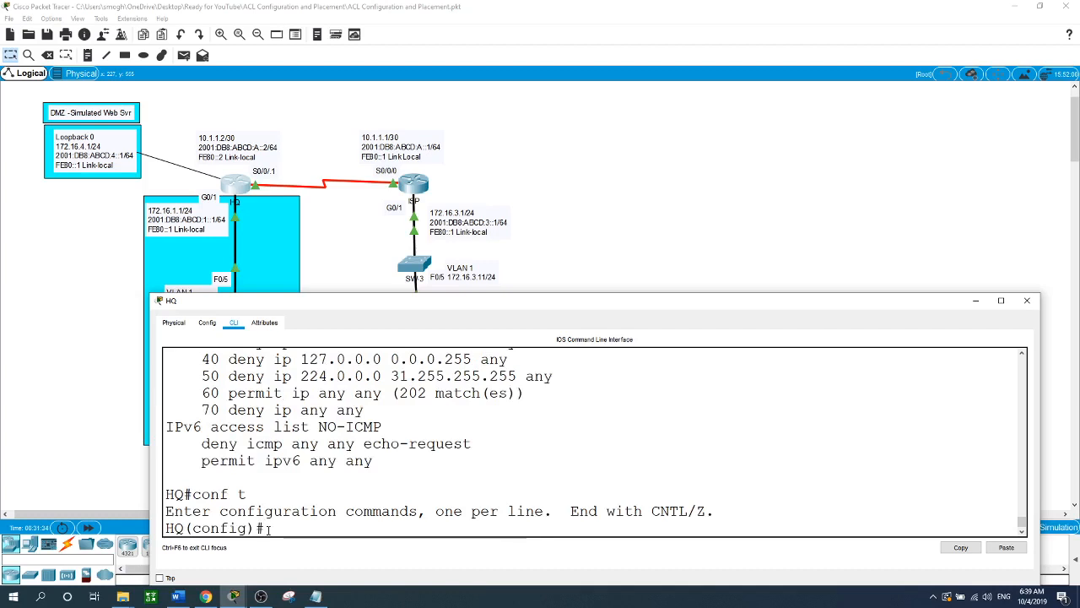
pyautogui.write('ip ac')
pyautogui.press('Tab')
pyautogui.write('ex')
pyautogui.press('Tab')
pyautogui.write('1')
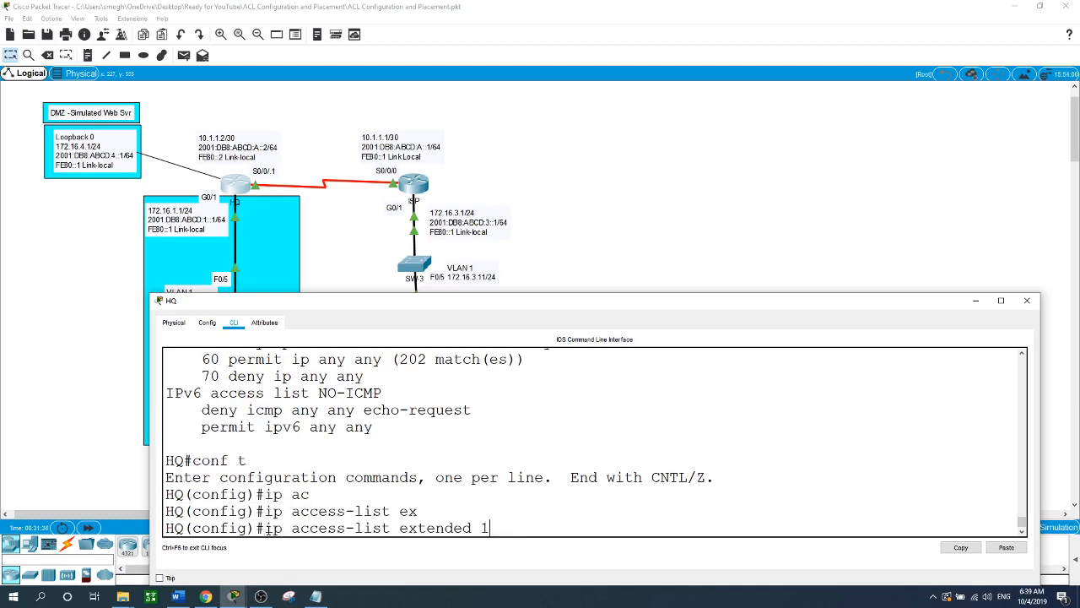
pyautogui.write('21')
pyautogui.press('Return')
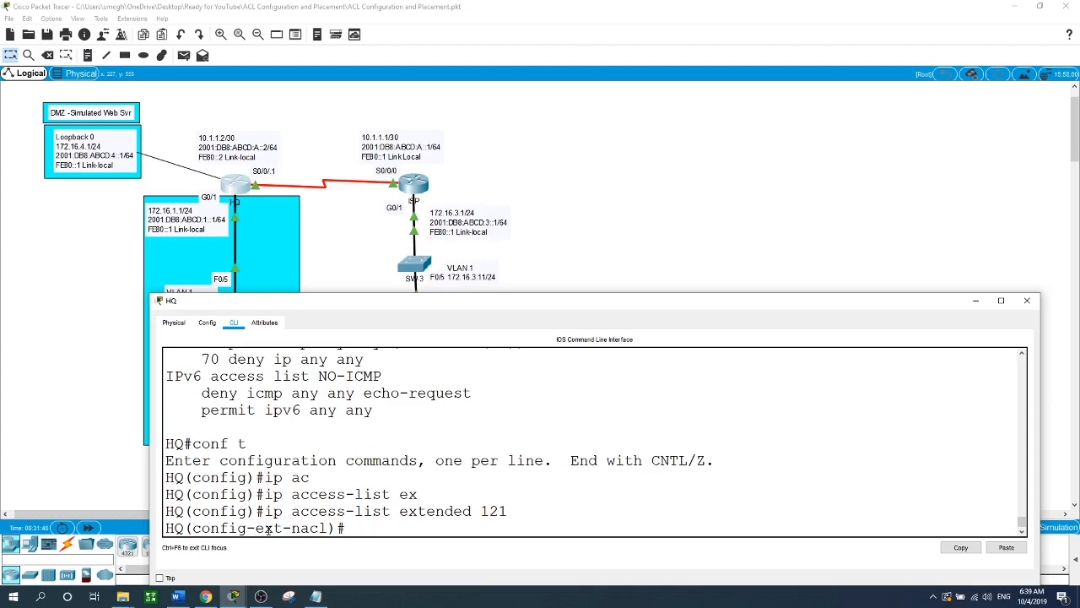
pyautogui.write('no 20')
pyautogui.press('Return')
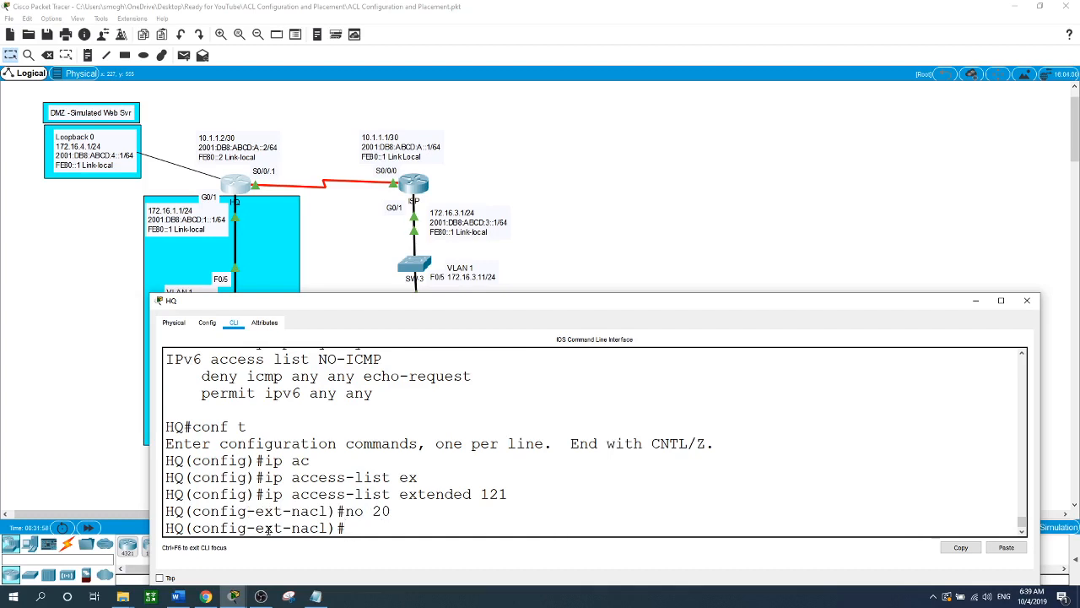
# Step: Add entry 20 deny icmp any host 172.16.4.1 to access list 121 and return to privileged EXEC mode
pyautogui.write('20 ')
pyautogui.write('deny ')
pyautogui.write('imcp')
pyautogui.press('BackSpace')
pyautogui.press('BackSpace')
pyautogui.press('BackSpace')
pyautogui.write('cmp any host ')
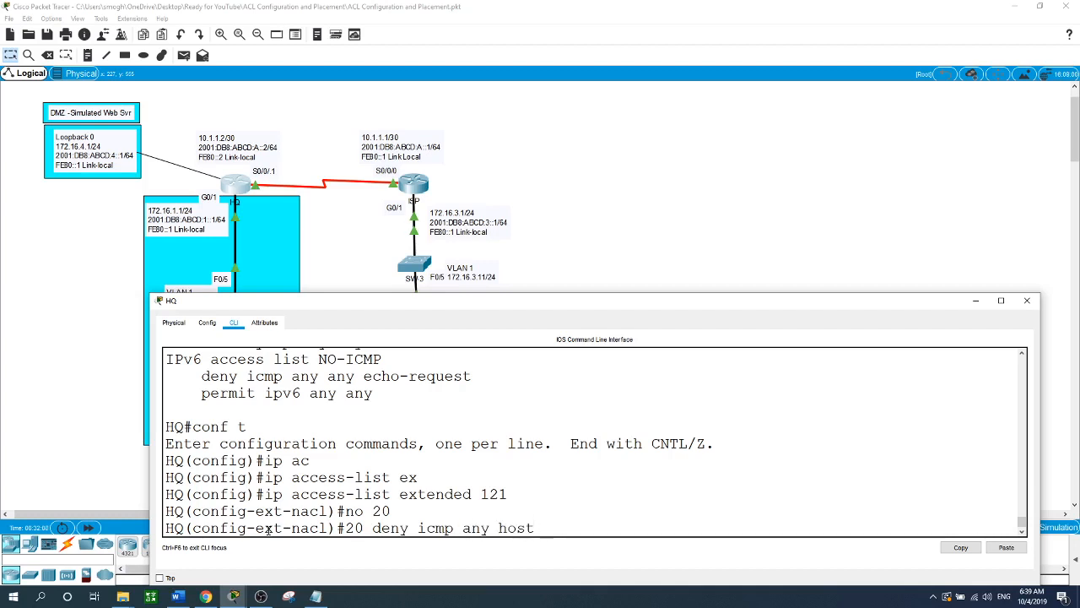
pyautogui.write('172.16.4.1')
pyautogui.press('Return')
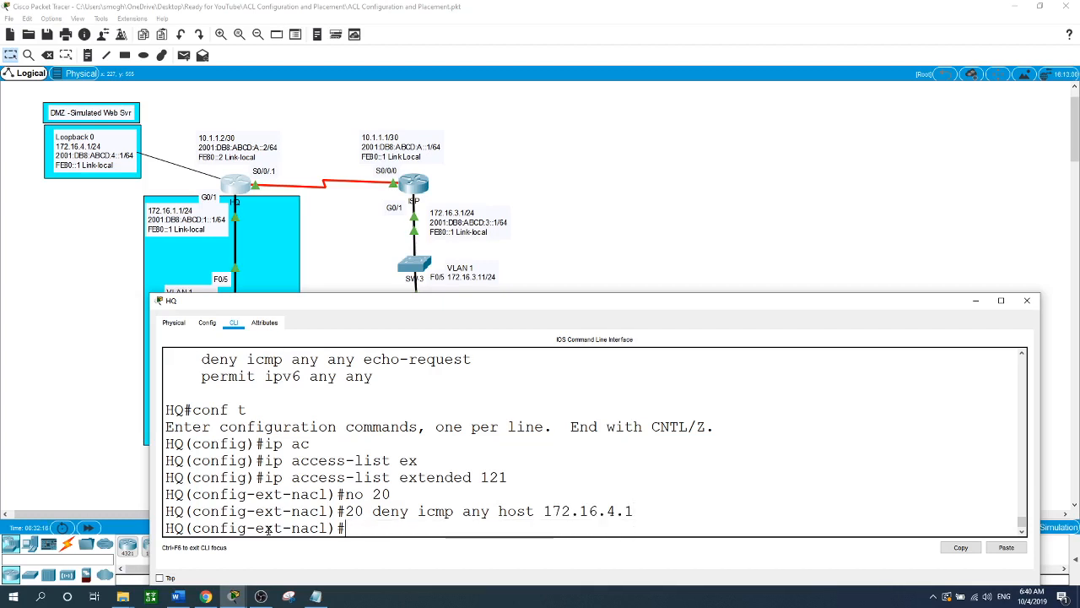
pyautogui.write('end')
pyautogui.press('Return')
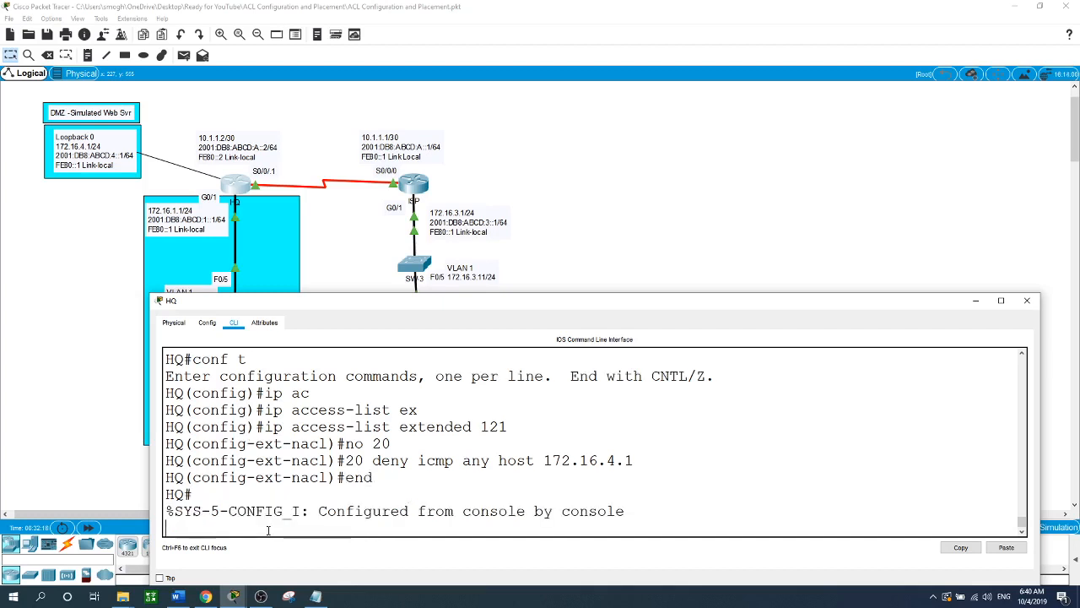
pyautogui.press('Return')
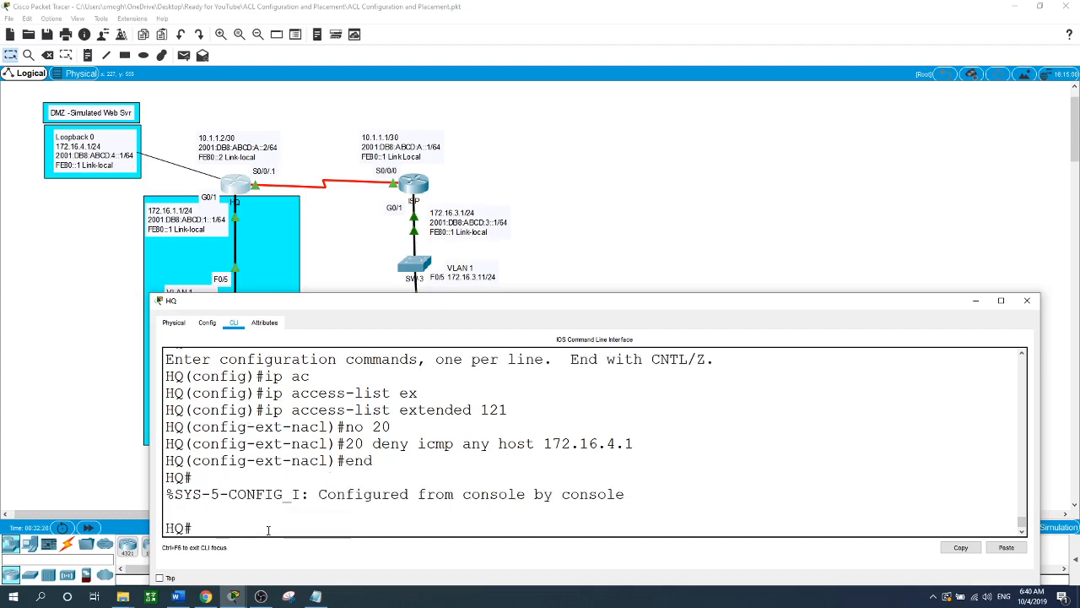
# Step: List HQ's access lists with show ac and highlight entry 20 of list 121 to check its host address
pyautogui.write('show ac')
pyautogui.press('Return')
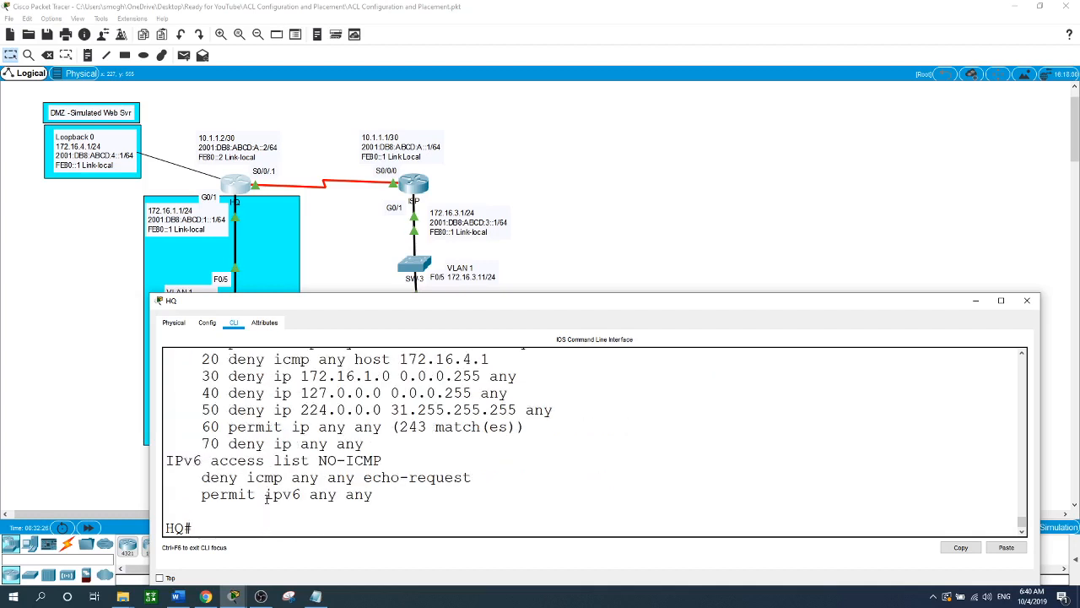
pyautogui.scroll(1, 267, 498)
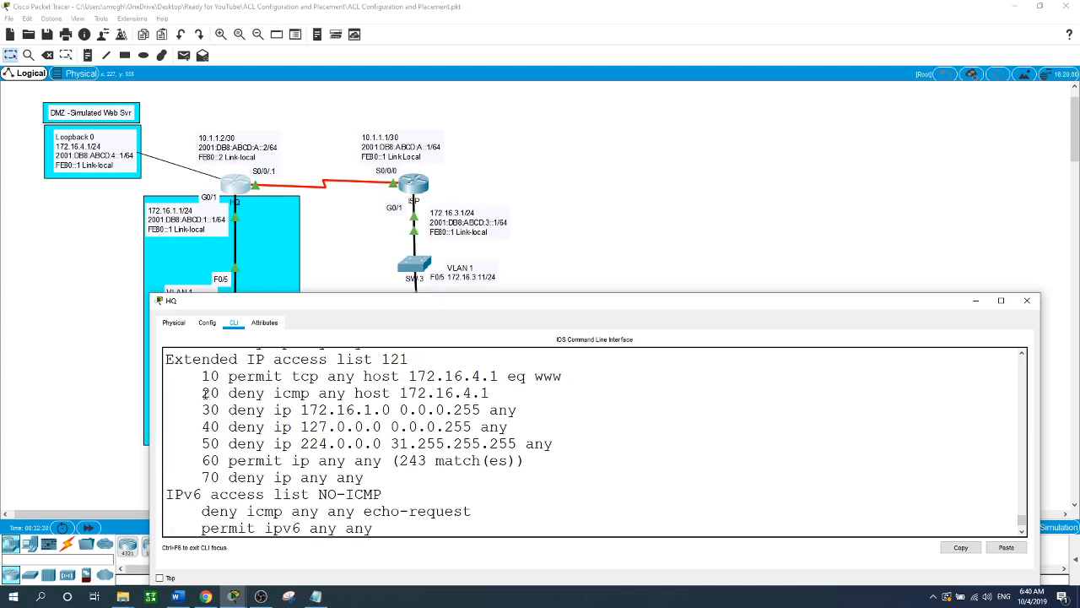
pyautogui.moveTo(203, 392); pyautogui.dragTo(490, 394)
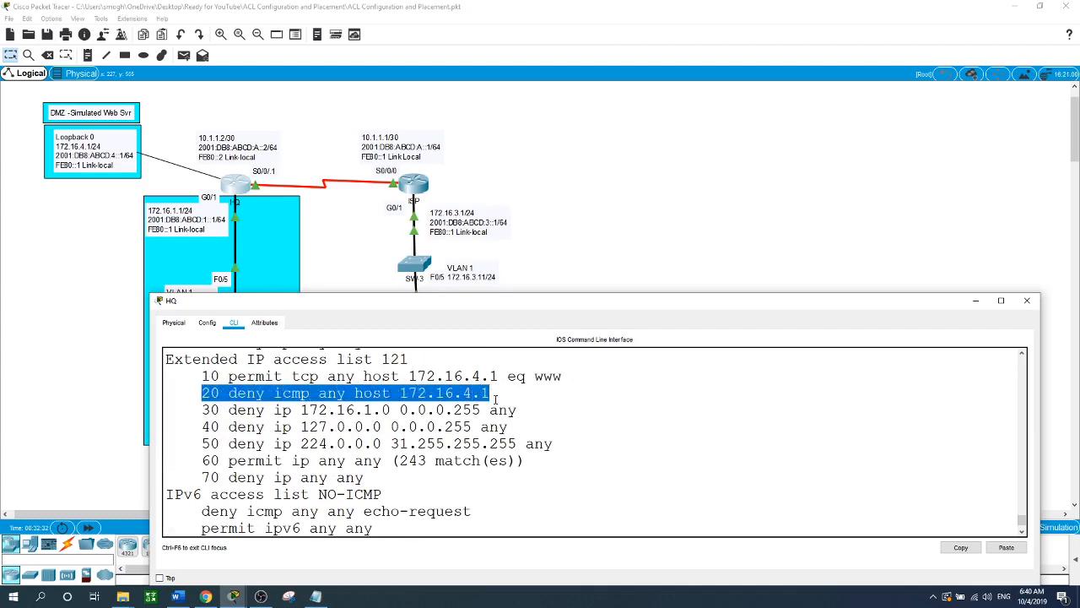
# Step: Display HQ's full running configuration with show run
pyautogui.scroll(-1, 487, 467)
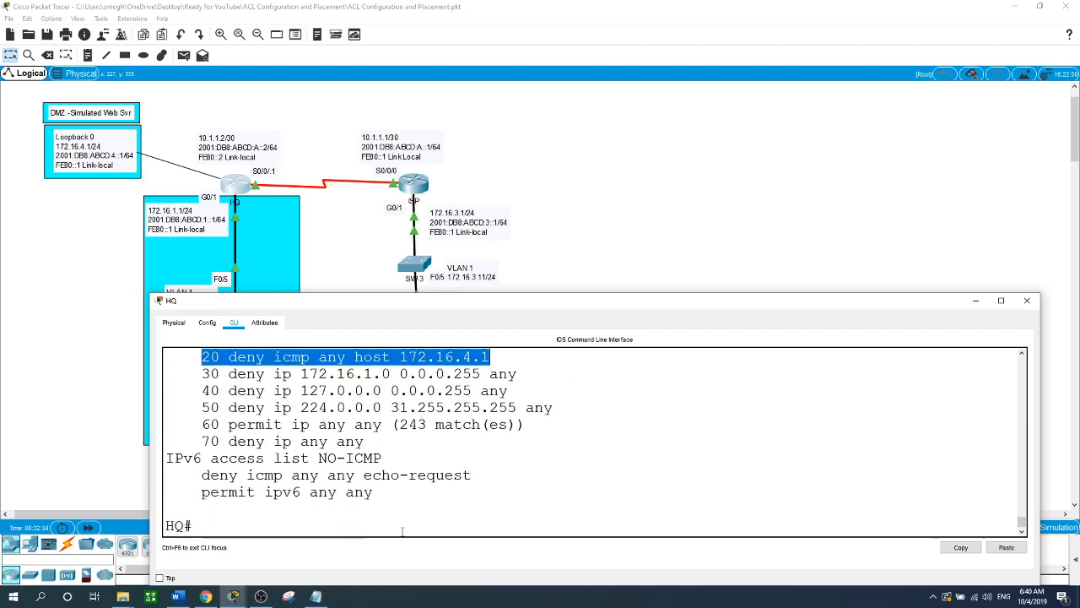
pyautogui.click(301, 526)
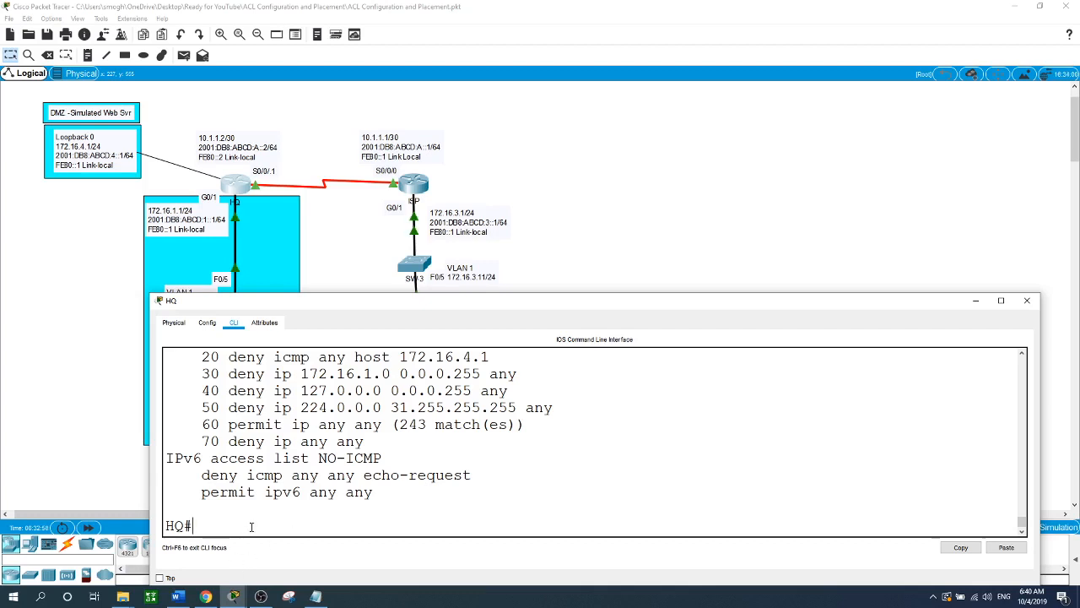
pyautogui.write('show run')
pyautogui.press('Return')
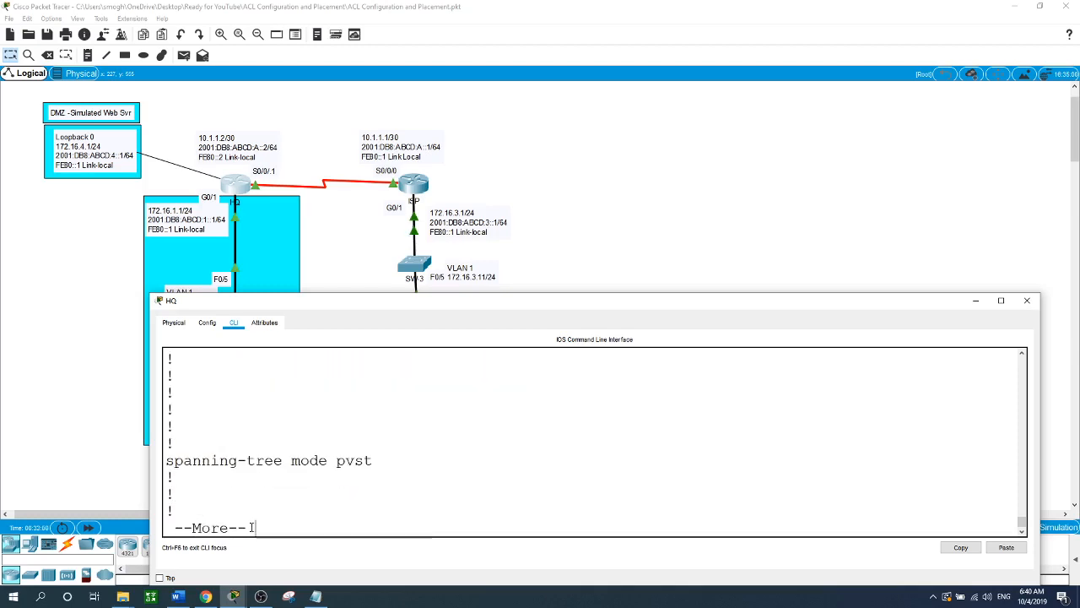
pyautogui.press('space')
pyautogui.press('space')
pyautogui.press('space')
# Step: Locate interface Serial0/0/1 in the running configuration, highlight its ip access-group line to check the ACL's direction, and return to the topology
pyautogui.scroll(4, 250, 527)
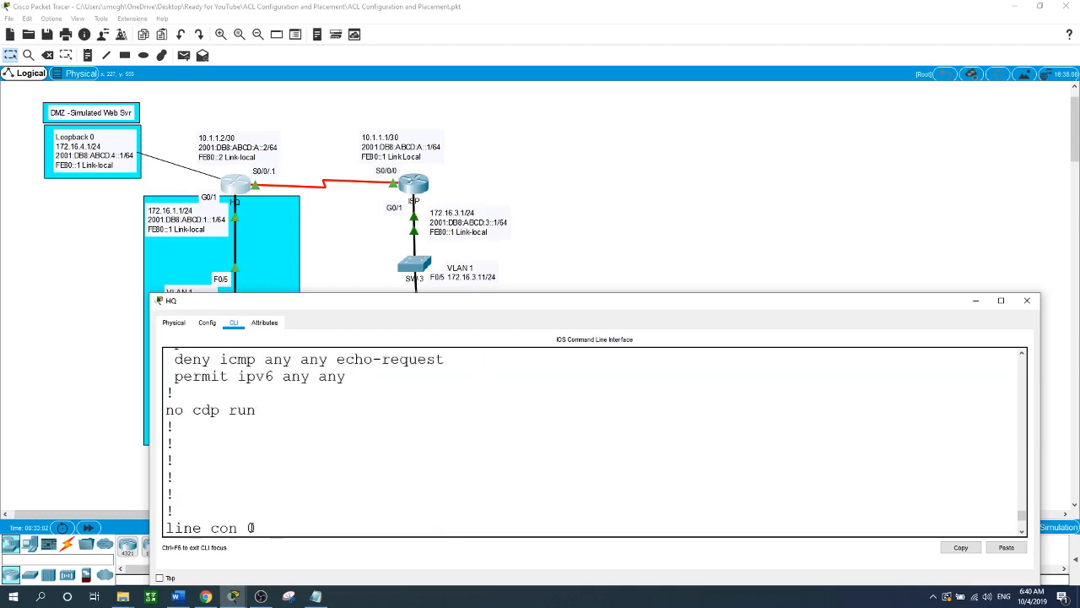
pyautogui.scroll(2, 250, 527)
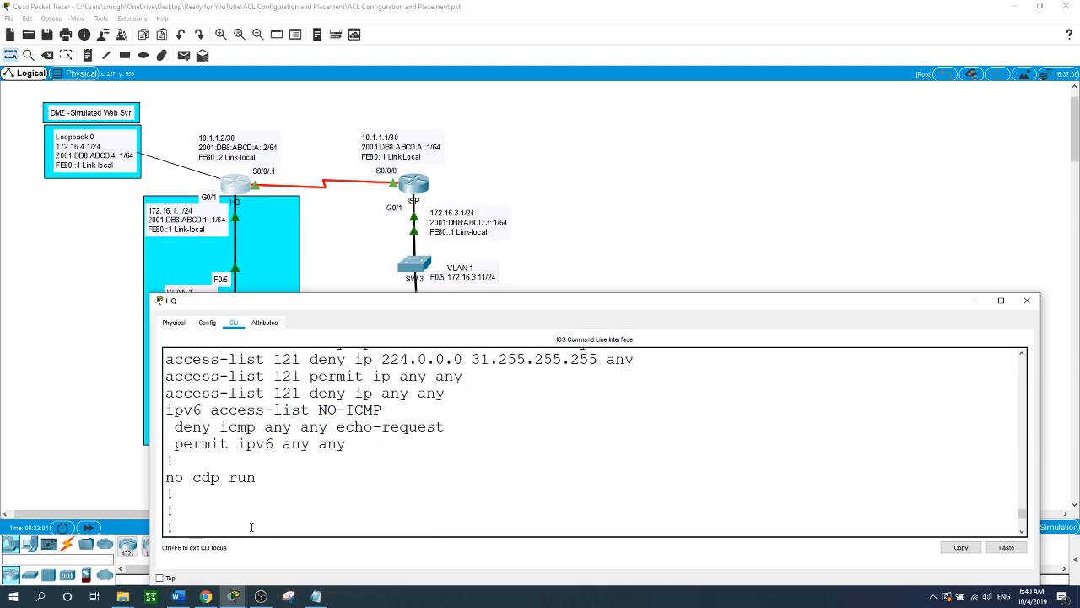
pyautogui.scroll(12, 251, 528)
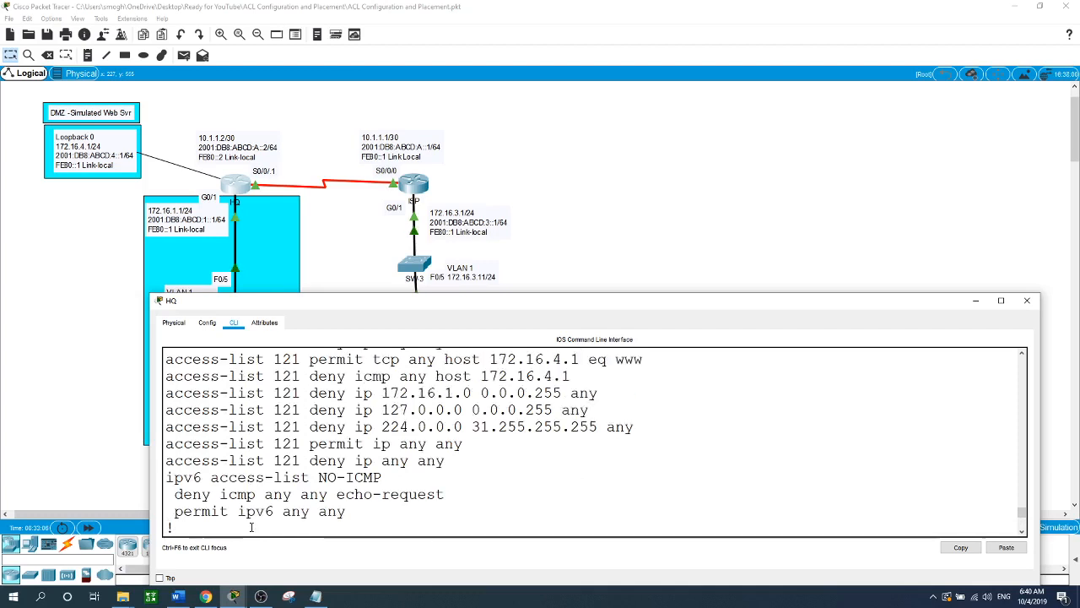
pyautogui.scroll(5, 251, 527)
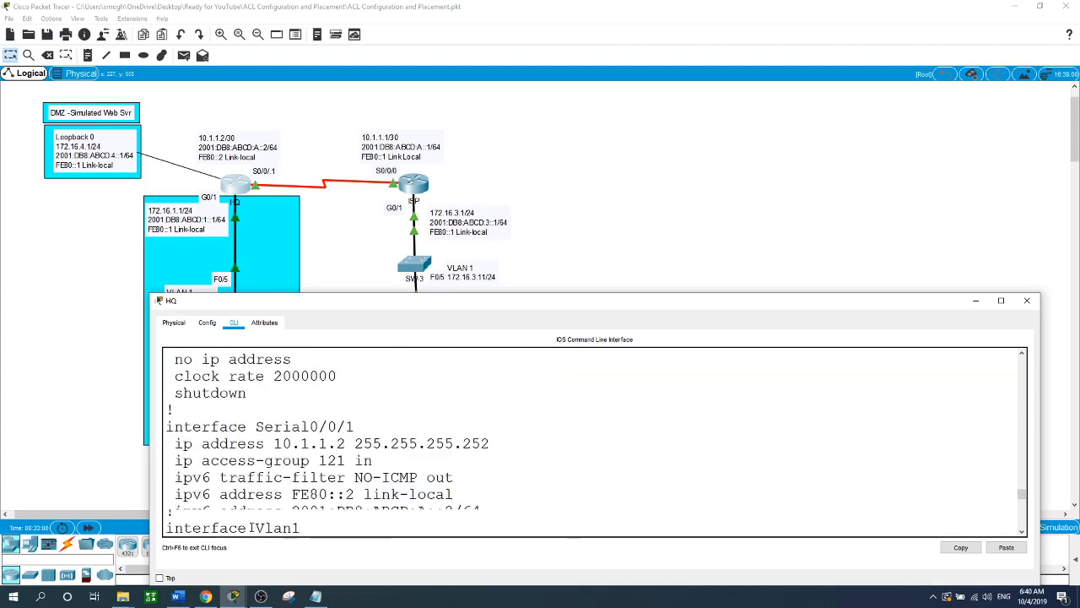
pyautogui.scroll(-3, 252, 527)
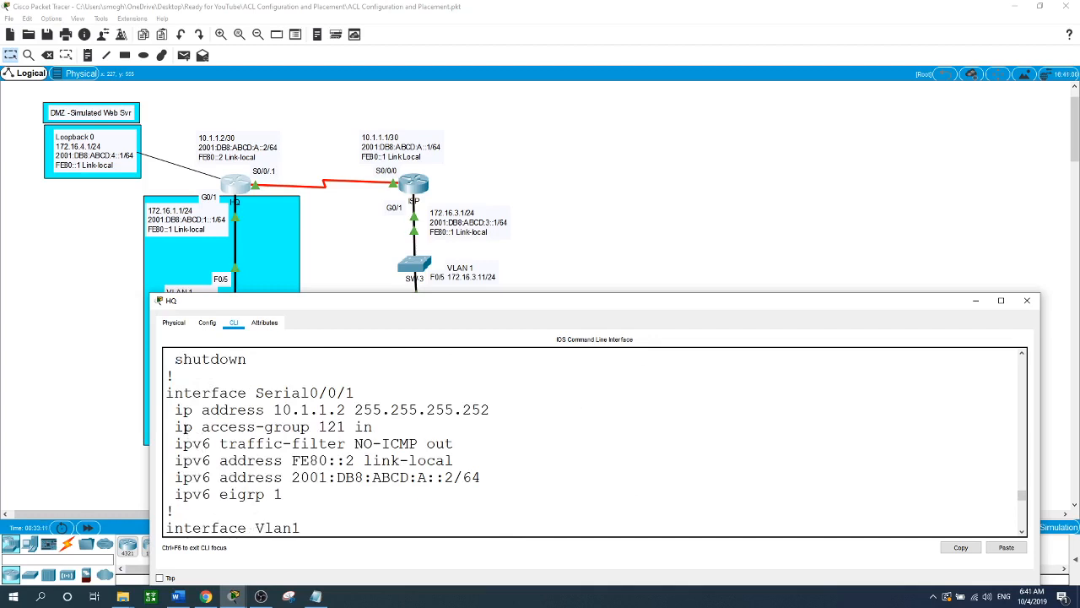
pyautogui.moveTo(184, 427); pyautogui.dragTo(384, 428)
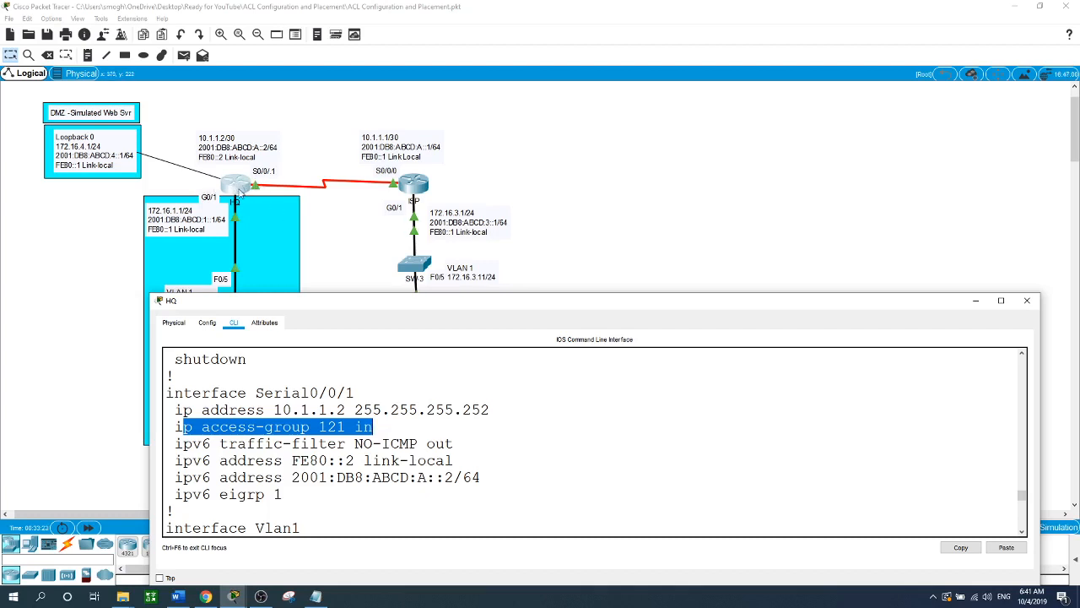
pyautogui.click(376, 250)
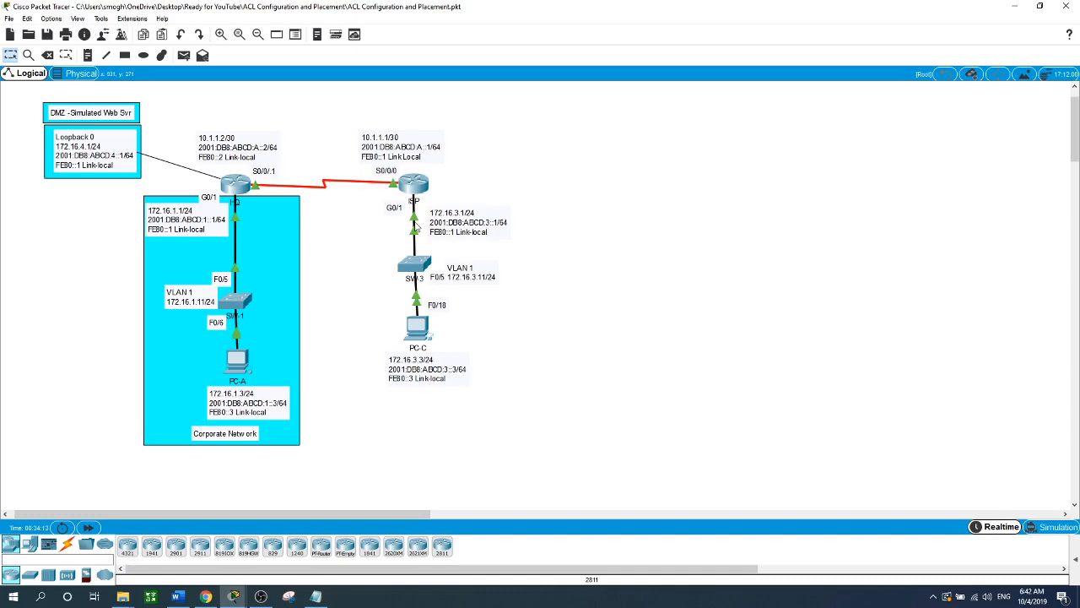
# Step: Reopen HQ's command line and list its access lists with show access-lists
pyautogui.click(234, 186)
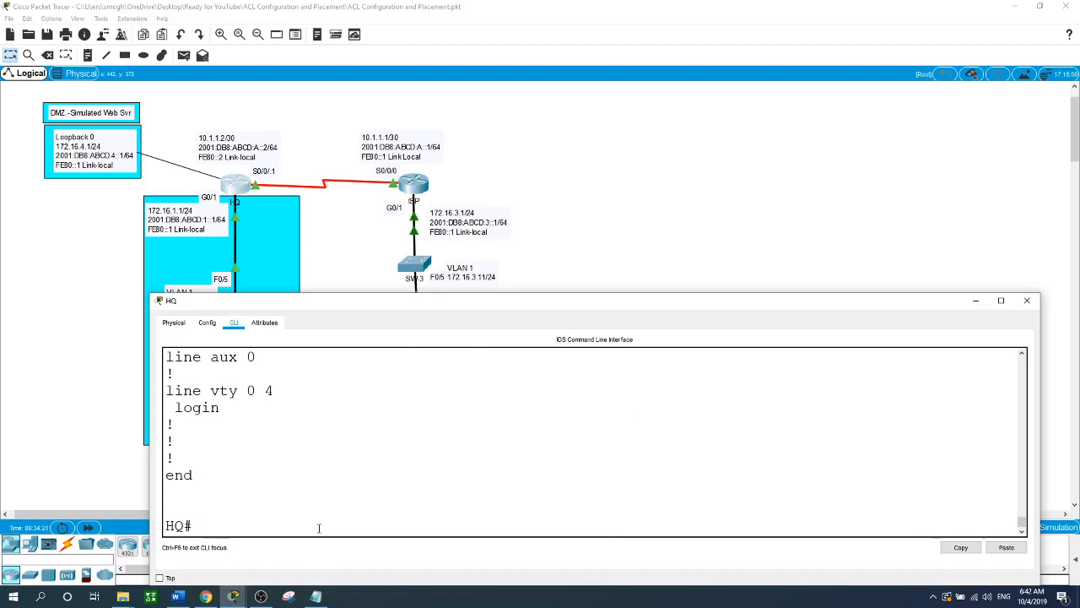
pyautogui.write('show acc')
pyautogui.press('Tab')
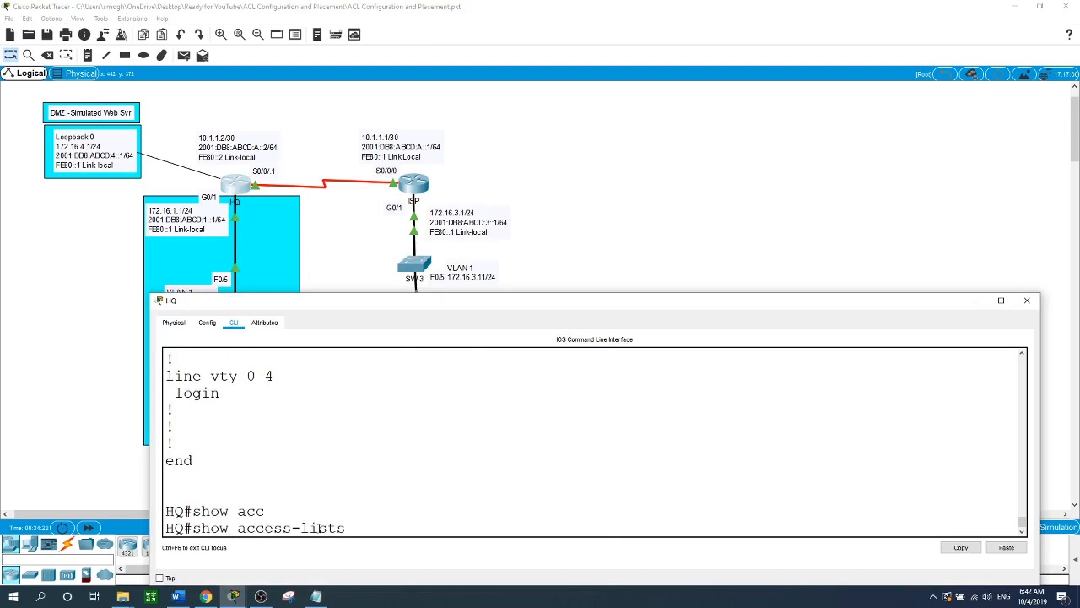
pyautogui.press('Return')
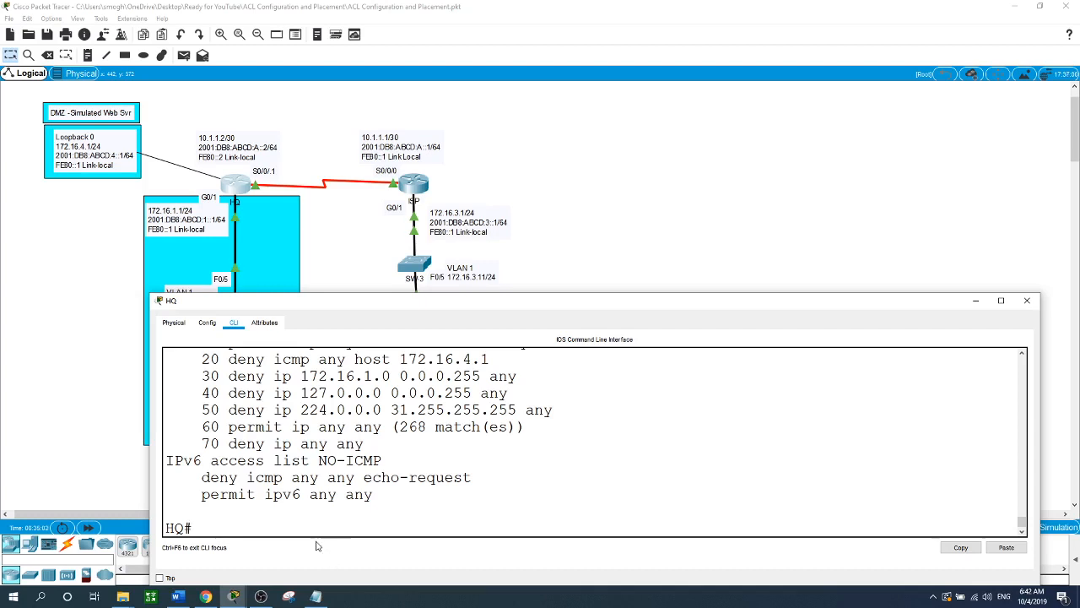
# Step: Run show run on HQ and highlight the IPv6 traffic filter's name under Serial0/0/1 to check how it is applied
pyautogui.write('show run')
pyautogui.press('Return')
pyautogui.press('space')
pyautogui.press('space')
pyautogui.press('space')
pyautogui.press('space')
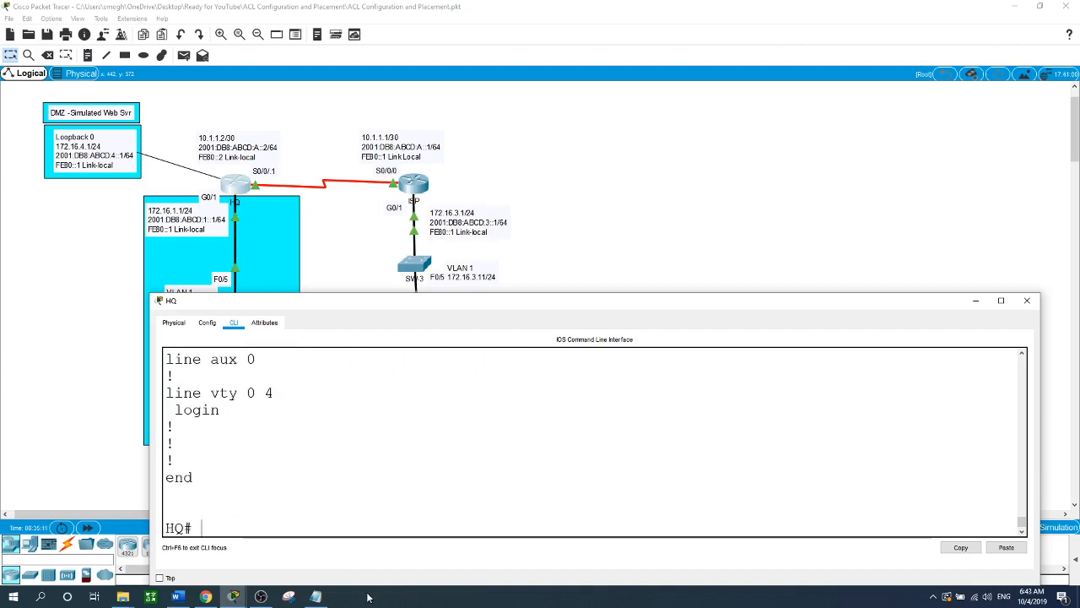
pyautogui.scroll(10, 374, 478)
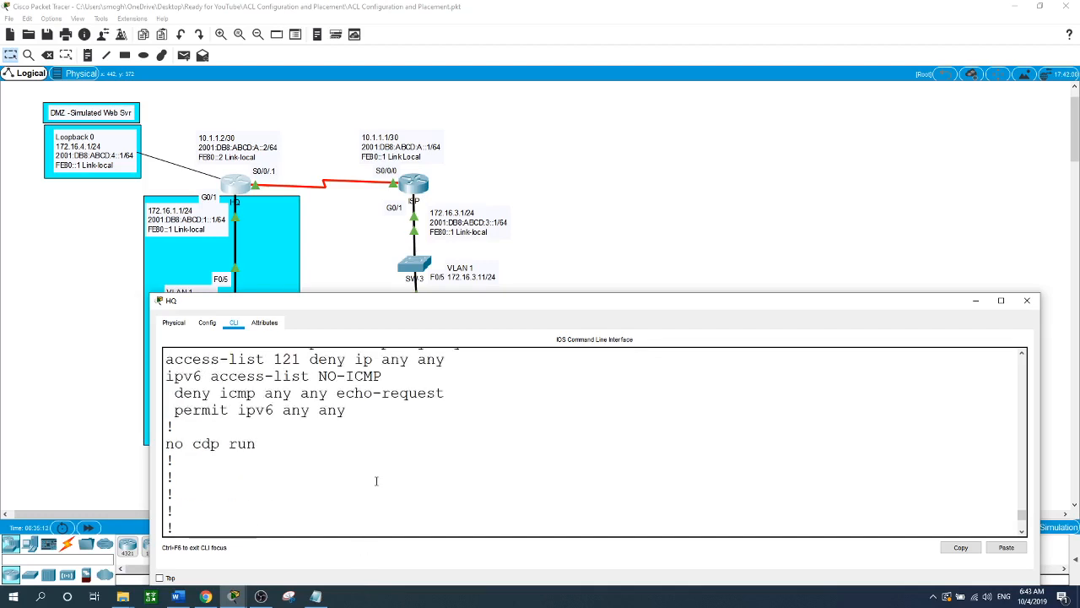
pyautogui.scroll(12, 374, 477)
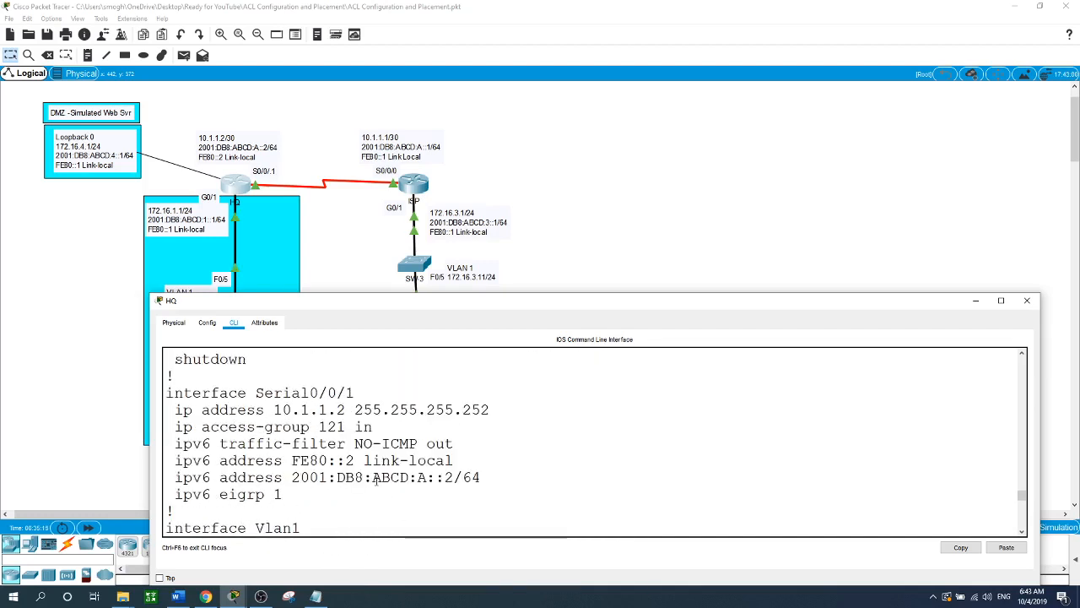
pyautogui.scroll(-1, 375, 477)
pyautogui.moveTo(356, 443); pyautogui.dragTo(417, 443)
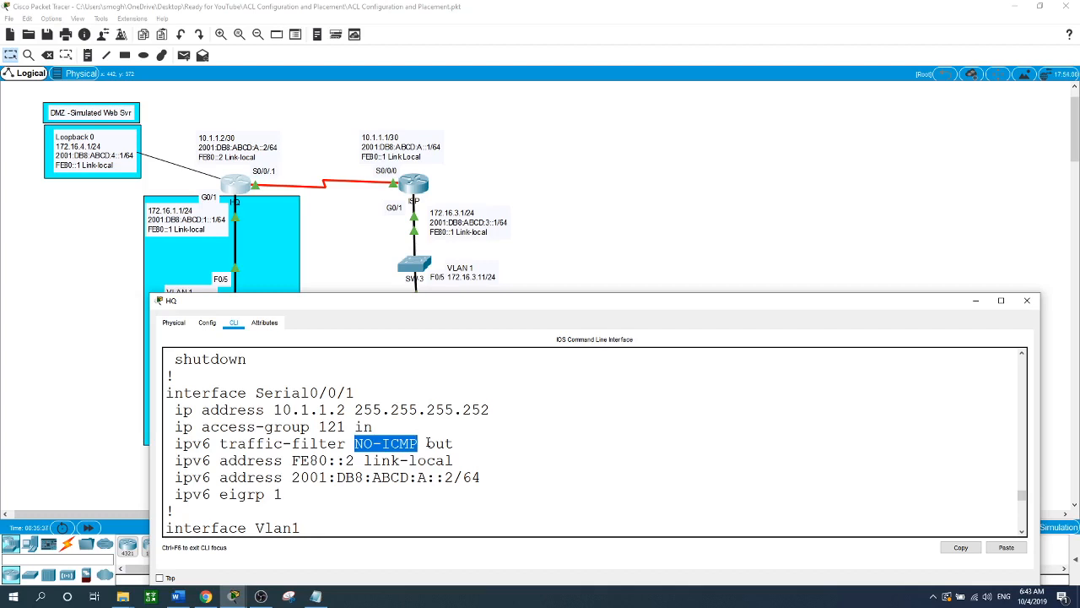
pyautogui.click(428, 443)
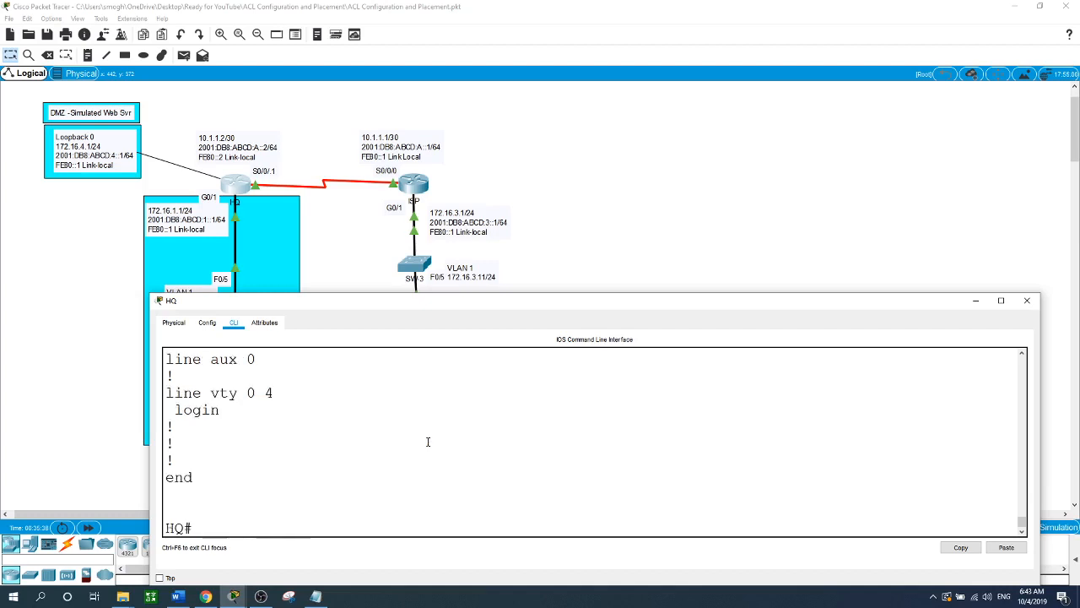
# Step: Enter configuration mode for HQ's interface s0/0/1 and remove its outbound IPv6 filter with no ipv6 traffic-filter NO-ICMP out
pyautogui.write('conf t')
pyautogui.press('Return')
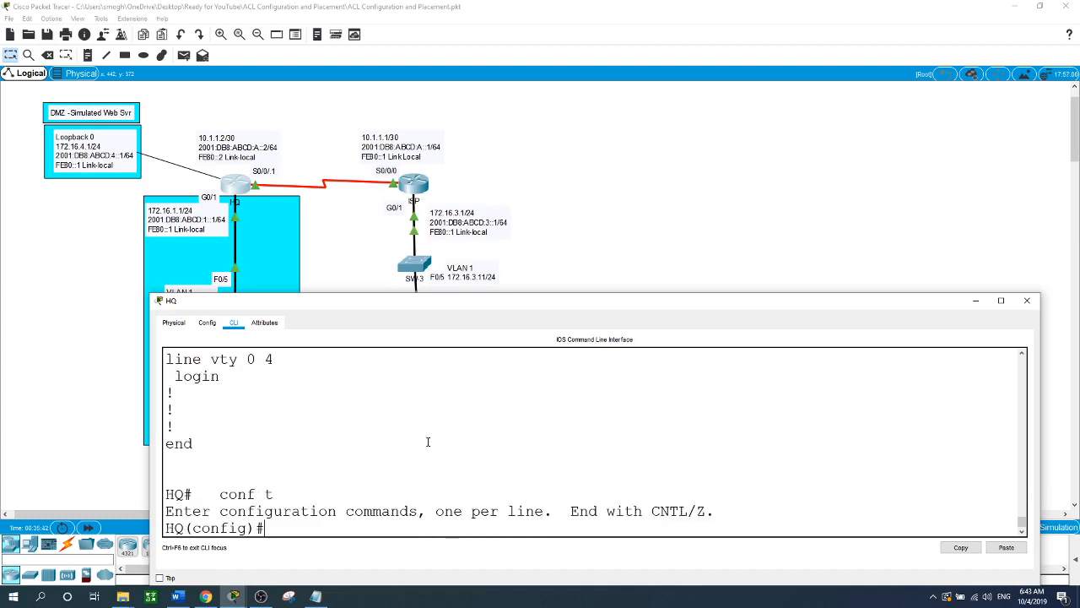
pyautogui.write('int s0/0/1')
pyautogui.press('Return')
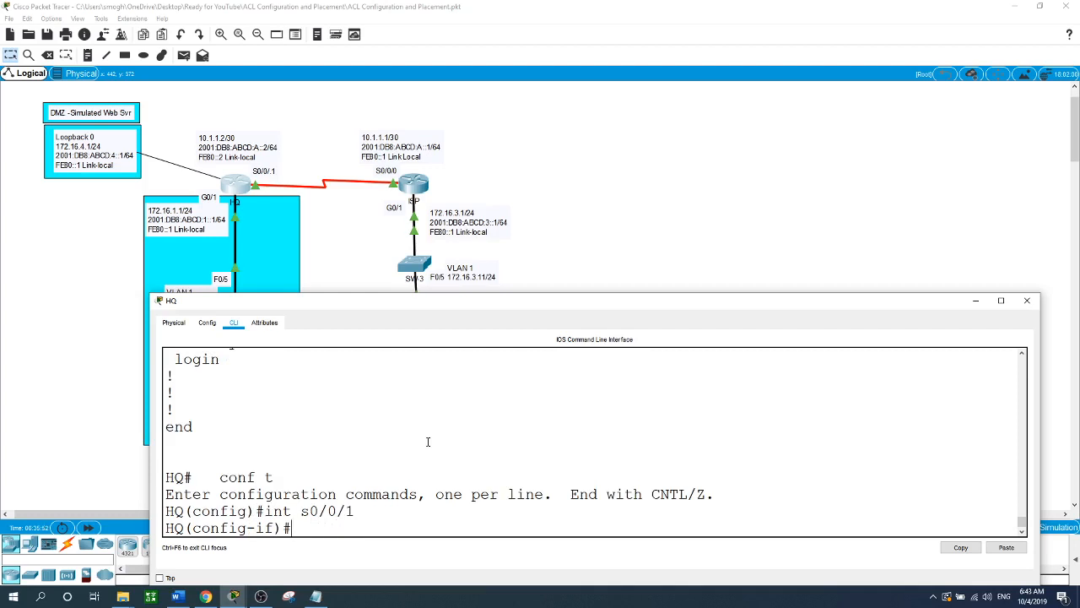
pyautogui.write('no ipv6 tr')
pyautogui.press('Tab')
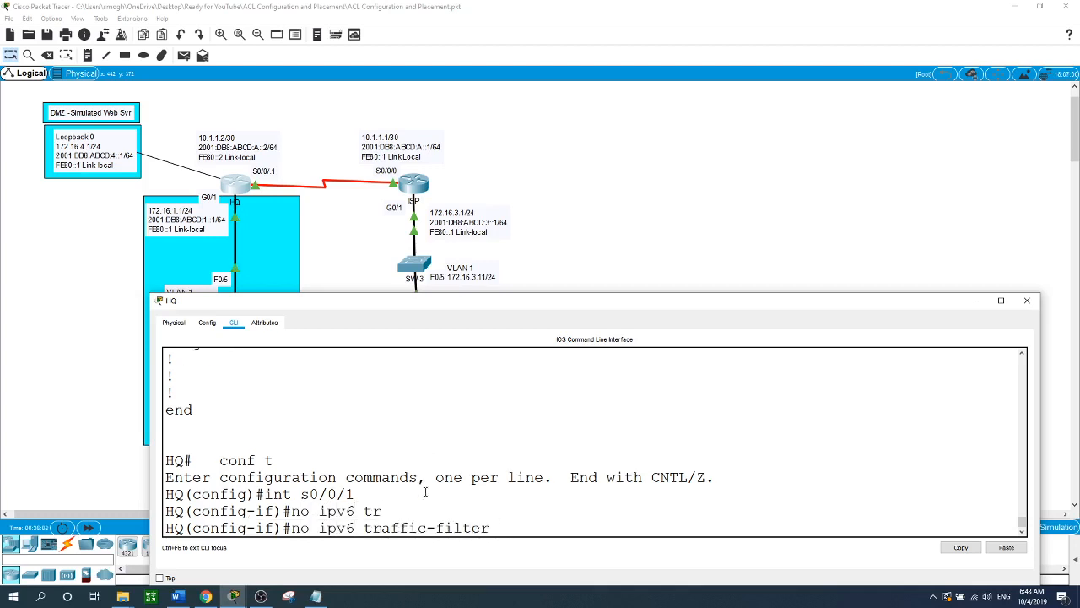
pyautogui.write('NO-ICMP out')
pyautogui.press('Return')
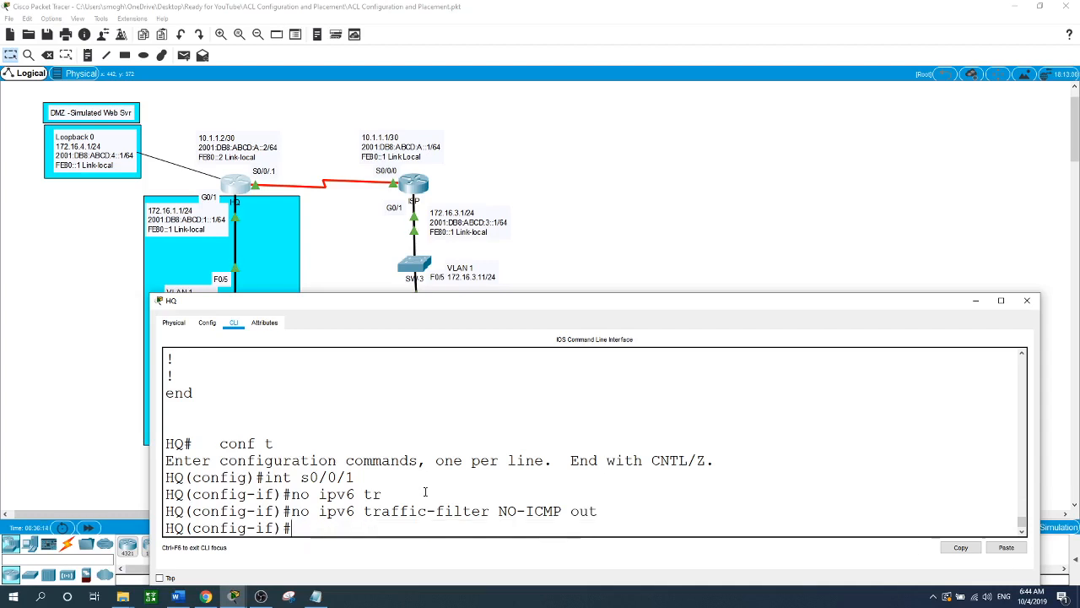
# Step: Apply the NO-ICMP IPv6 filter inbound on s0/0/1 with ipv6 traffic-filter NO-ICMP in, and return to privileged EXEC mode
pyautogui.write('ipv6 tr')
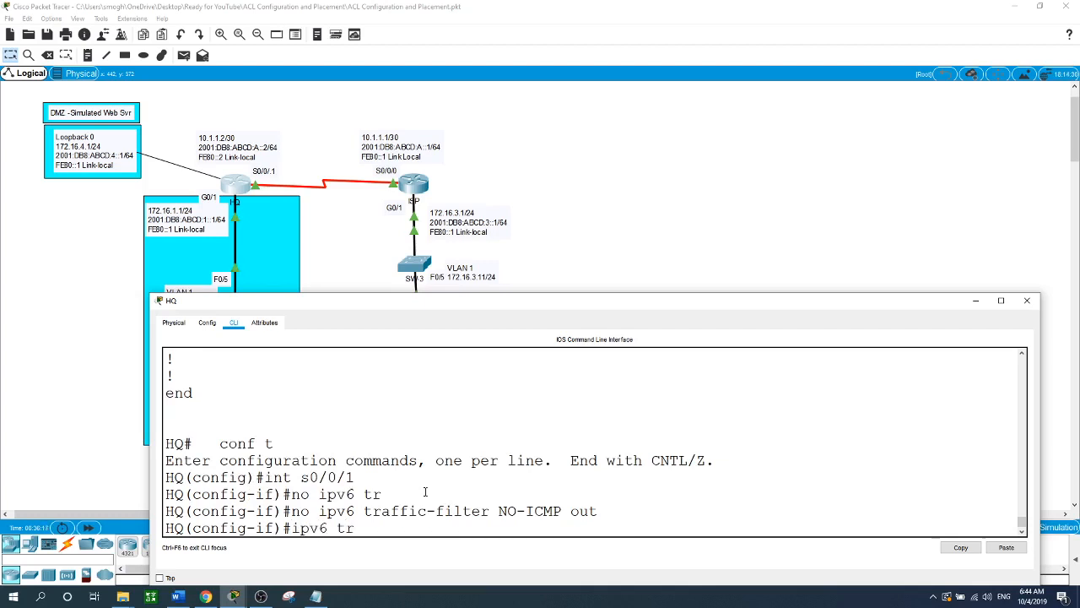
pyautogui.press('Tab')
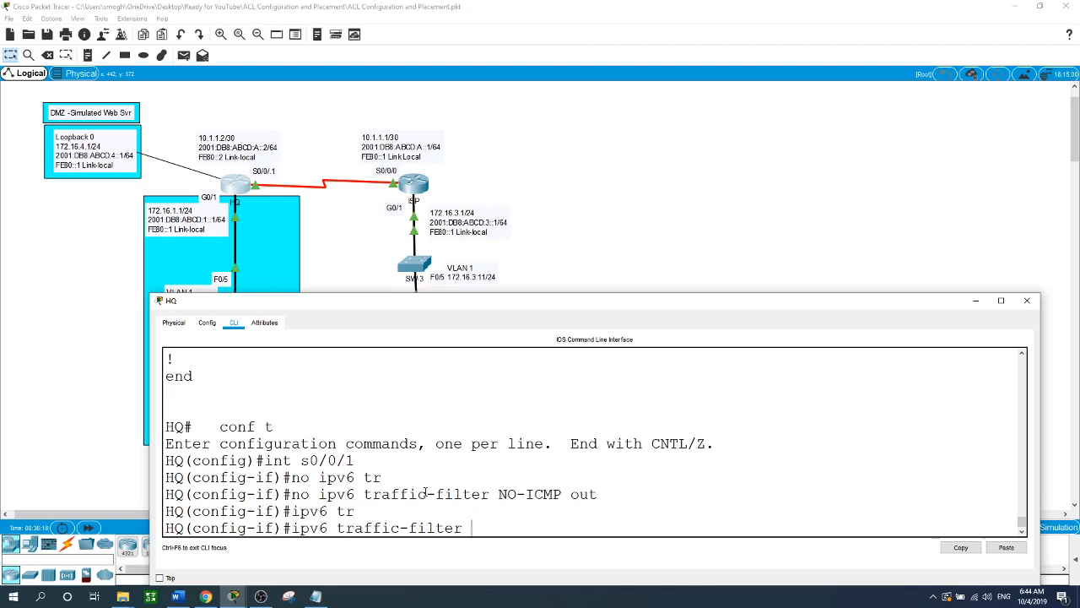
pyautogui.write('NO-ICMP in')
pyautogui.press('Return')
pyautogui.write('end')
pyautogui.press('Return')
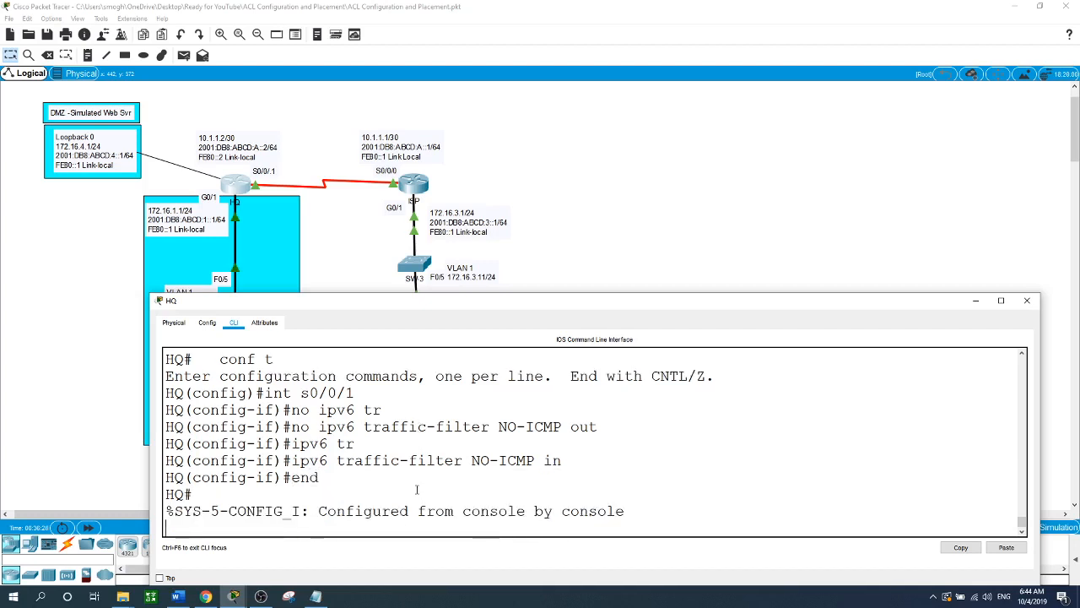
# Step: Output HQ's updated running configuration with show ru, paging through to its end
pyautogui.press('Return')
pyautogui.write('show ru')
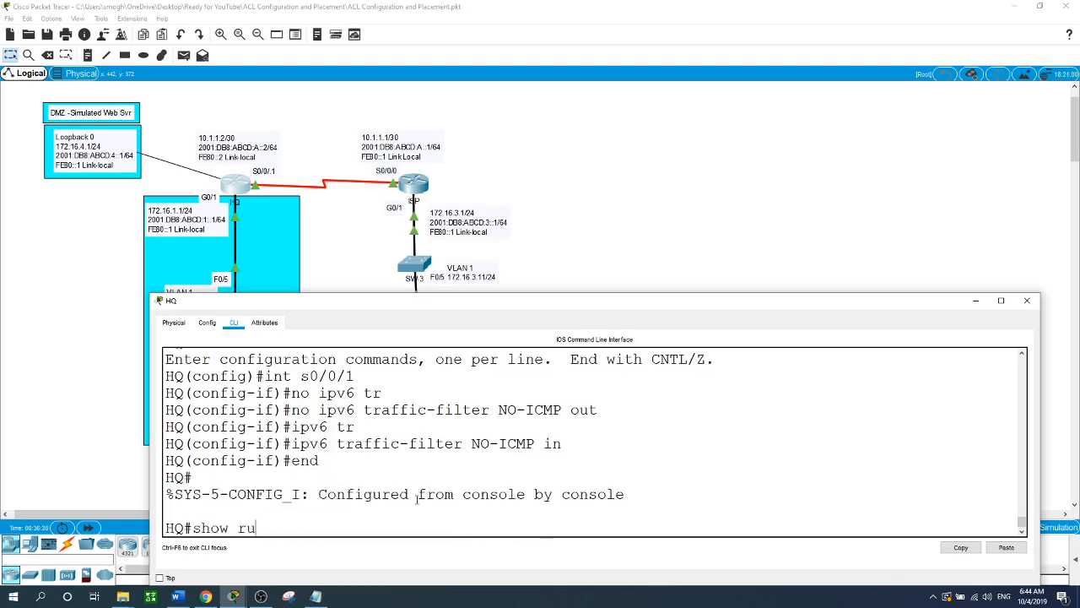
pyautogui.press('Return')
pyautogui.press('space')
pyautogui.press('space')
pyautogui.press('space')
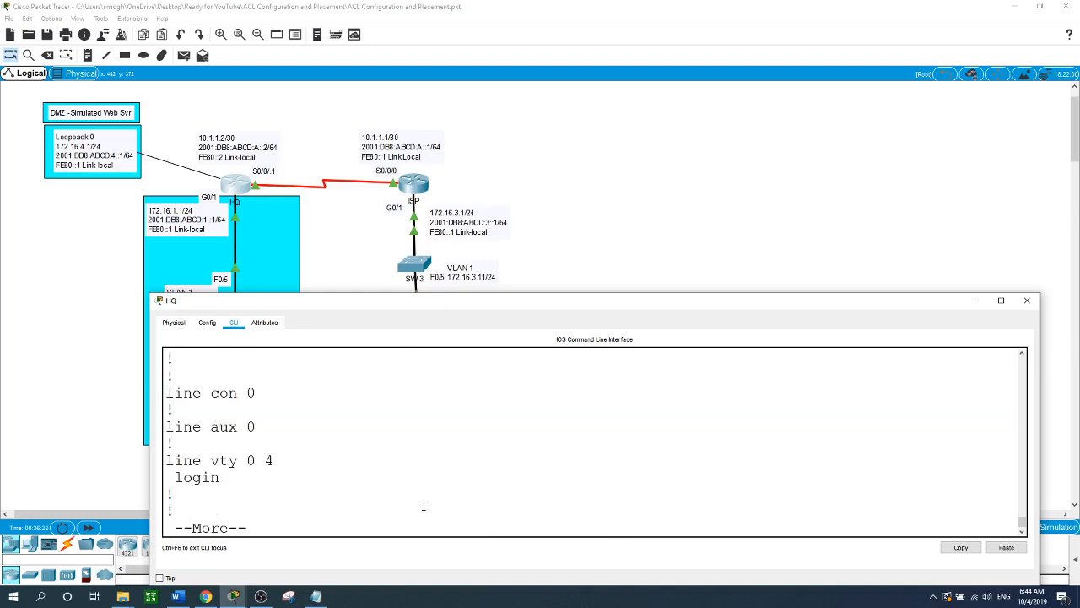
pyautogui.press('space')
# Step: Find Serial0/0/1 in the updated configuration, highlight its ipv6 traffic-filter line to verify the direction, and return to the topology
pyautogui.scroll(10, 451, 497)
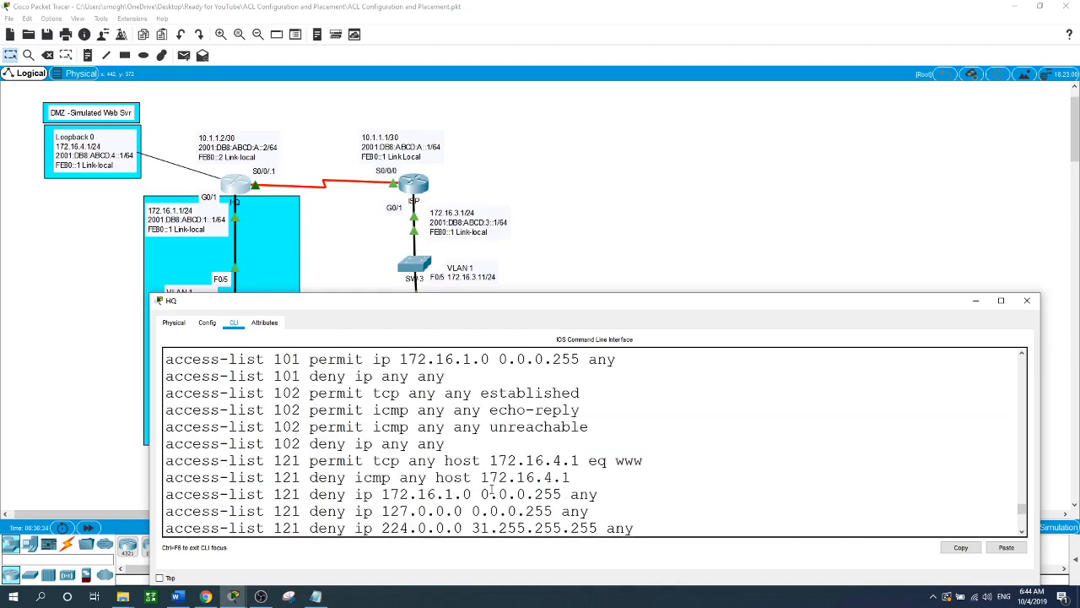
pyautogui.scroll(8, 492, 489)
pyautogui.scroll(4, 491, 487)
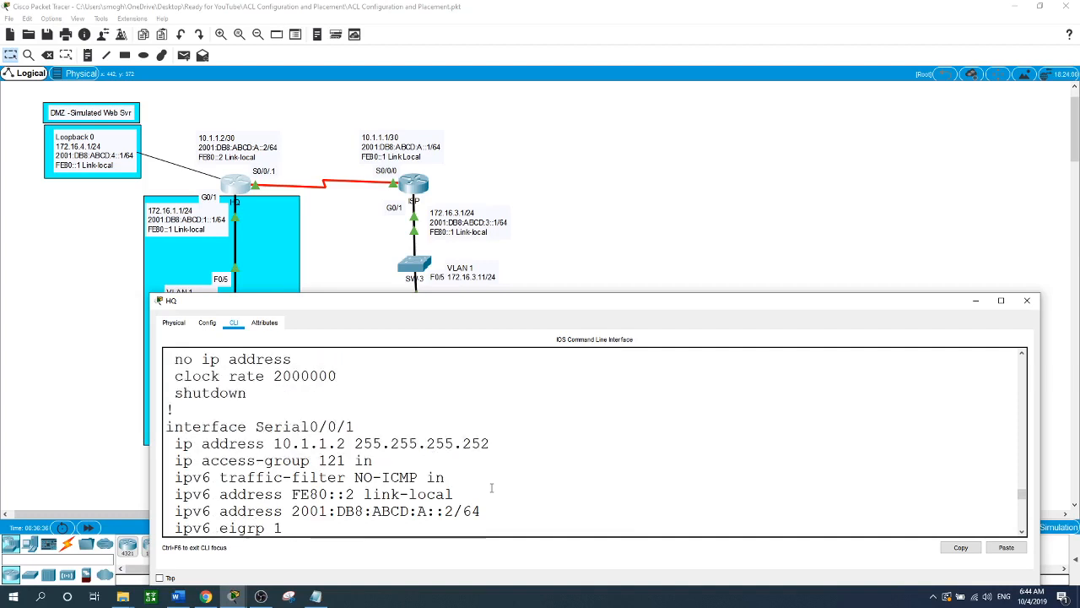
pyautogui.scroll(-2, 367, 477)
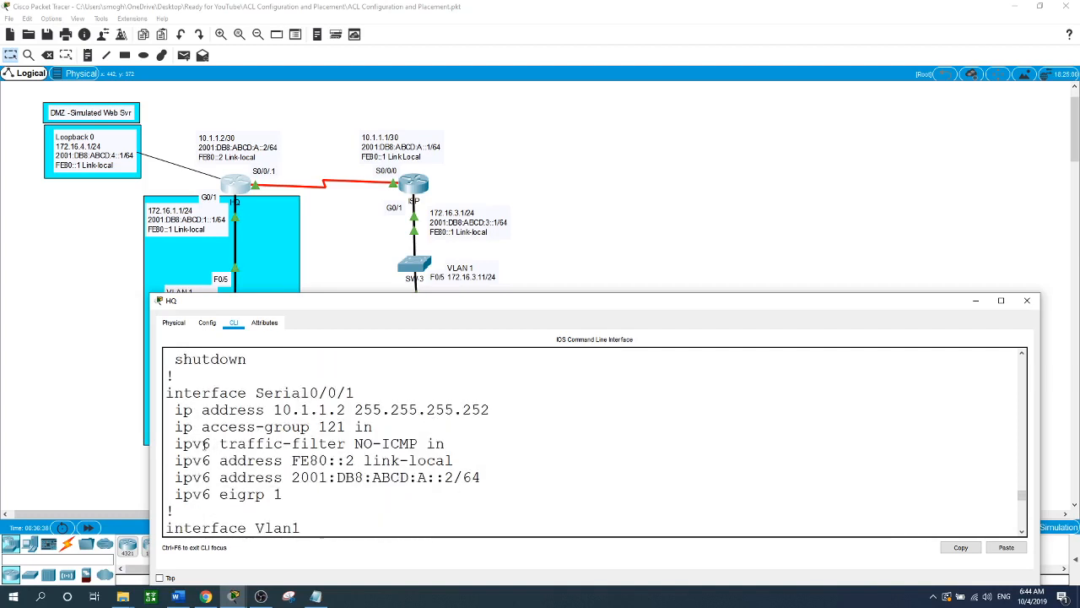
pyautogui.moveTo(176, 444); pyautogui.dragTo(454, 444)
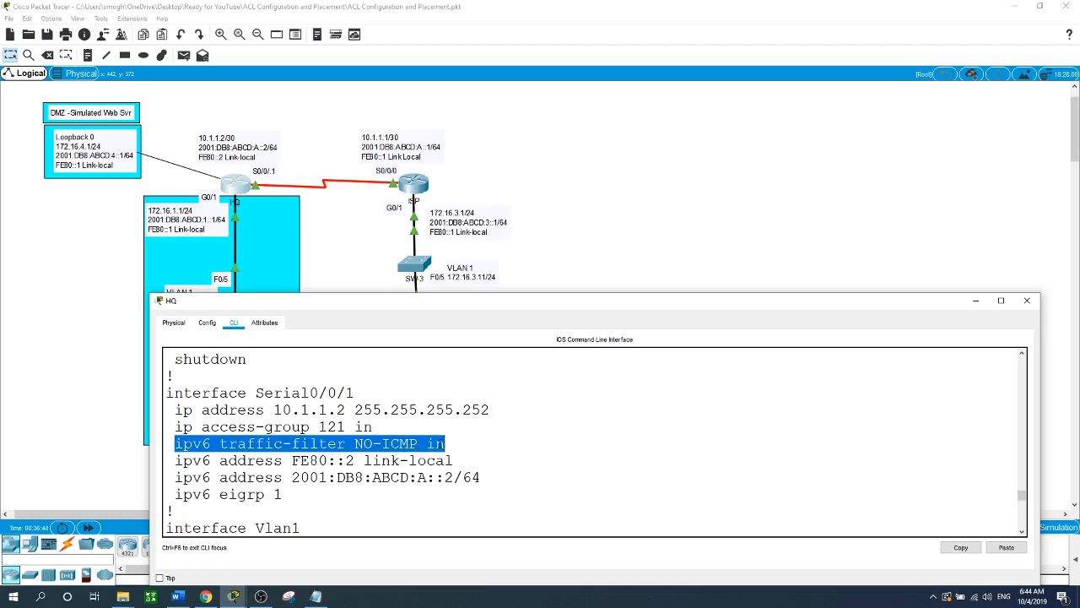
pyautogui.scroll(-8, 440, 444)
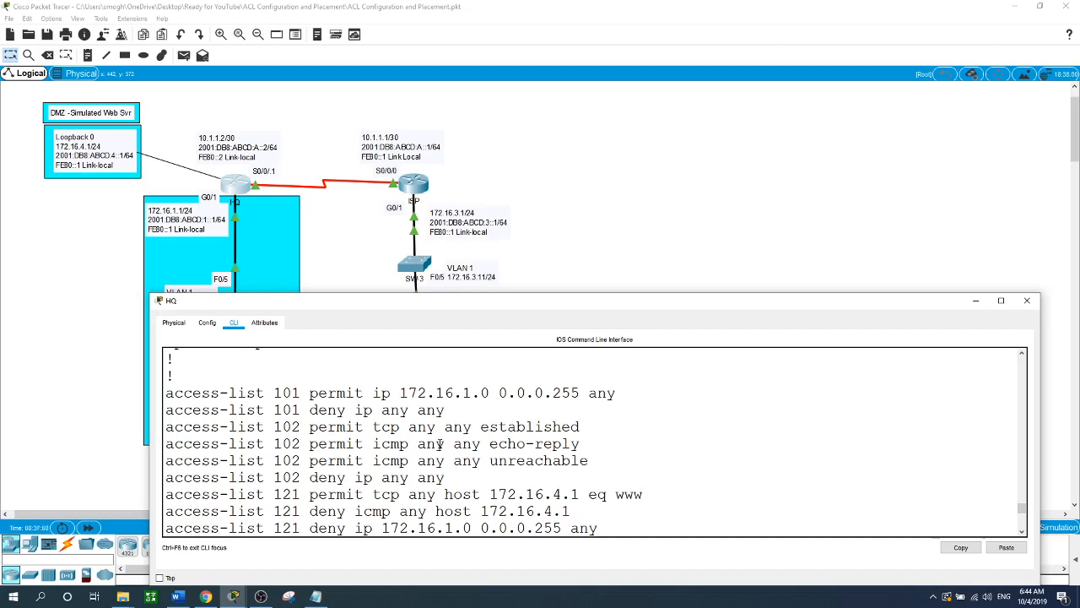
pyautogui.click(730, 169)
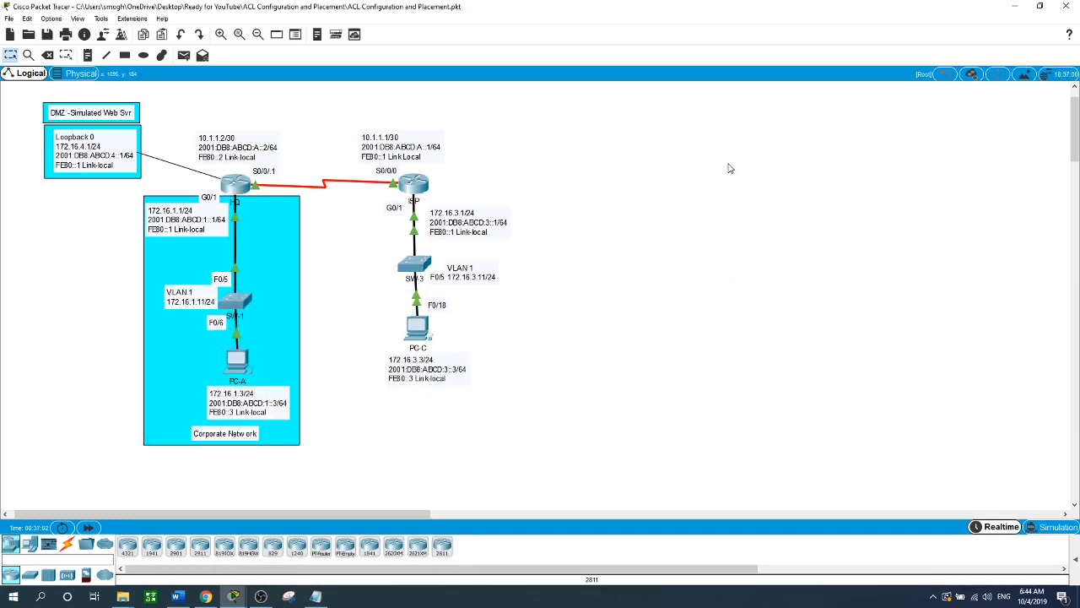